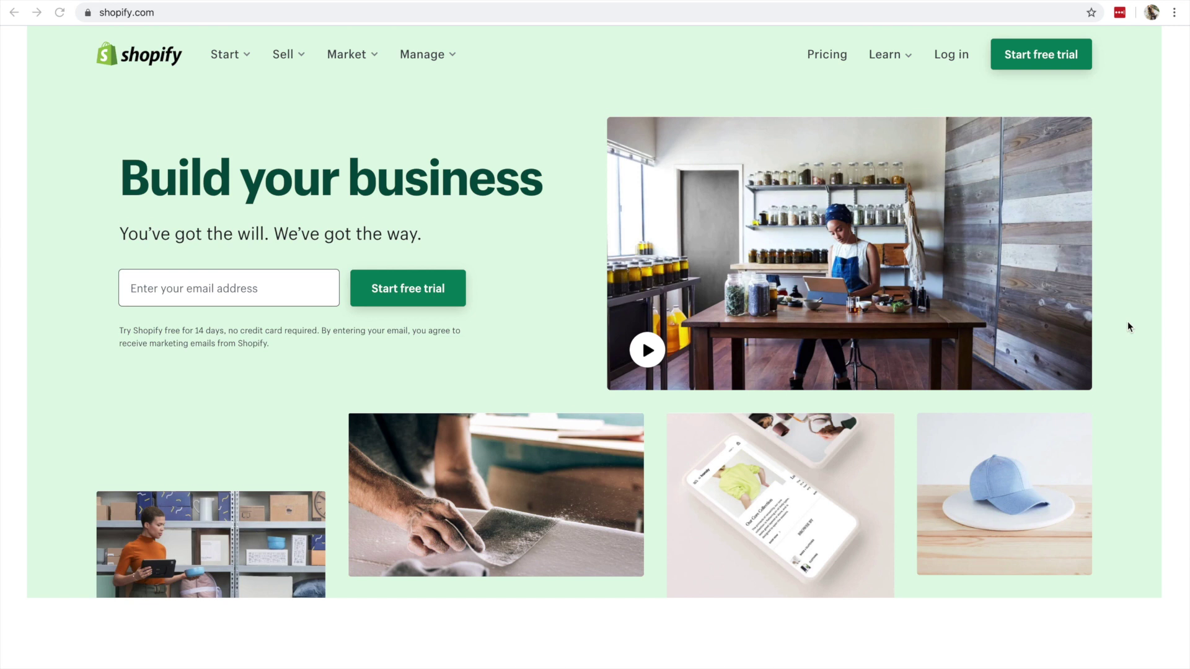
- Scroll down the shopify.com homepage past the merchant statistics to the 'Start your business journey' section and footer
scroll(1128, 324, "down", 5)
scroll(1128, 327, "down", 3)
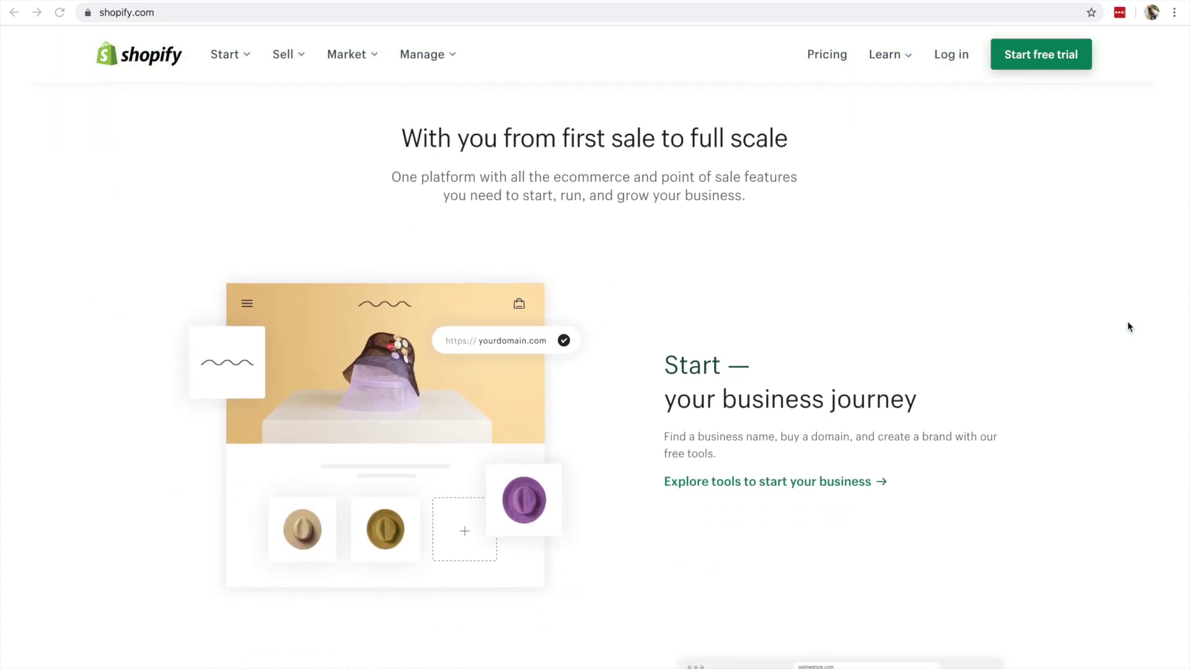
scroll(1128, 327, "down", 3)
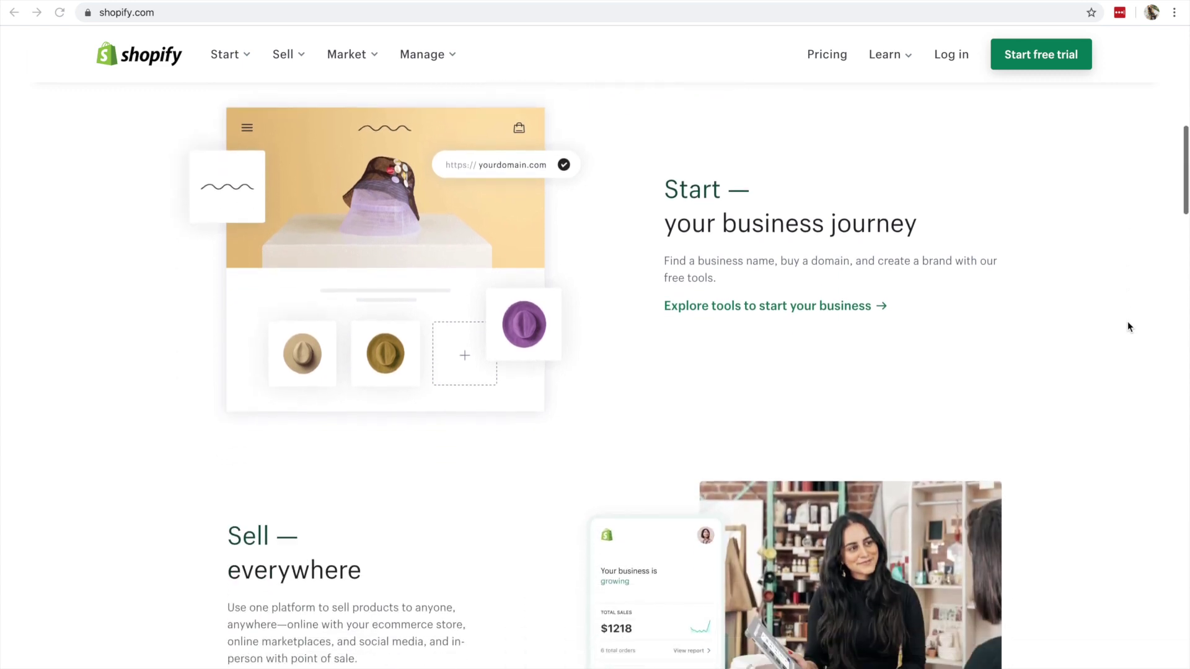
scroll(1128, 326, "down", 6)
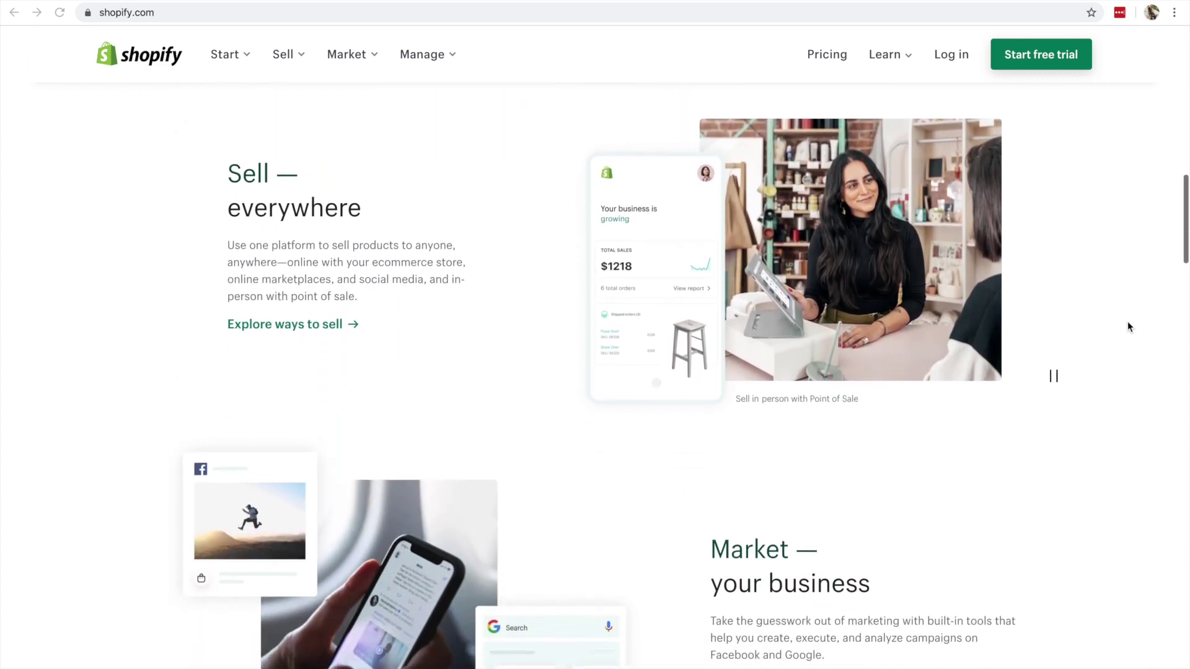
scroll(1128, 327, "down", 1)
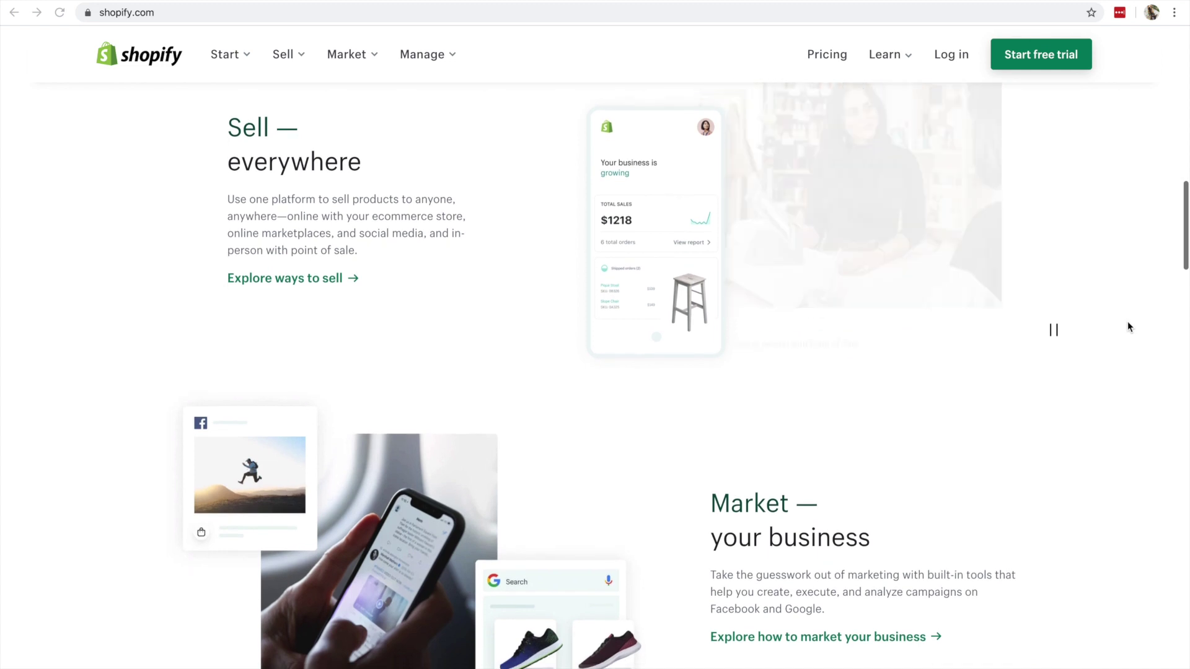
scroll(1128, 327, "down", 4)
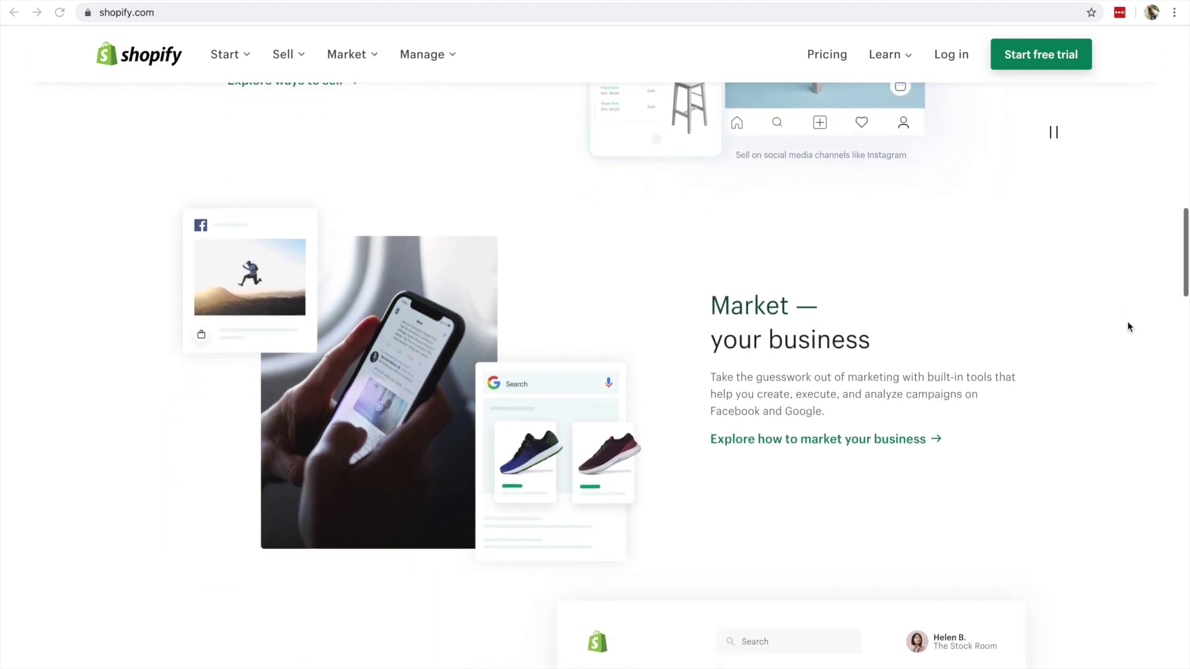
scroll(1128, 326, "down", 2)
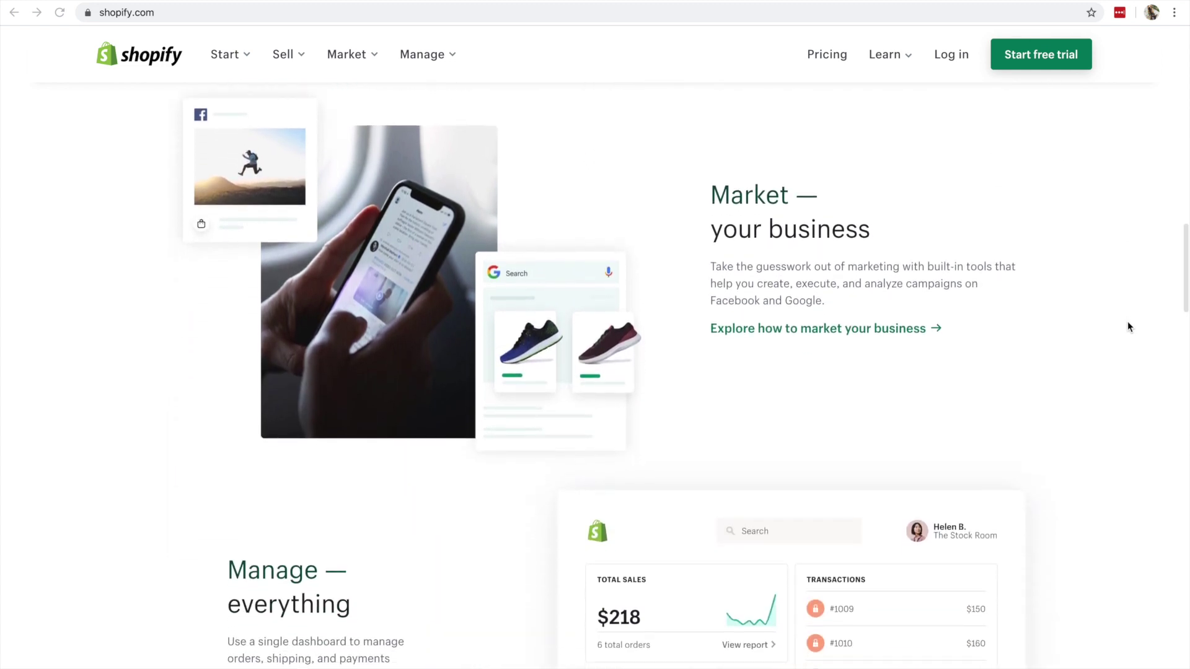
scroll(1128, 327, "down", 5)
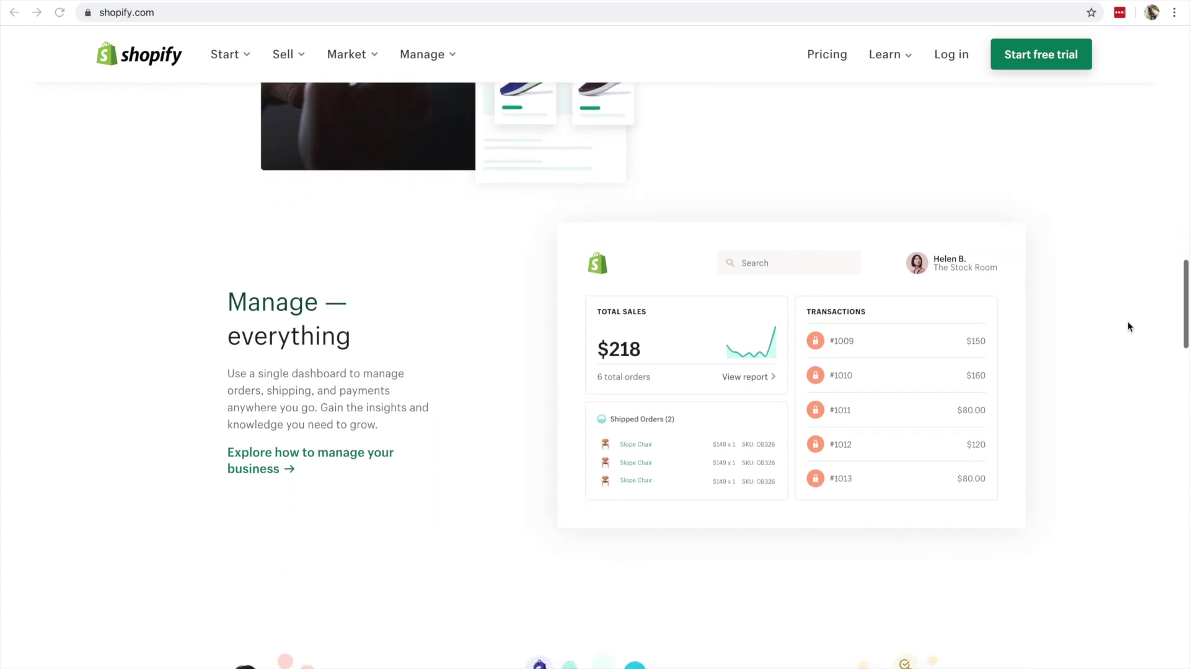
scroll(1128, 327, "down", 1)
scroll(1128, 327, "down", 3)
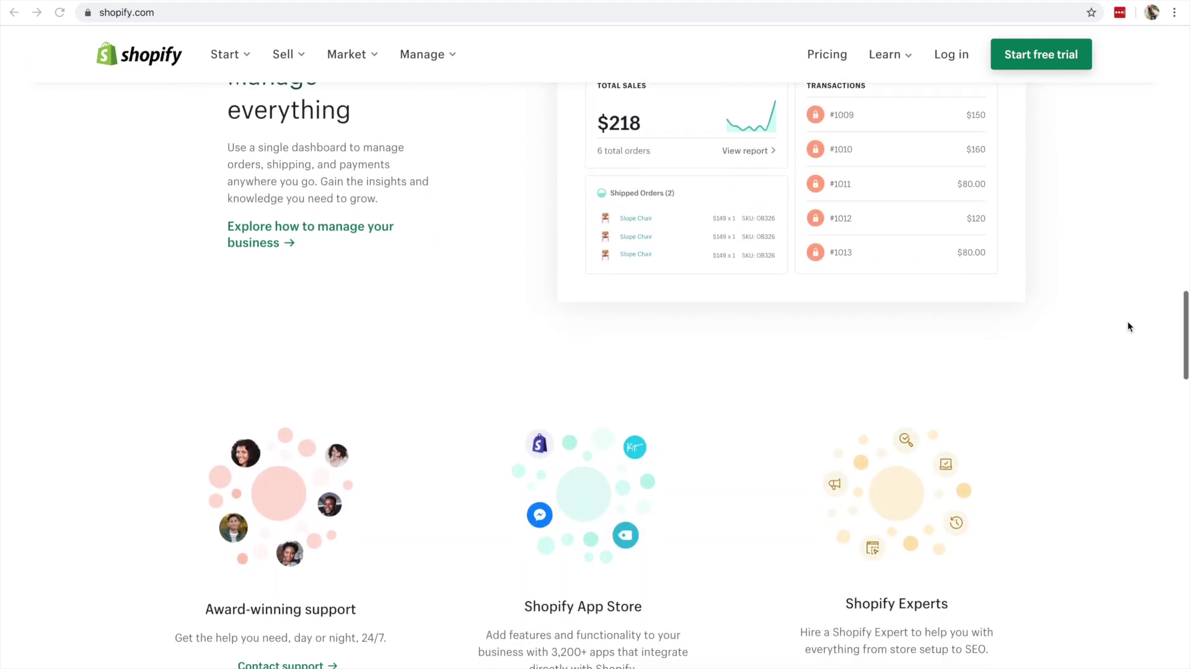
scroll(1127, 327, "down", 4)
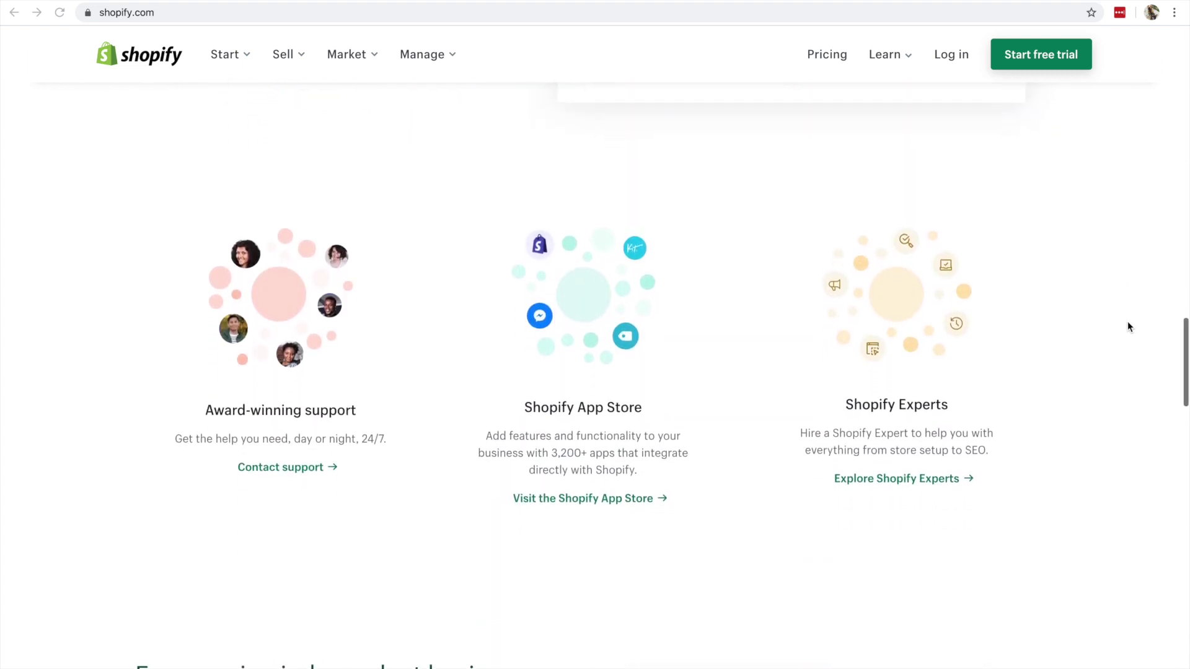
scroll(1128, 327, "down", 7)
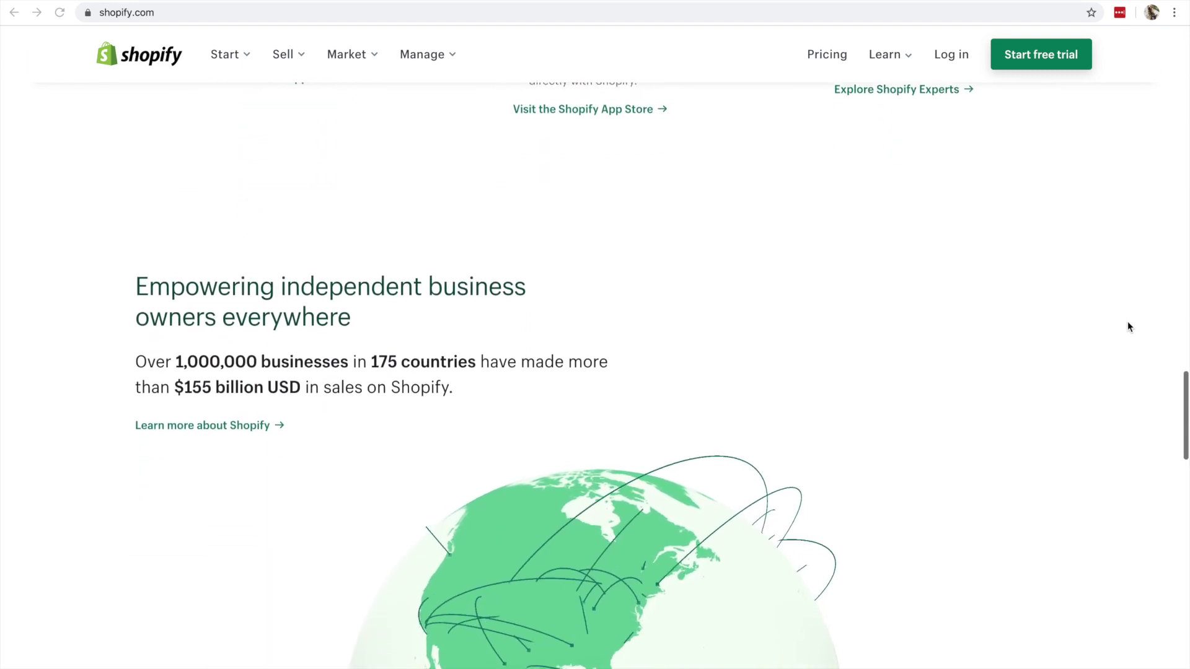
scroll(1128, 326, "down", 3)
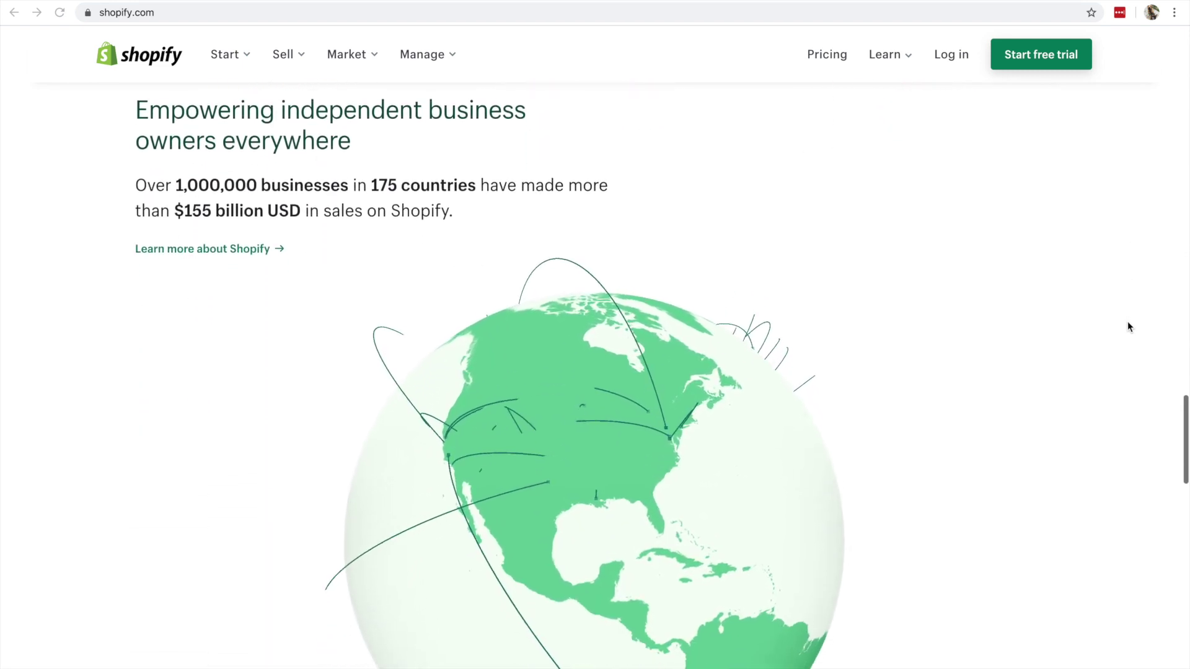
scroll(1128, 326, "down", 3)
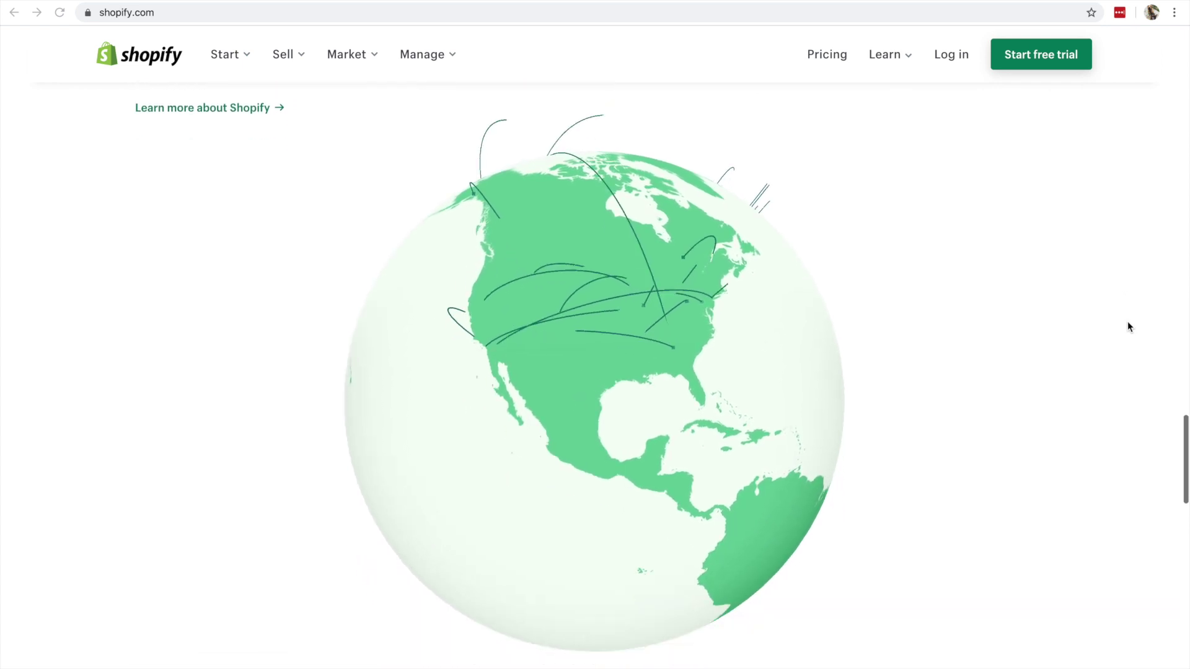
scroll(1130, 326, "down", 8)
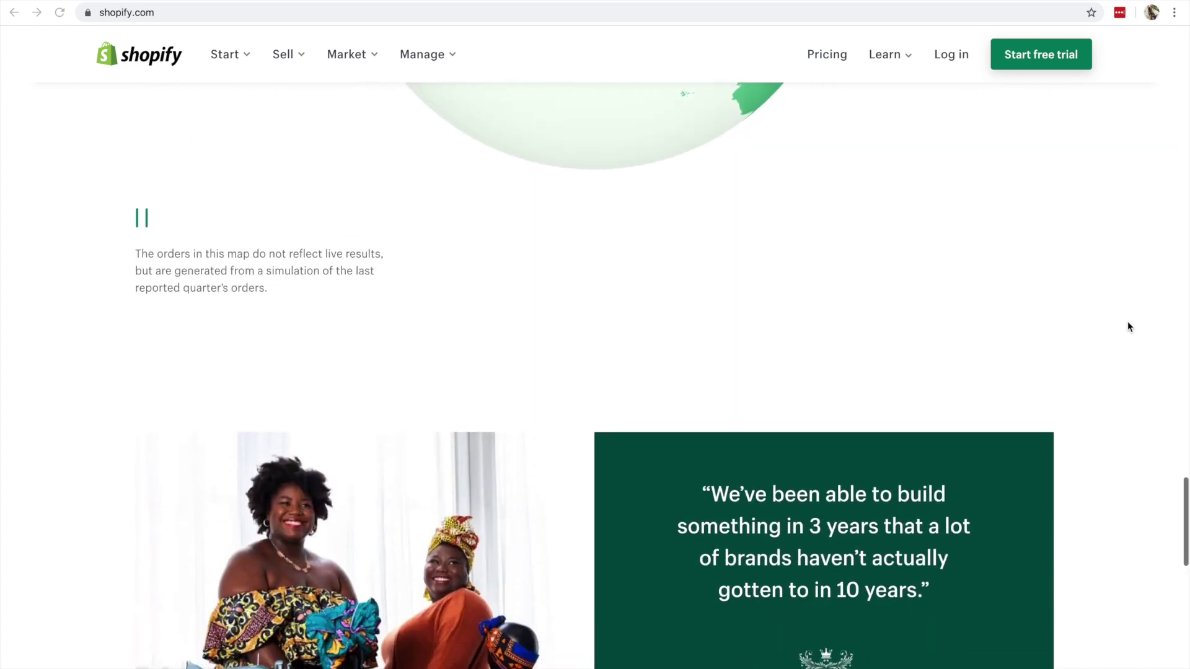
scroll(1129, 327, "down", 4)
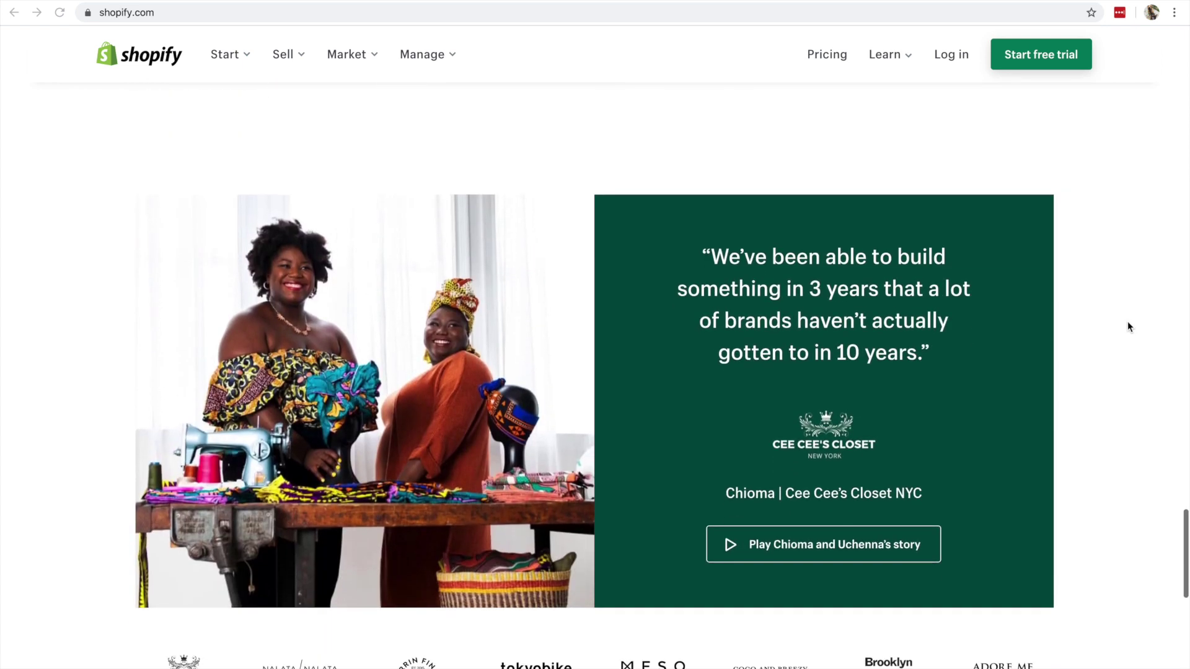
scroll(1128, 327, "down", 1)
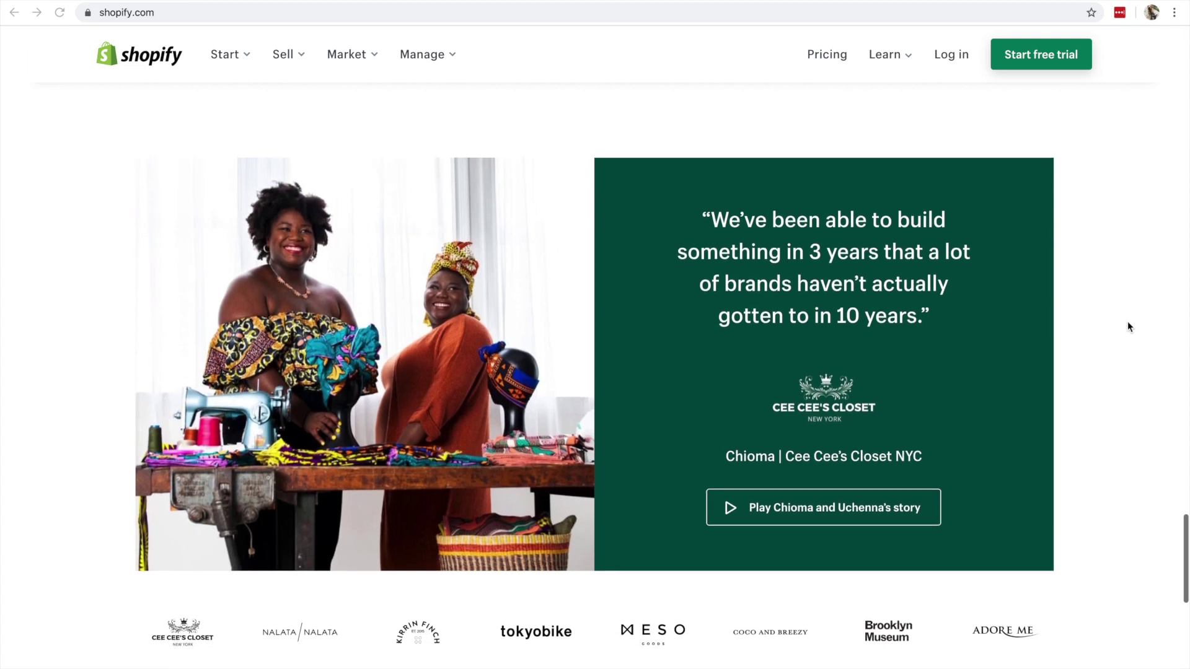
scroll(1128, 327, "down", 5)
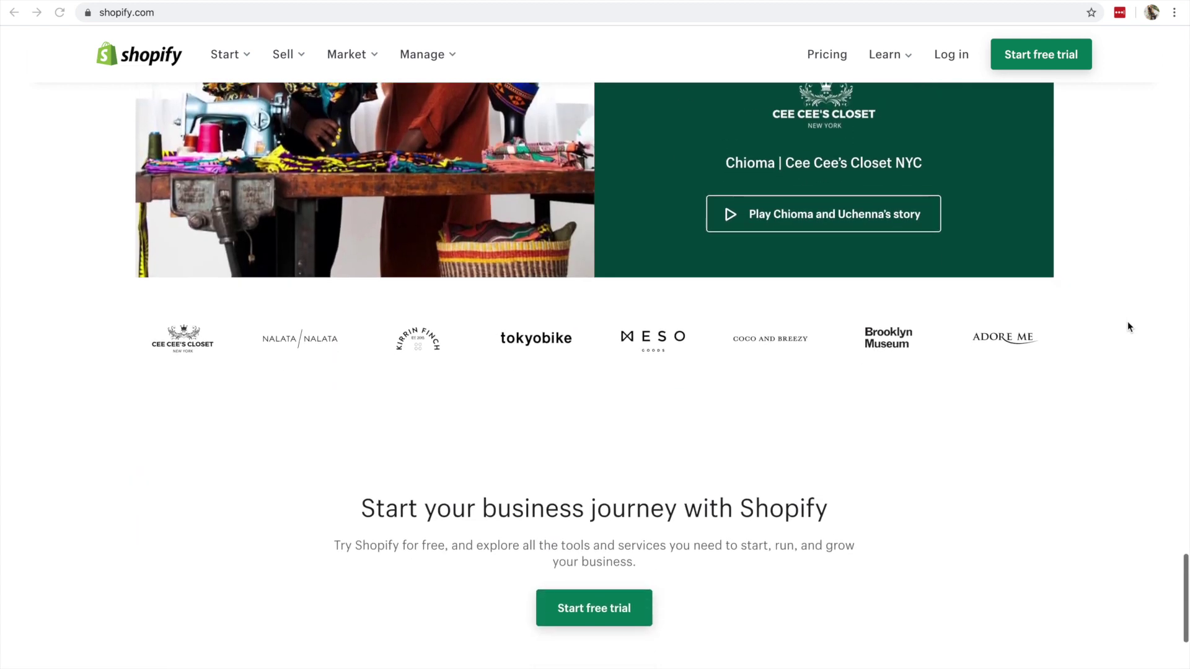
scroll(1127, 323, "down", 6)
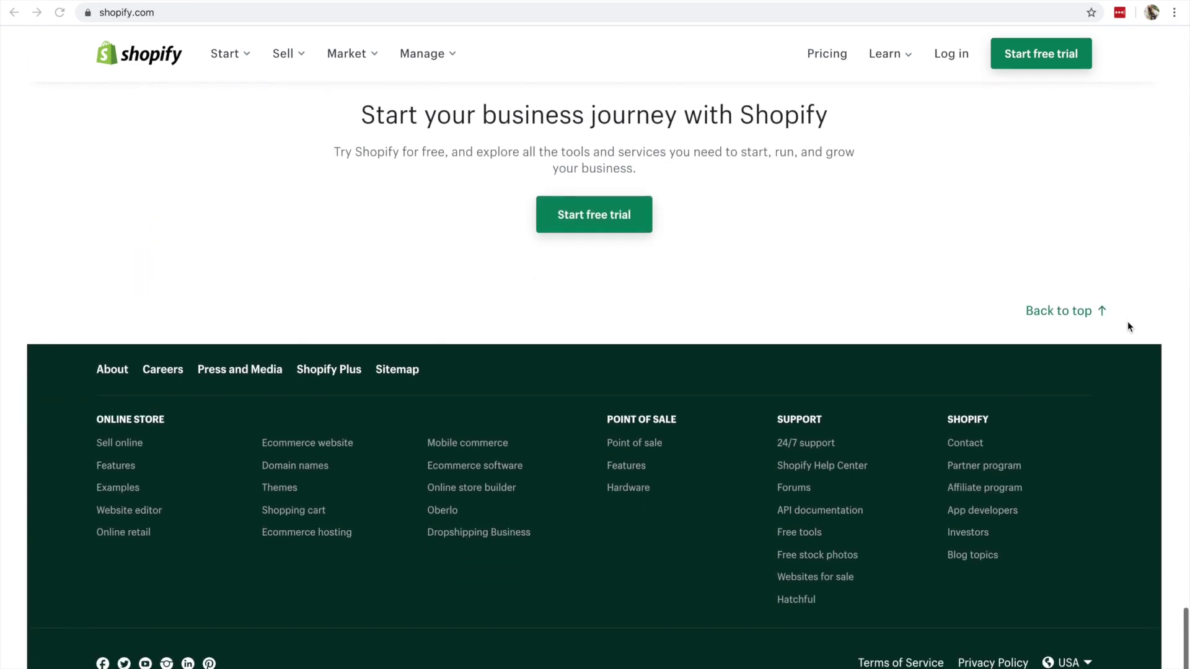
- Fill in the sign-up e-mail (accepting the gmail.com correction), a password and store name, then create the store
left_click(617, 215)
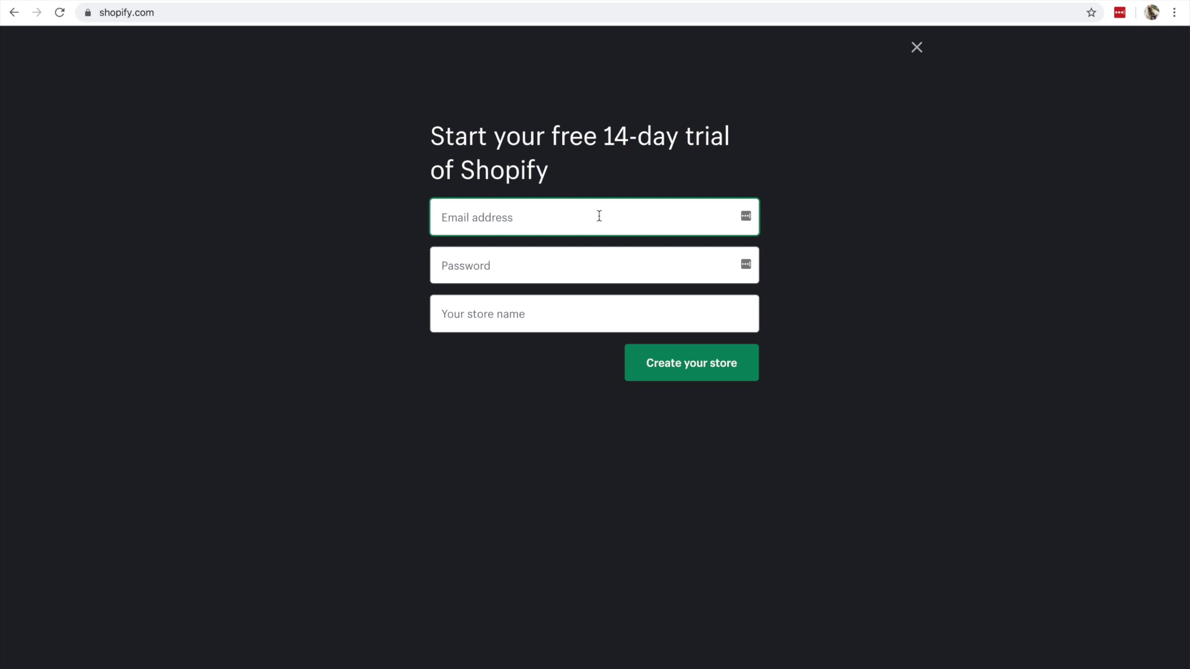
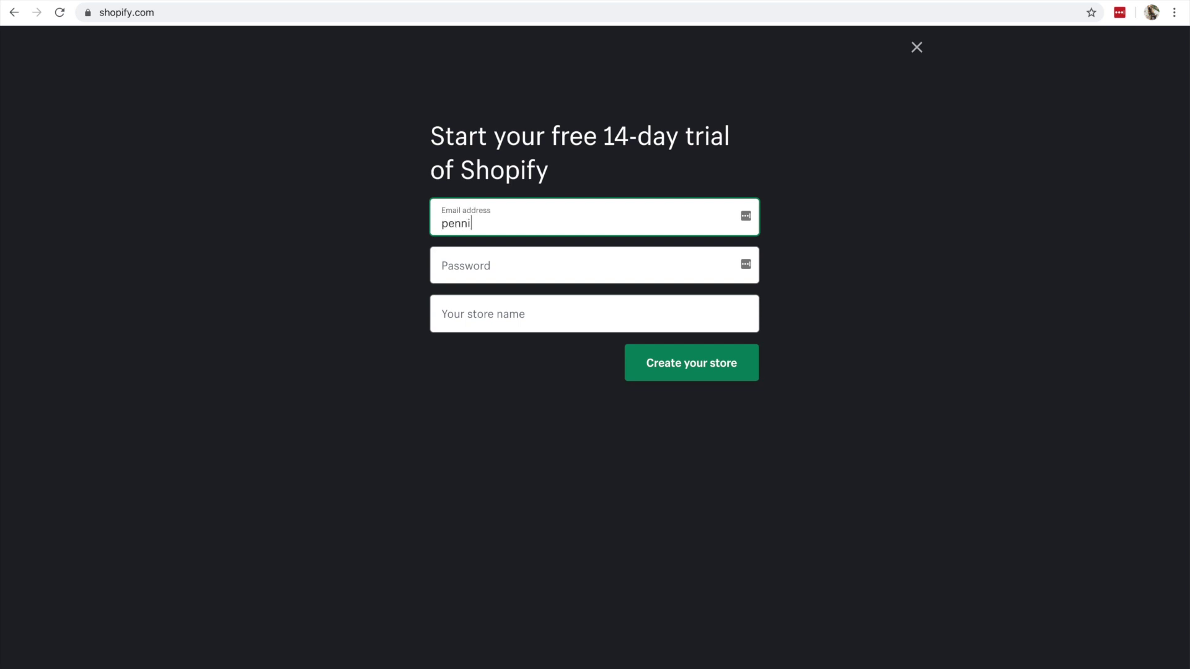
key("Tab")
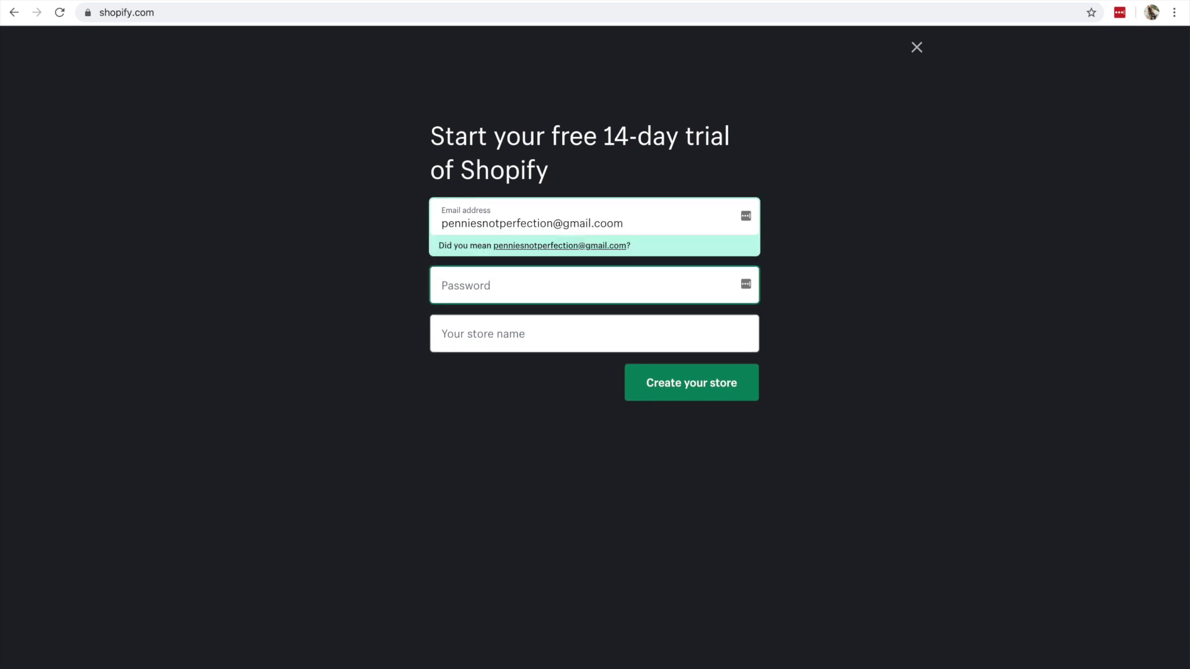
left_click(600, 249)
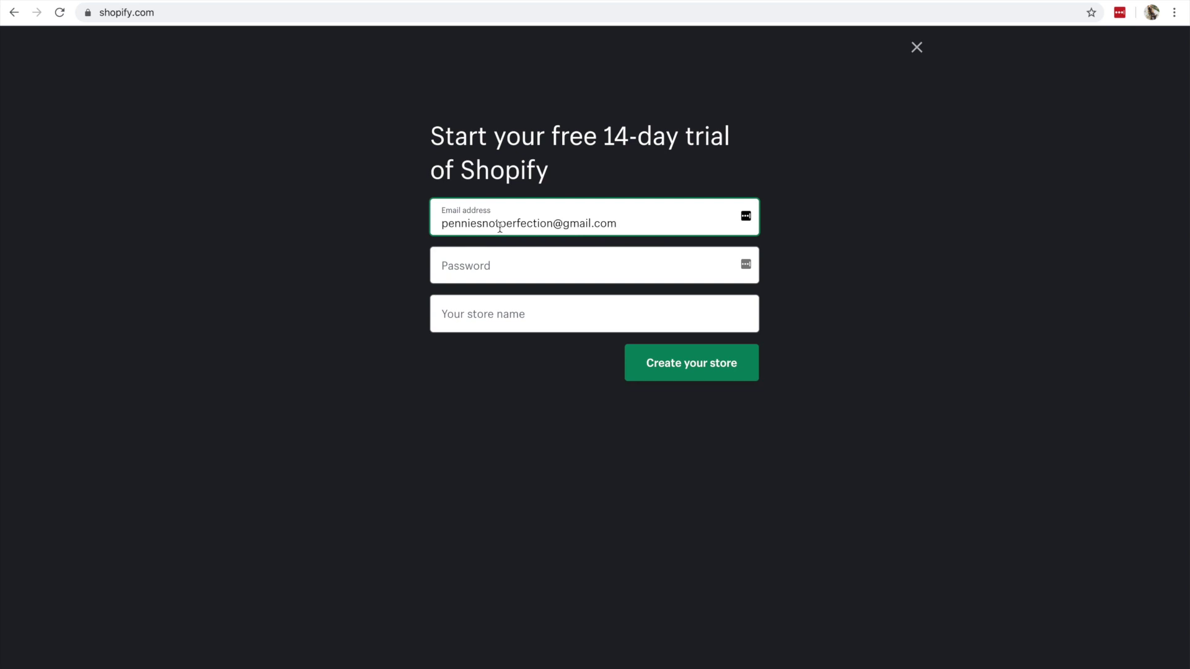
left_click(536, 260)
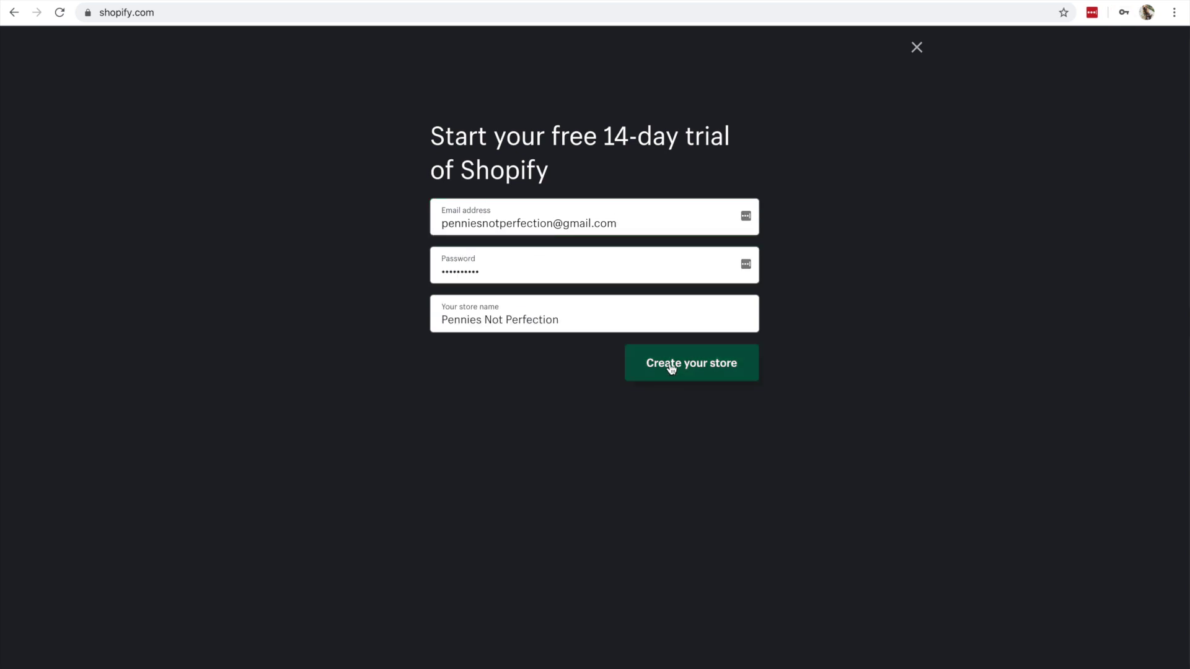
left_click(671, 368)
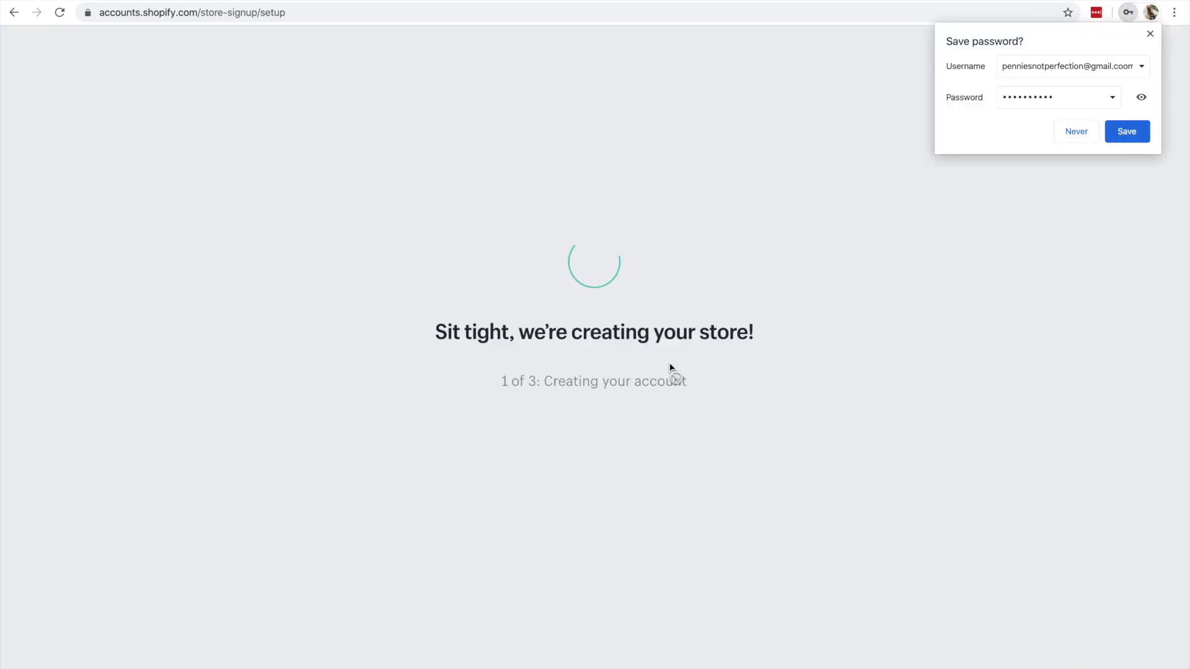
- Decline Chrome's Save password offer and dismiss the LastPass prompt
left_click(1086, 134)
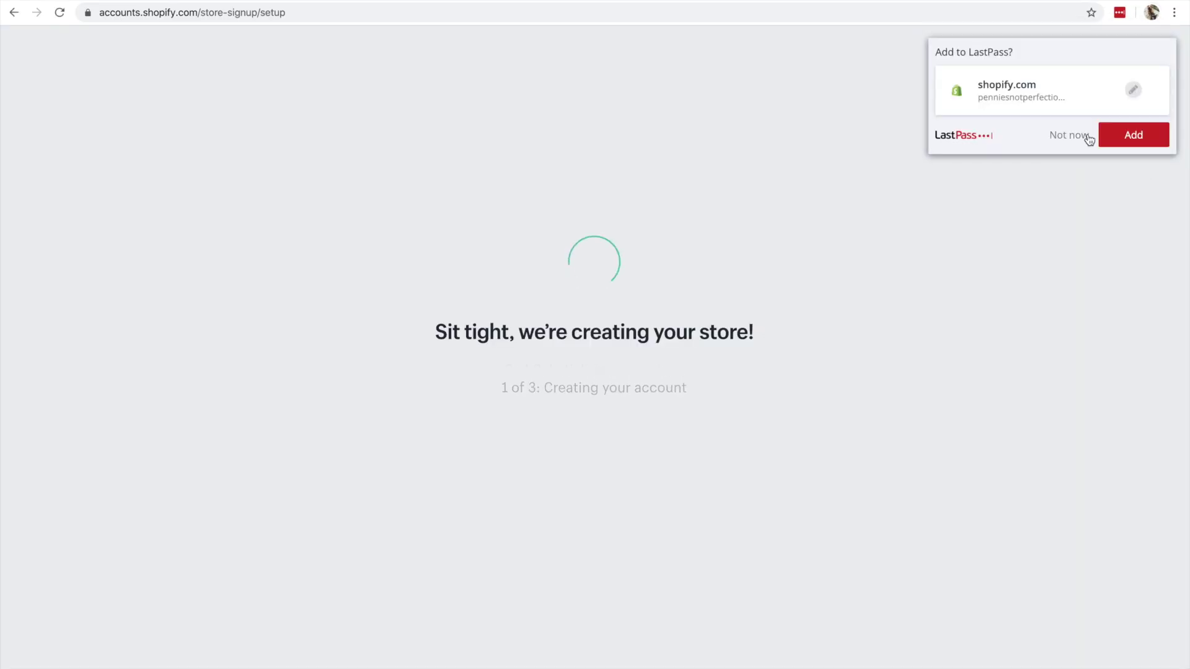
left_click(1134, 140)
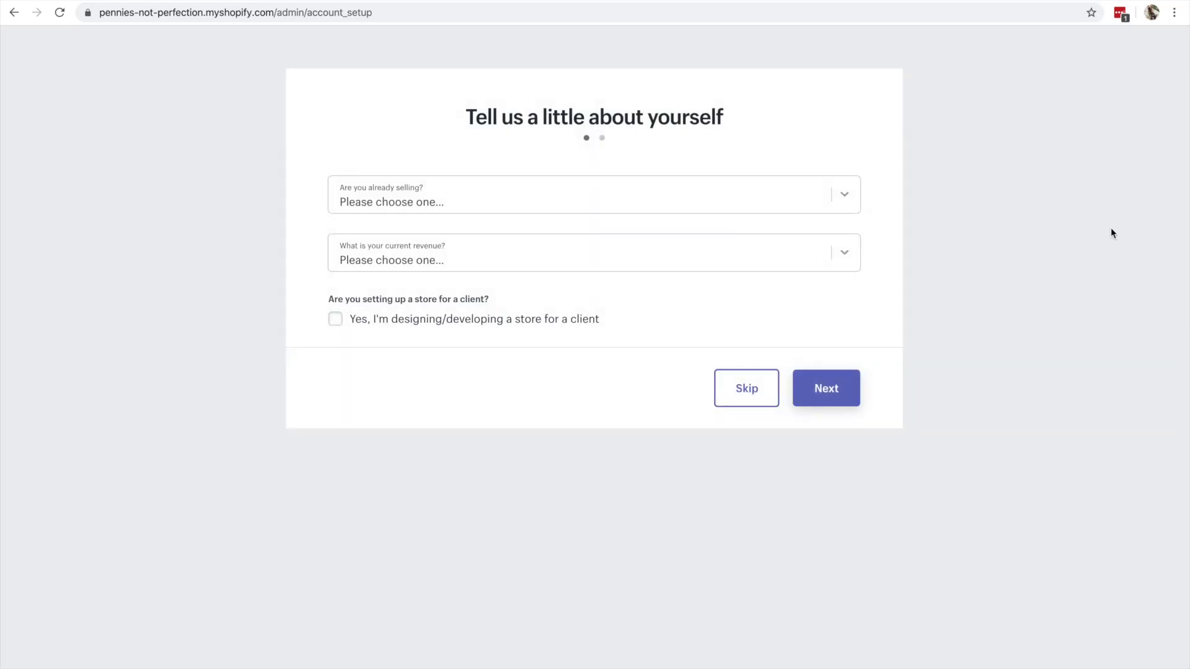
- Answer that the business already sells on another system, choosing Etsy
left_click(849, 195)
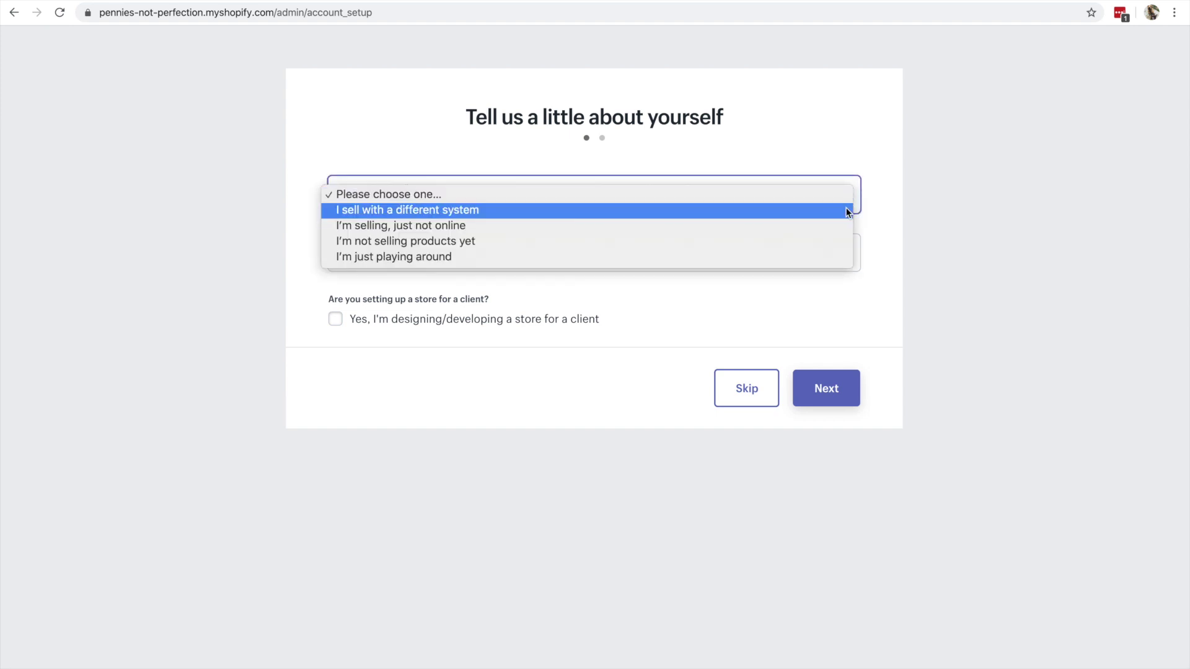
left_click(847, 210)
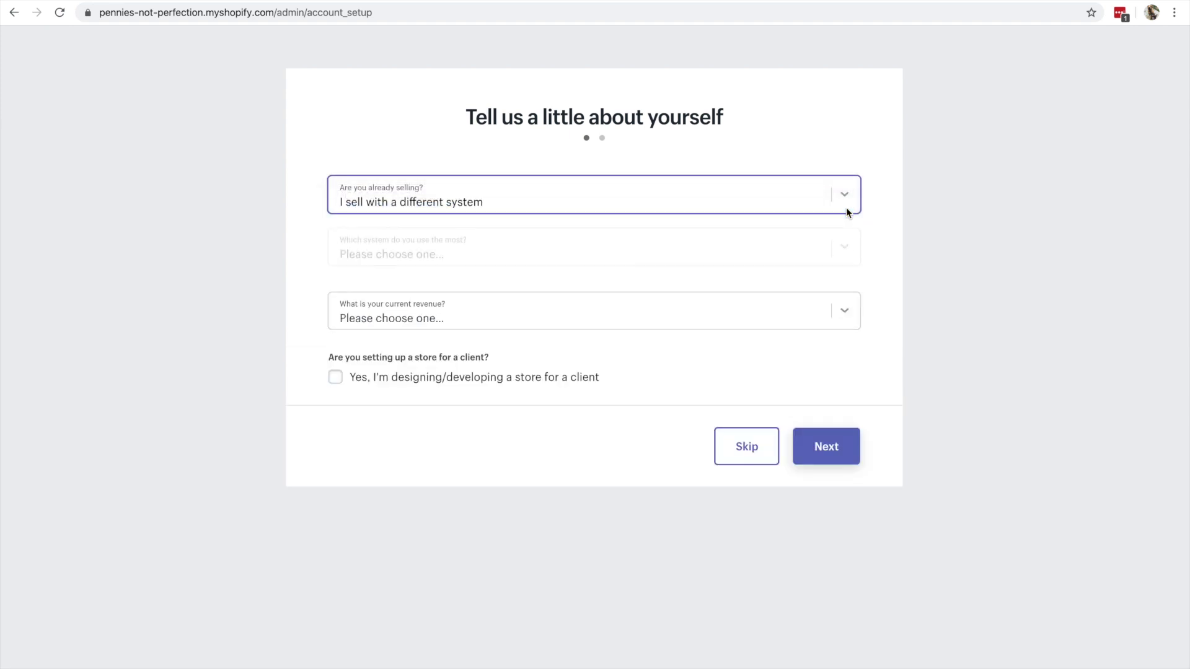
left_click(844, 260)
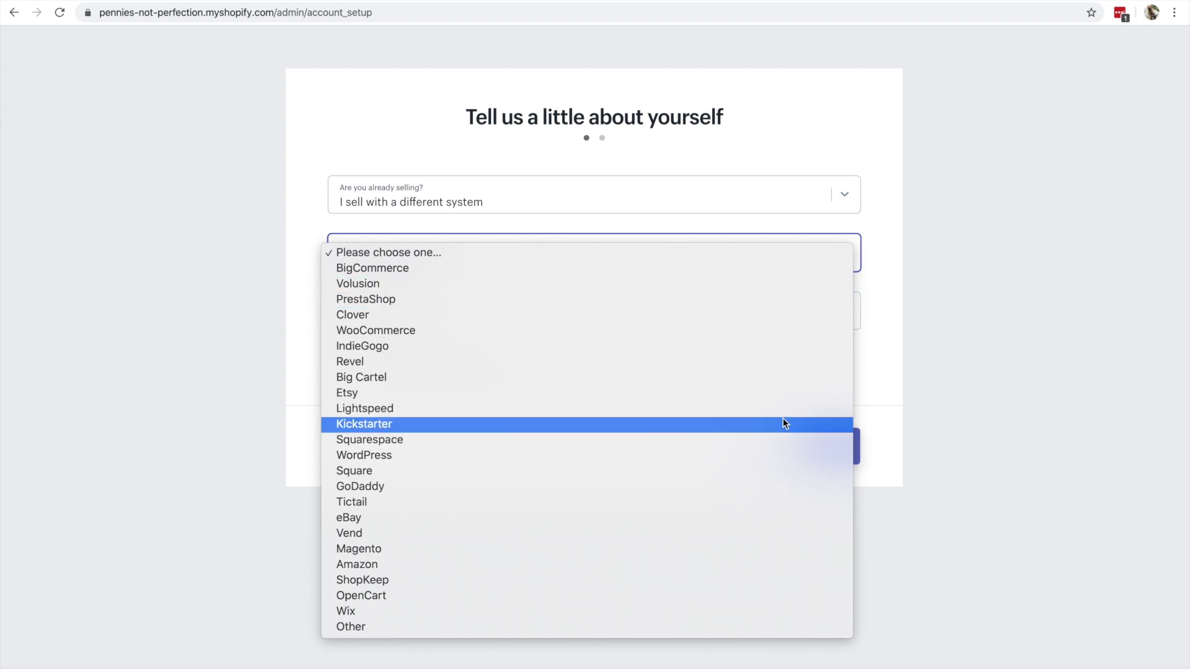
left_click(782, 392)
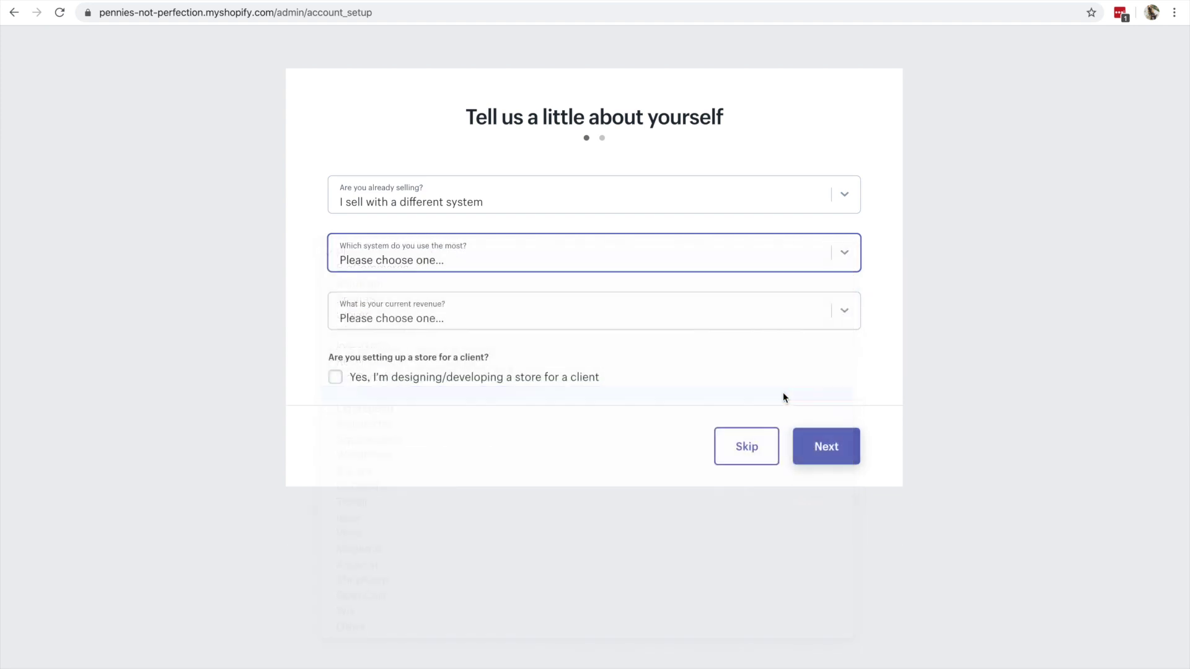
- Set the reason for creating the store to moving an existing business
left_click(819, 328)
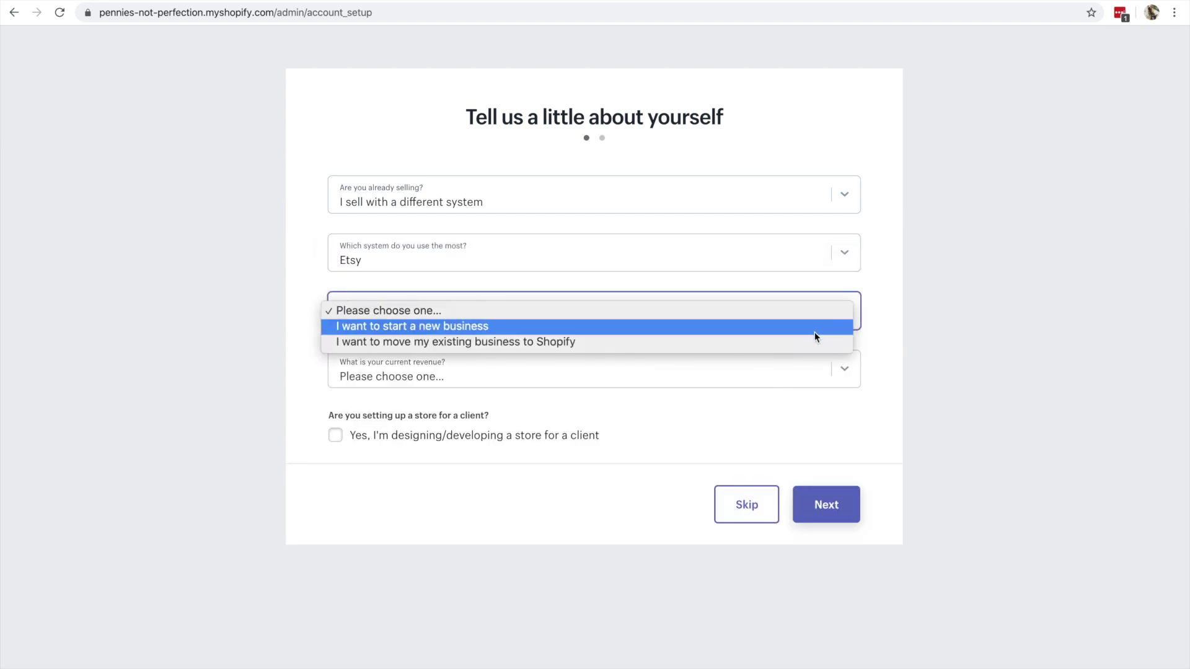
left_click(812, 339)
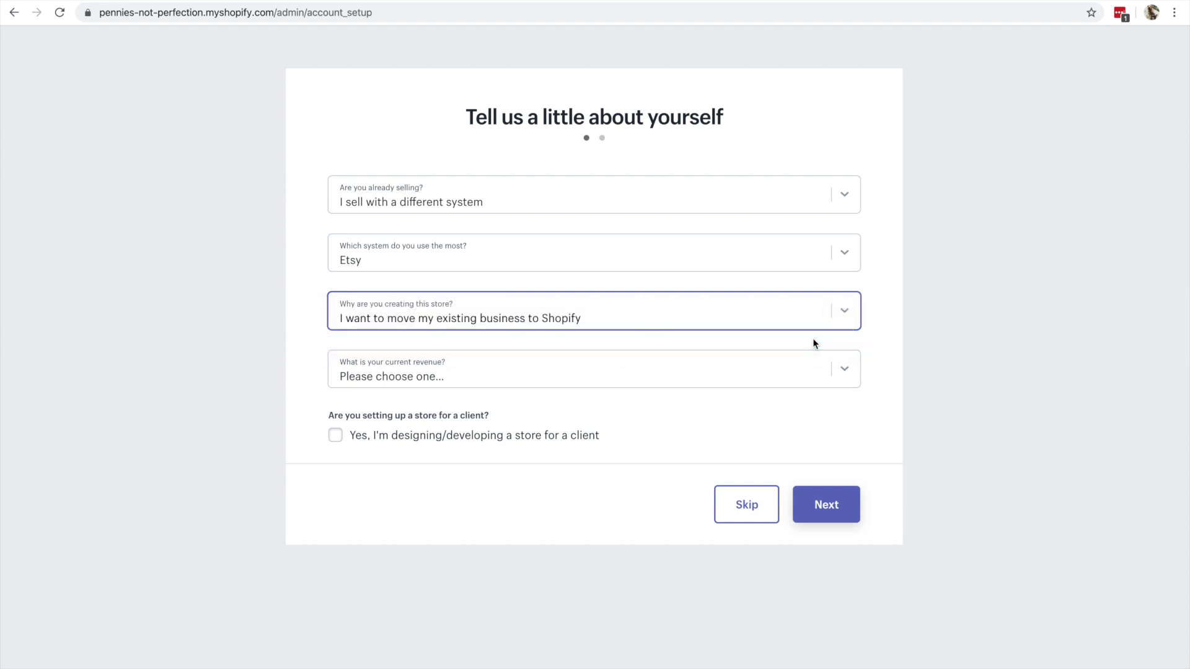
left_click(808, 308)
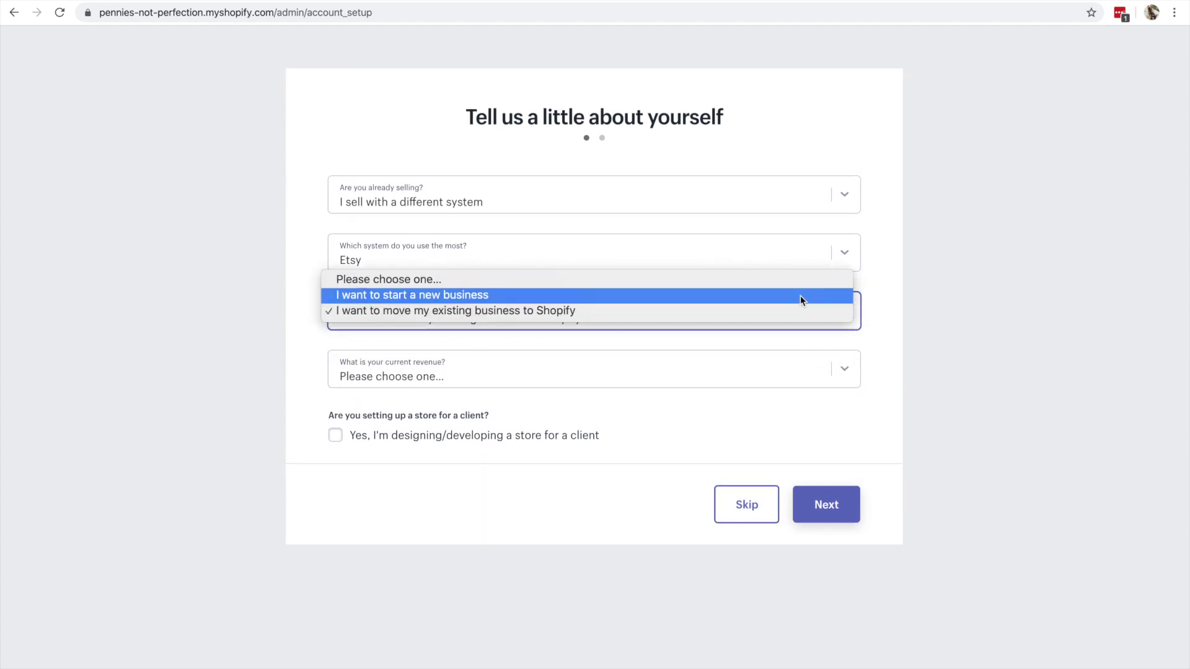
left_click(801, 296)
left_click(797, 324)
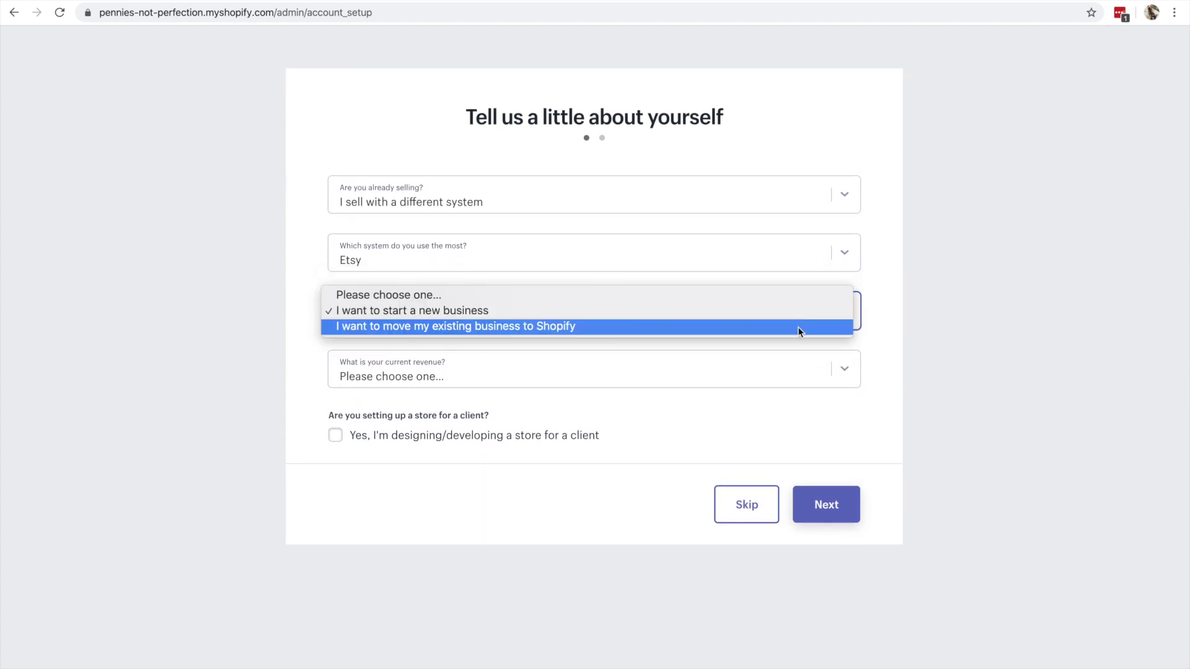
left_click(797, 328)
- Set current revenue to Up to $5,000 USD and submit the setup answers
left_click(795, 379)
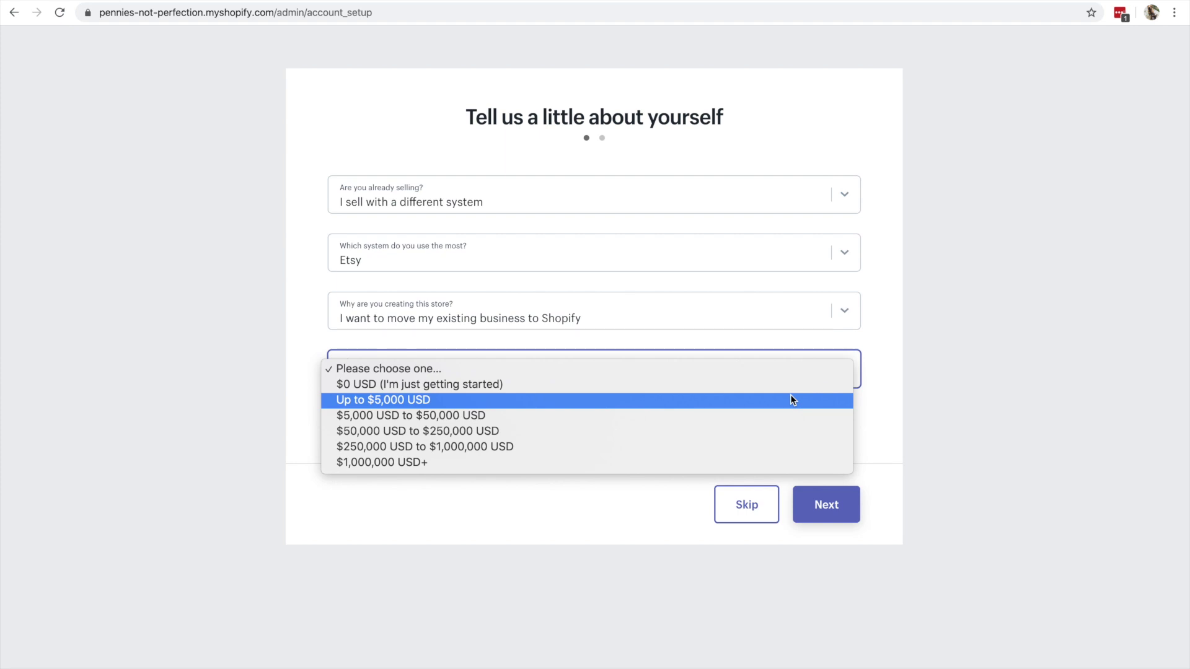
left_click(790, 400)
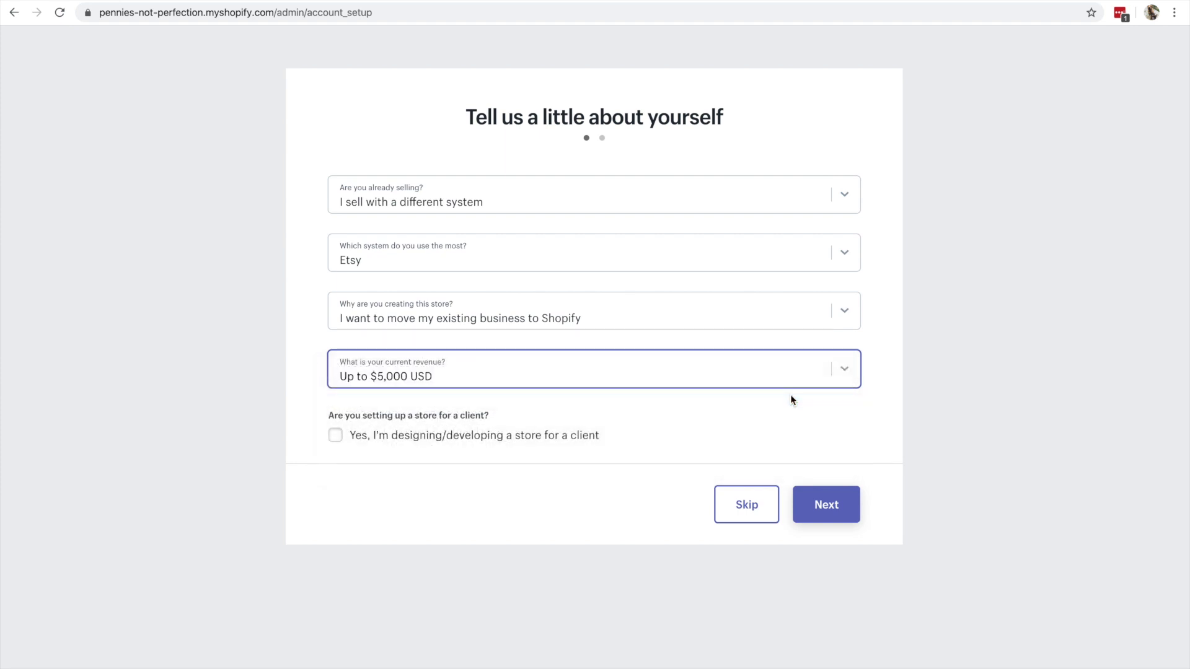
left_click(838, 507)
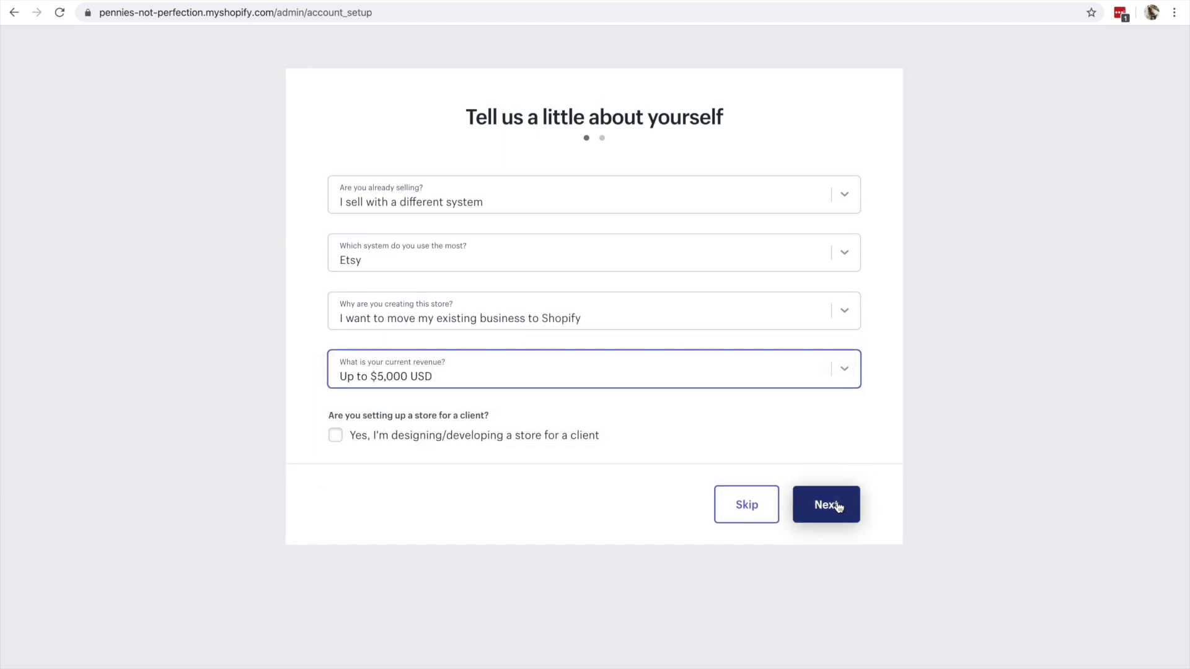
left_click(838, 507)
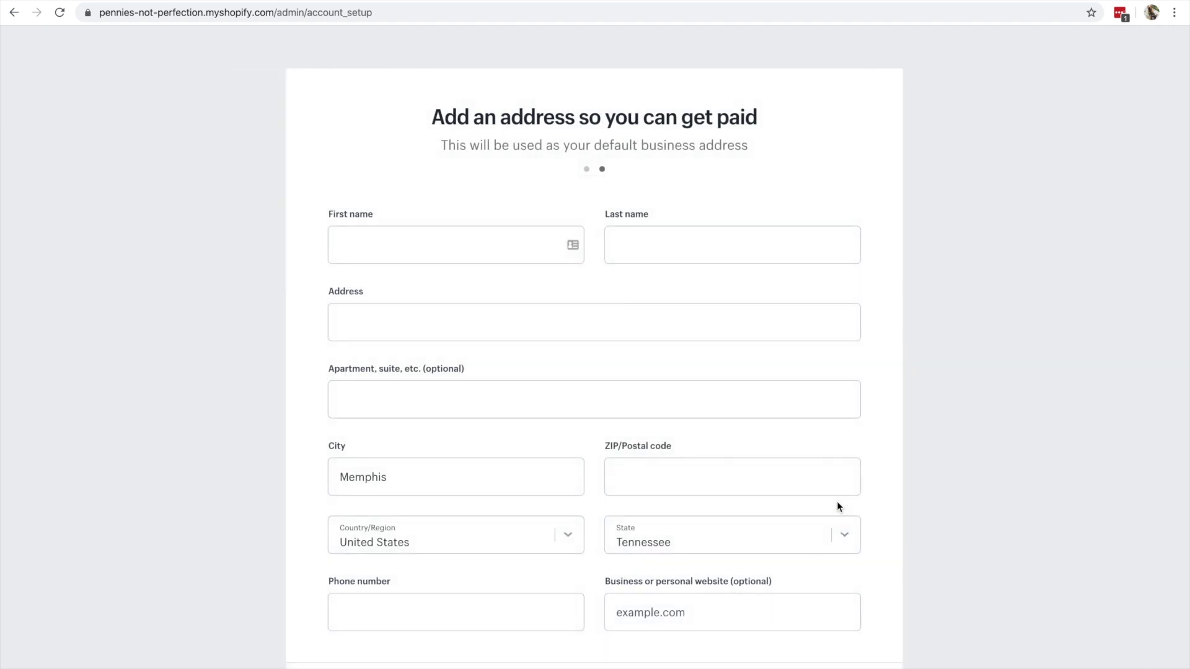
scroll(838, 507, "down", 2)
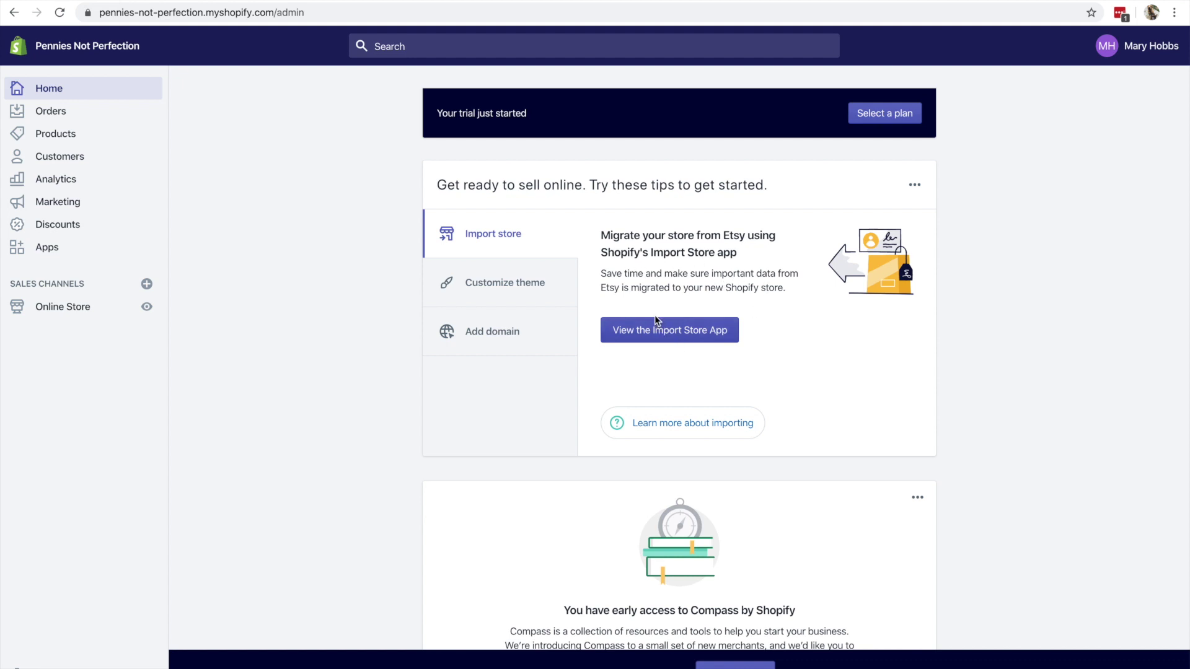
left_click(539, 292)
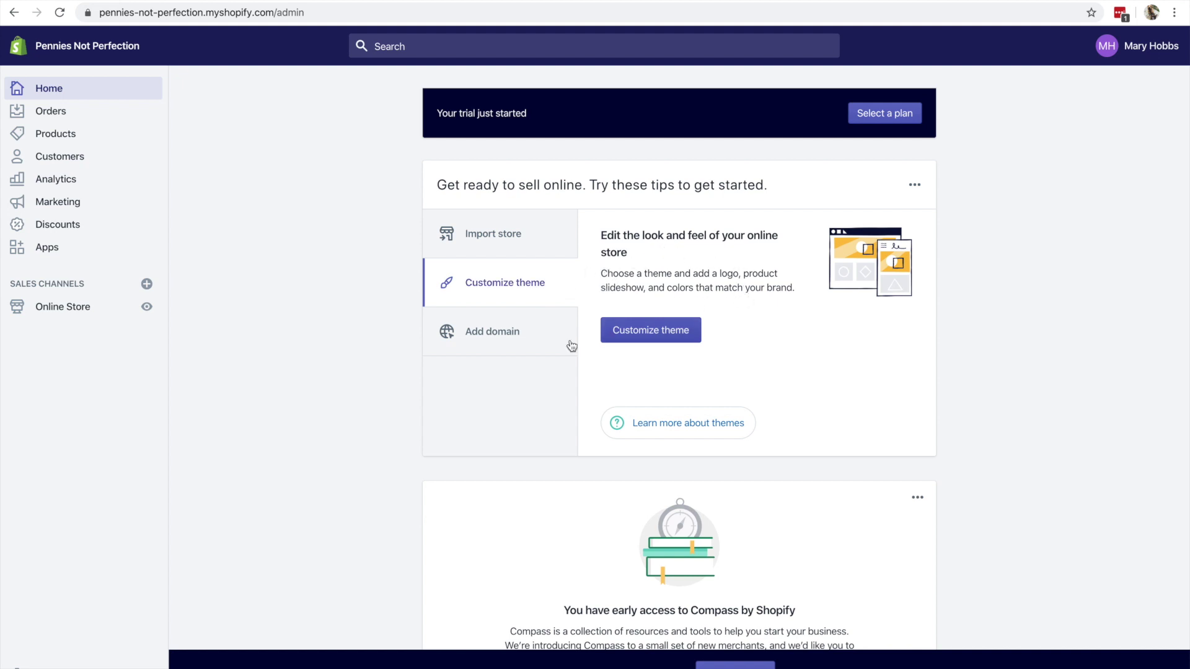
left_click(518, 346)
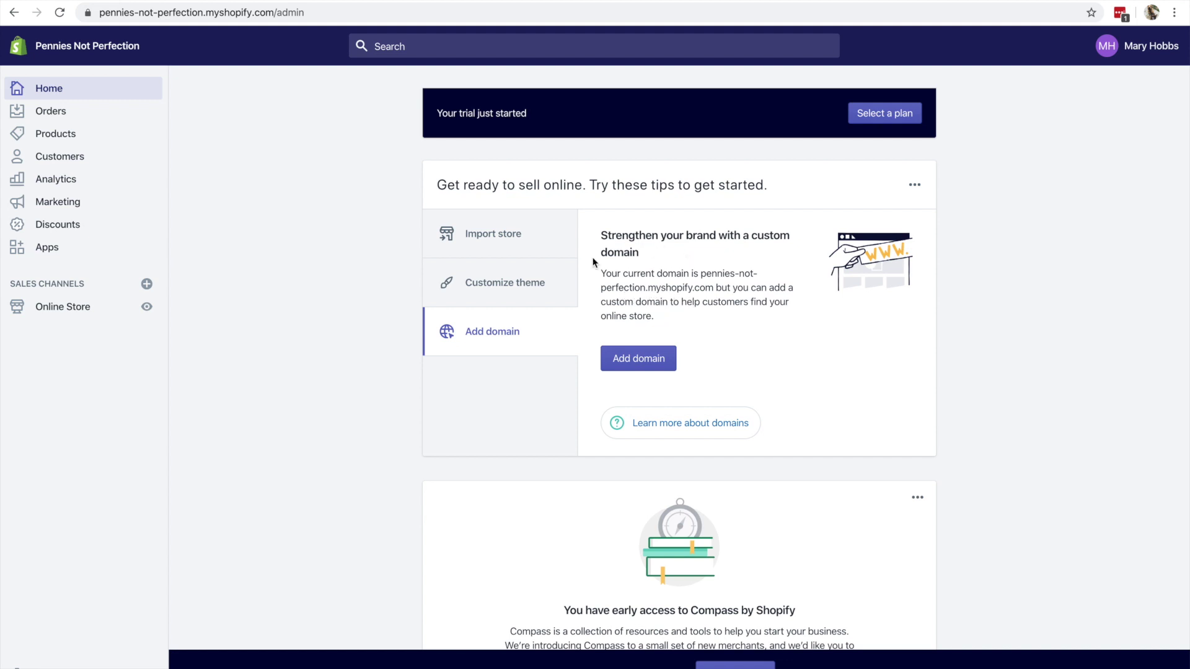
left_click(517, 237)
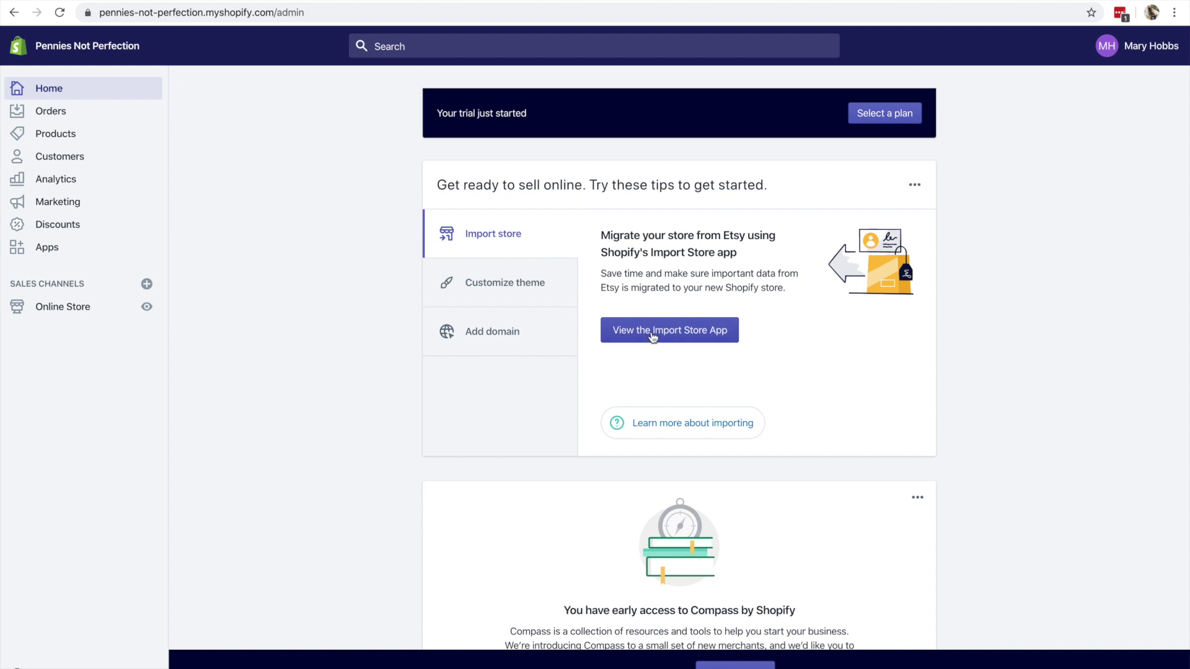
left_click(651, 337)
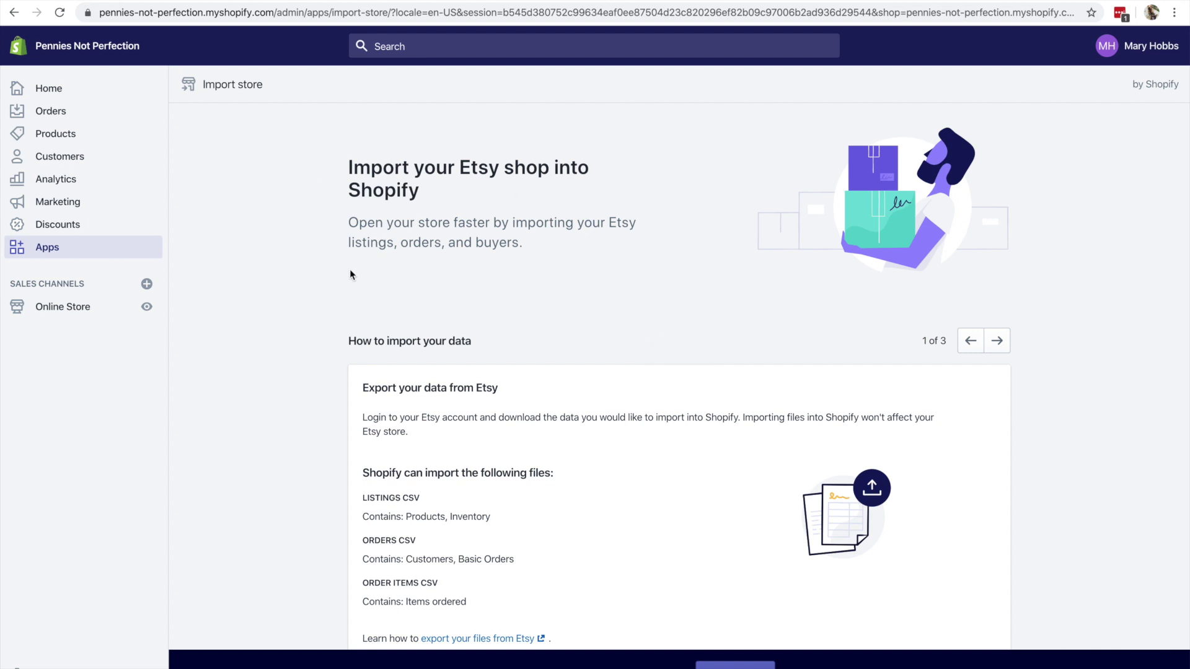
- Scroll the Import Store app to the importable CSV file list and follow the 'export your files from Etsy' link
scroll(350, 273, "down", 3)
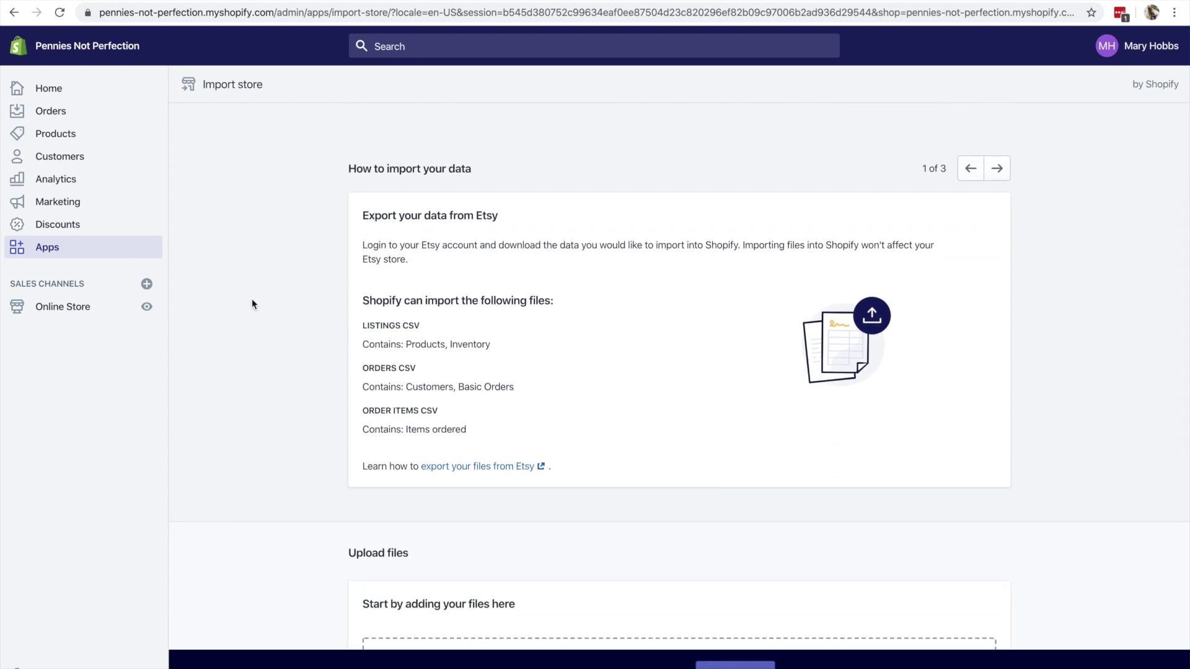
scroll(241, 305, "down", 2)
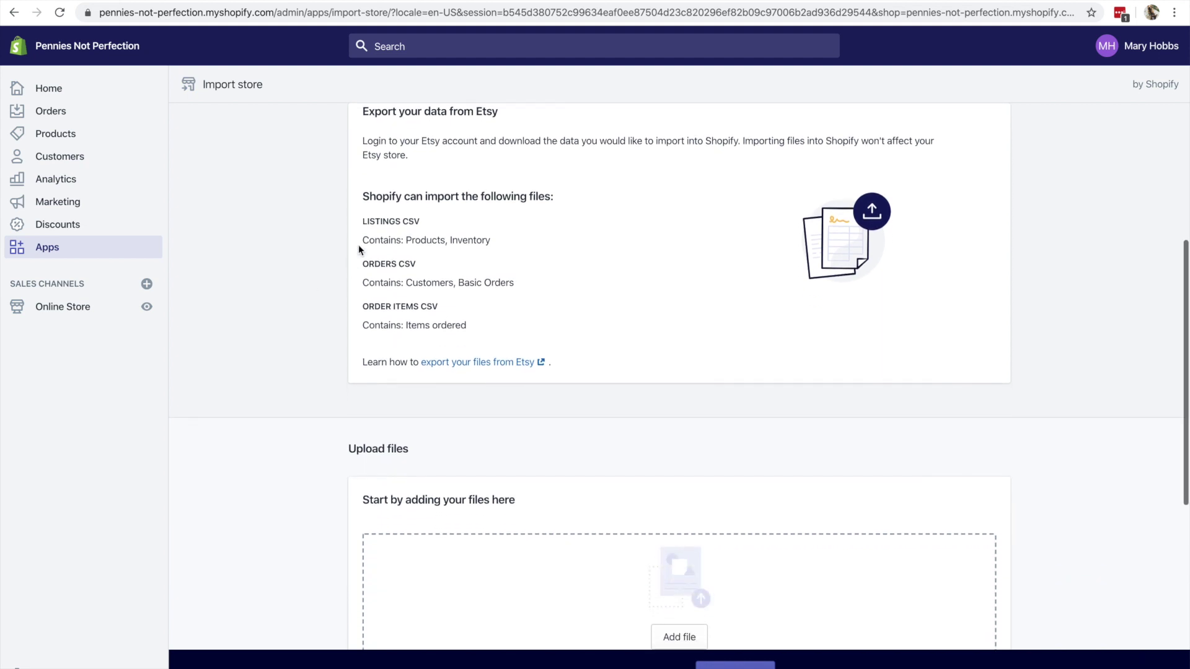
left_click_drag(364, 223, 454, 337)
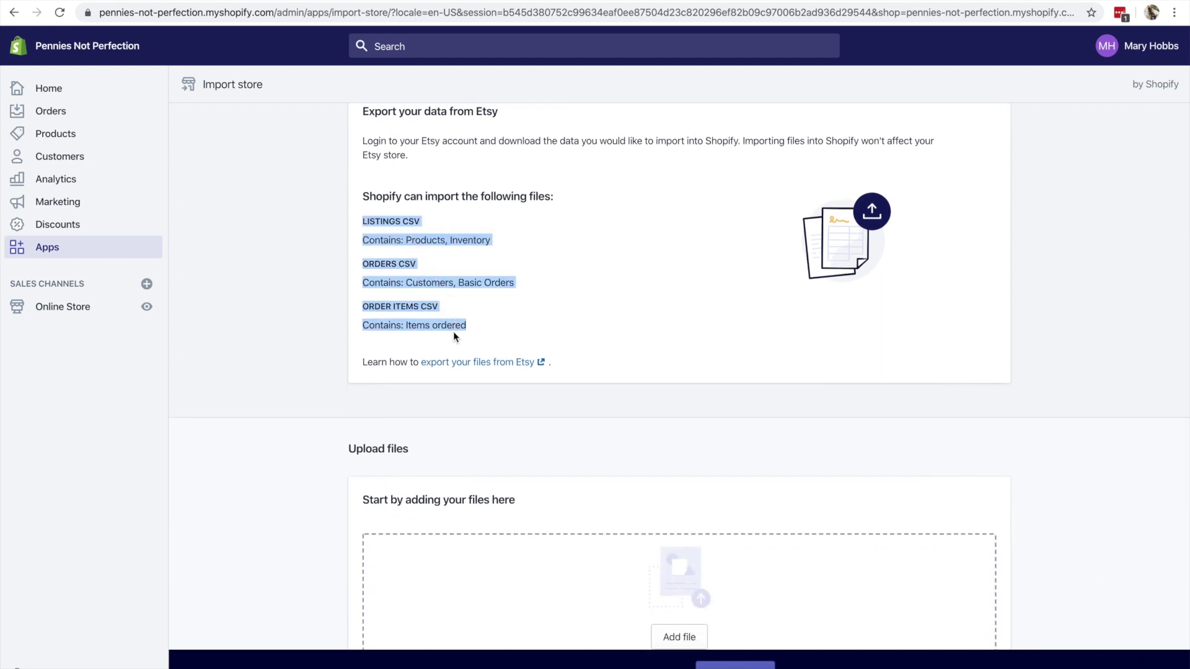
left_click(455, 342)
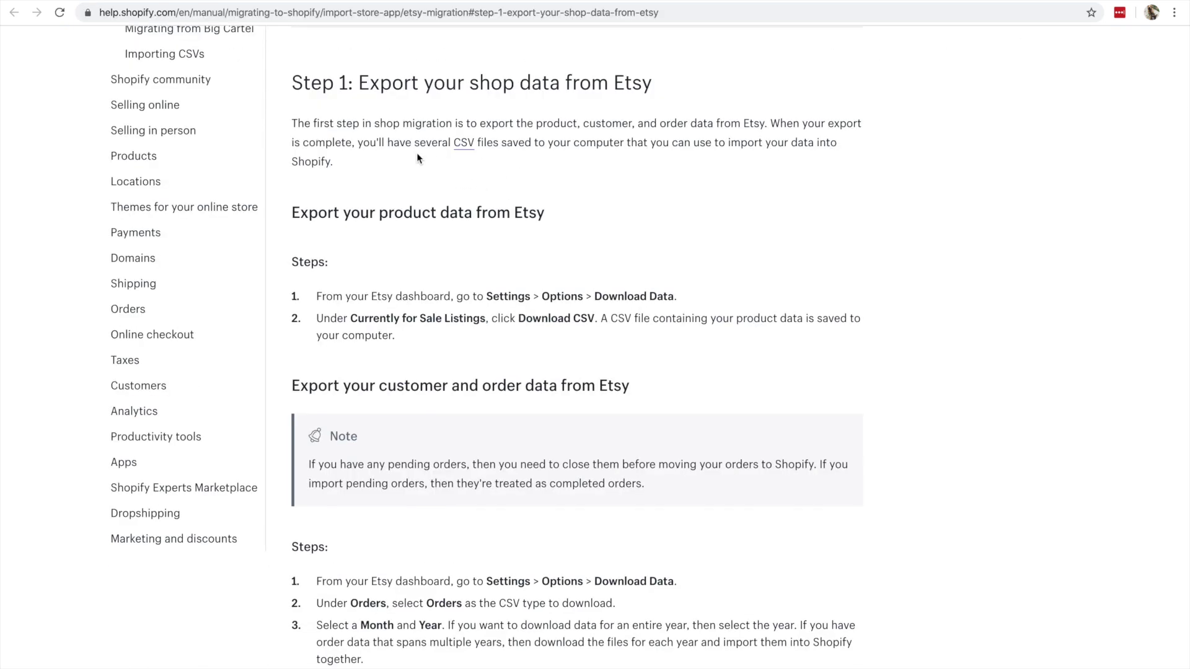
- Scroll through Step 1 of the Etsy export help article
scroll(450, 212, "down", 3)
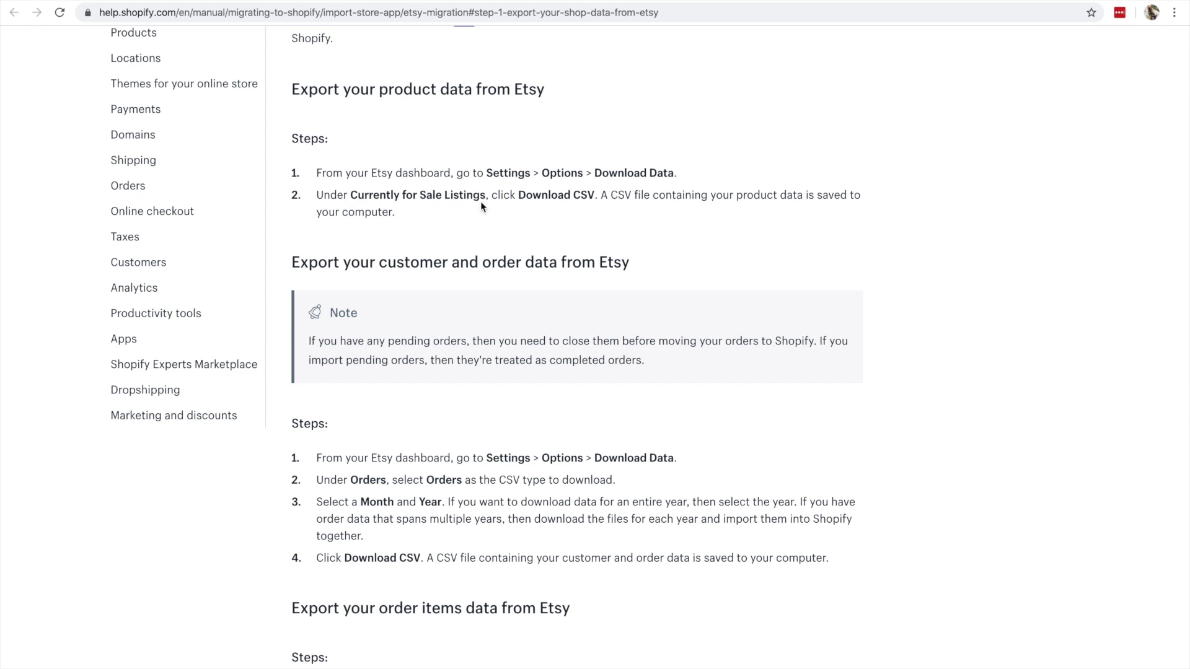
scroll(582, 204, "up", 2)
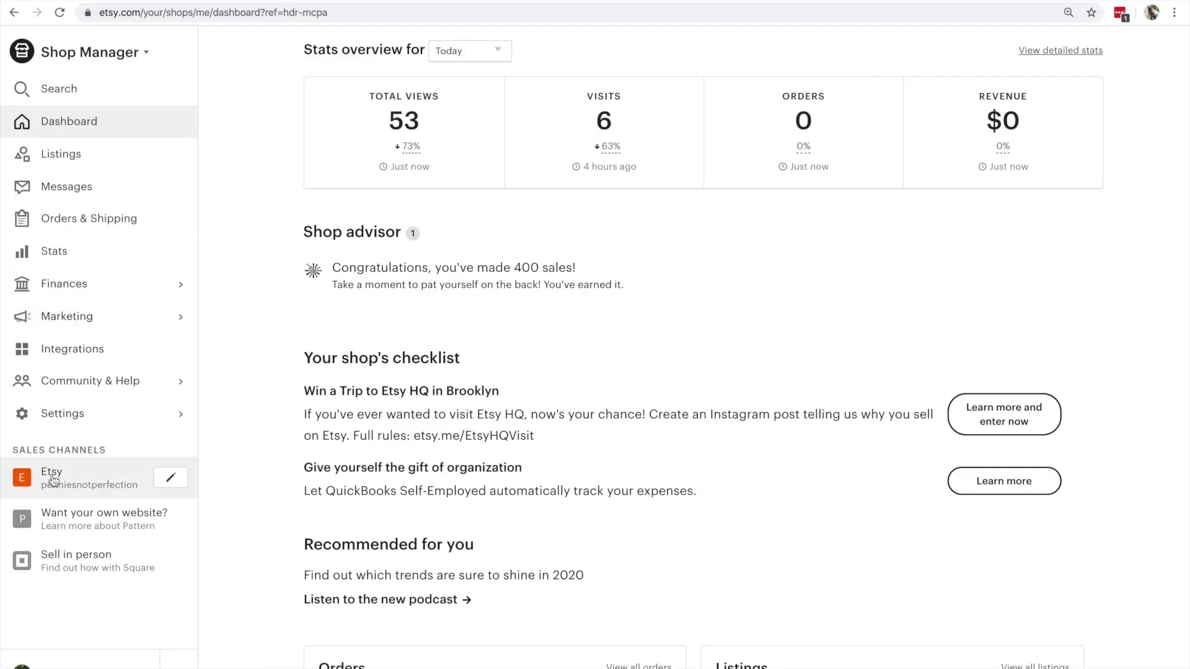
- Download the Currently for Sale Listings CSV via Etsy Settings > Options > Download Data
left_click(68, 414)
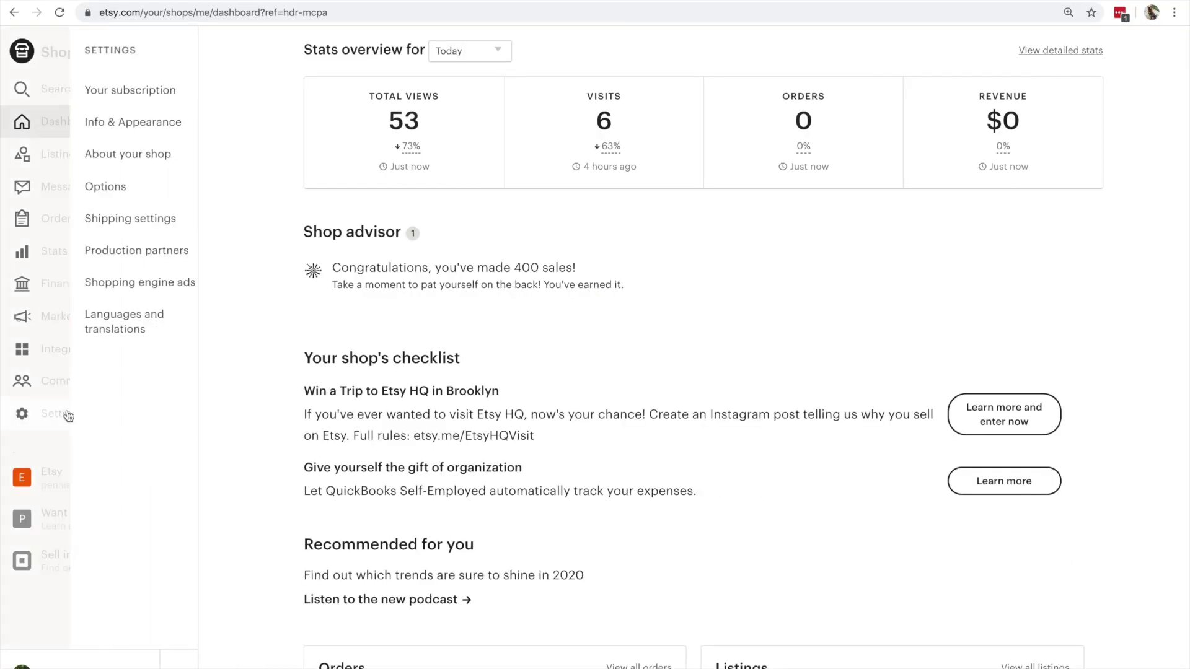
left_click(135, 198)
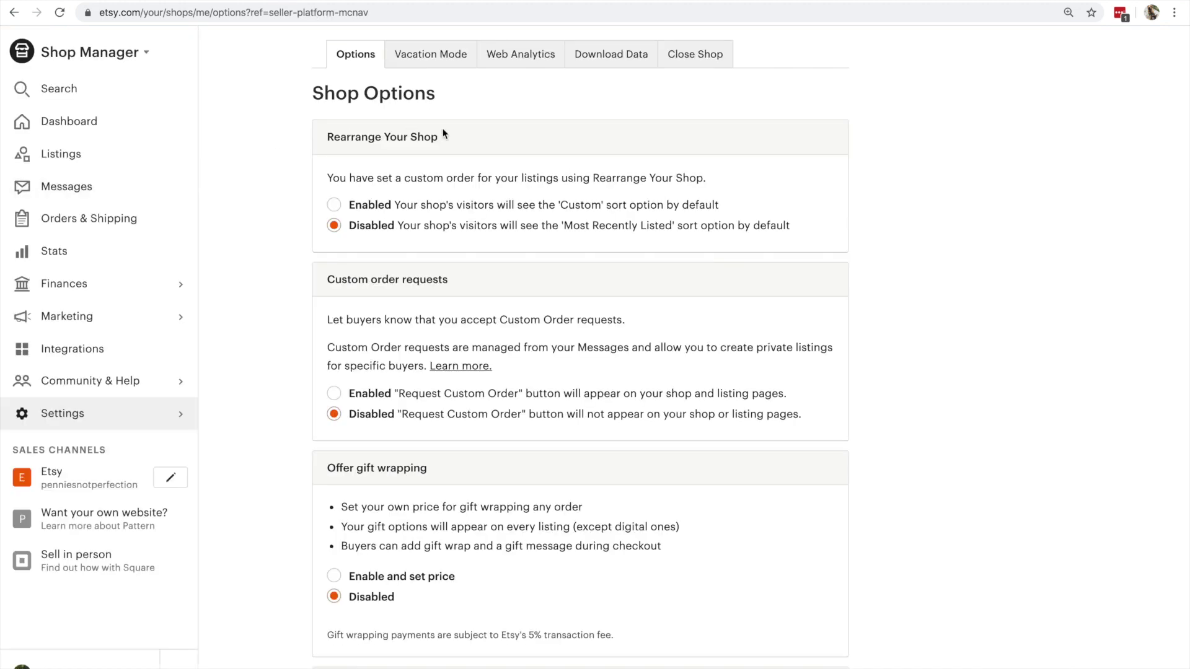
left_click(620, 57)
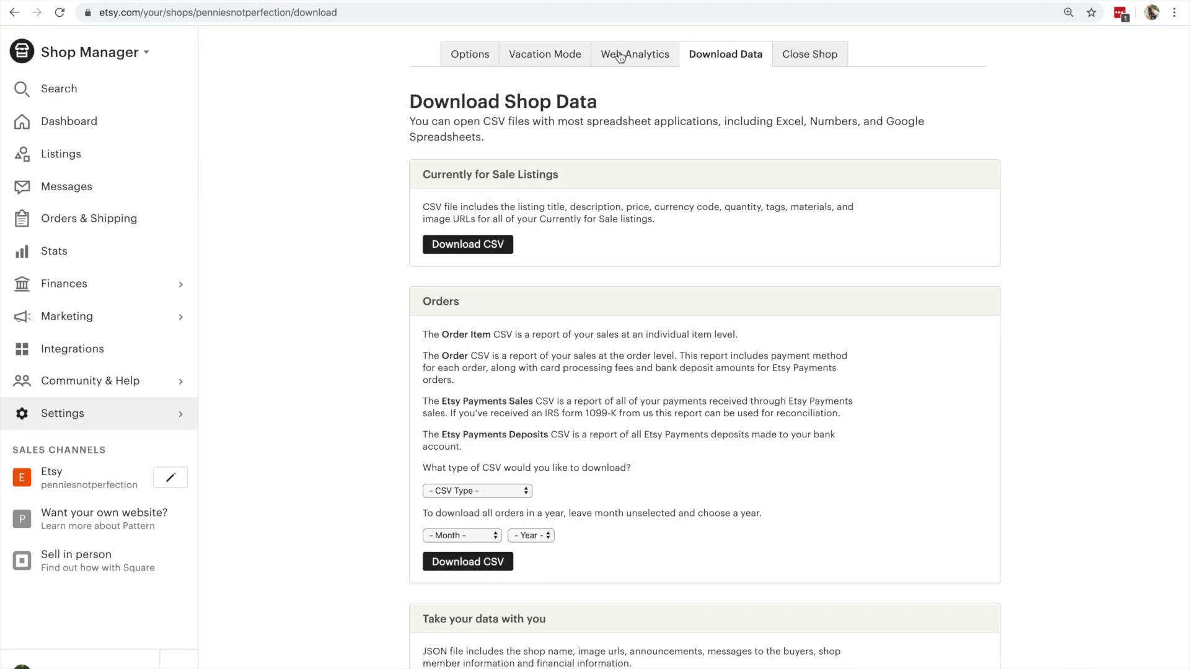
scroll(613, 230, "down", 1)
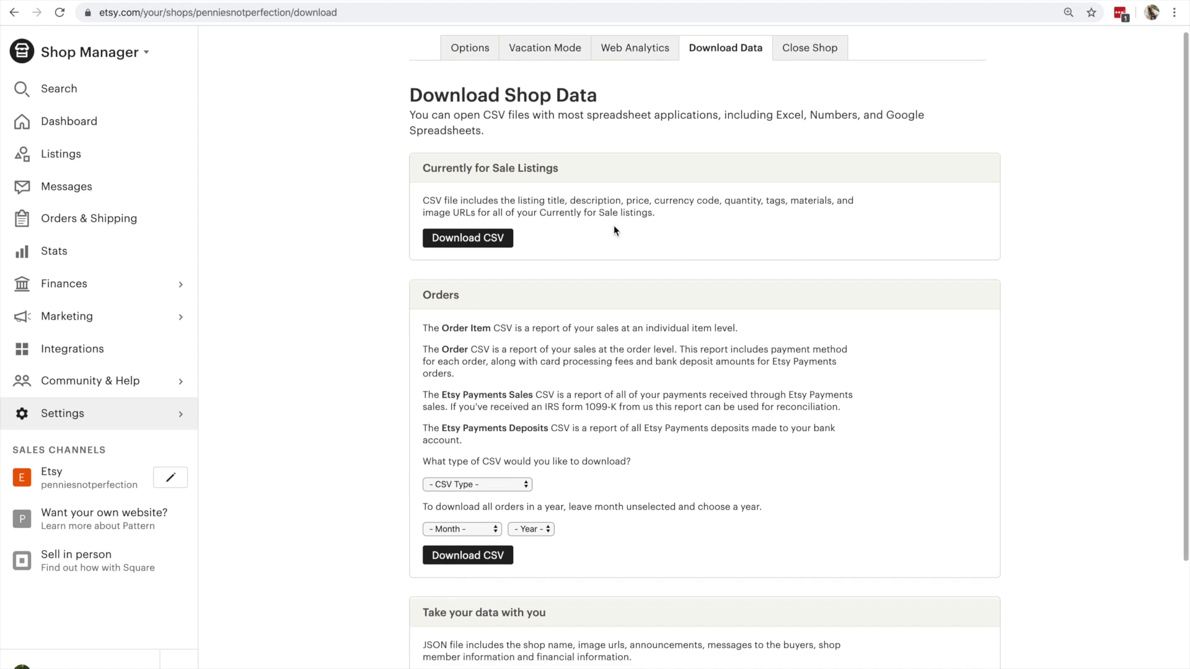
left_click(474, 241)
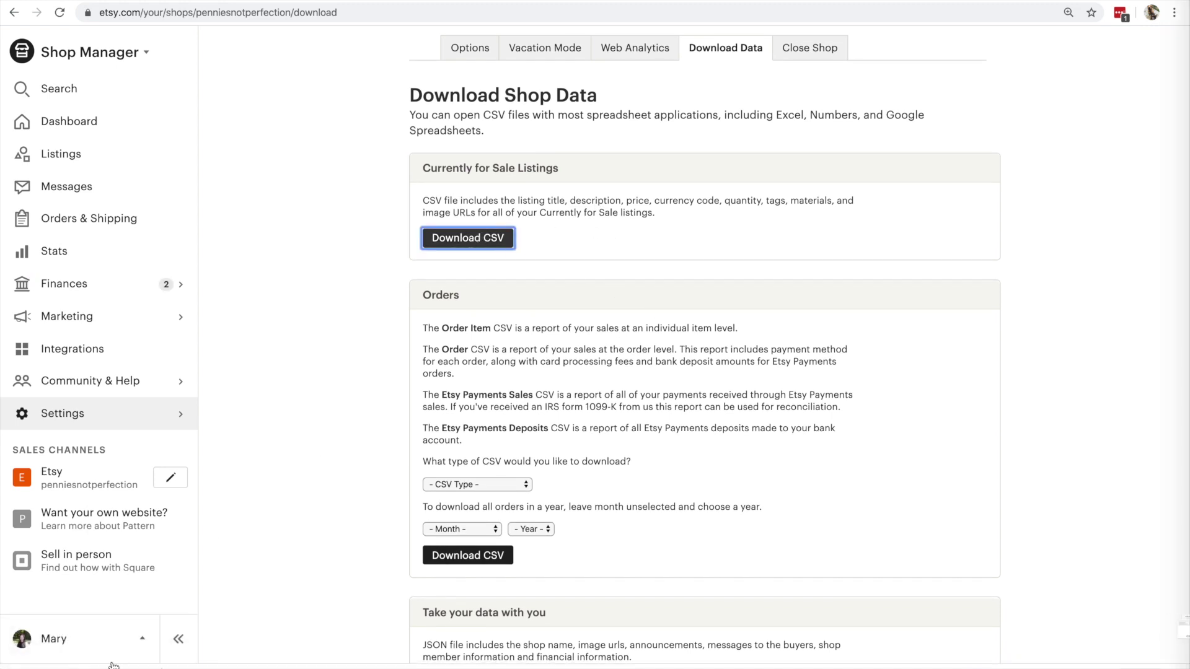
- Try the Orders CSV download and browse its CSV type list without choosing
scroll(543, 401, "down", 3)
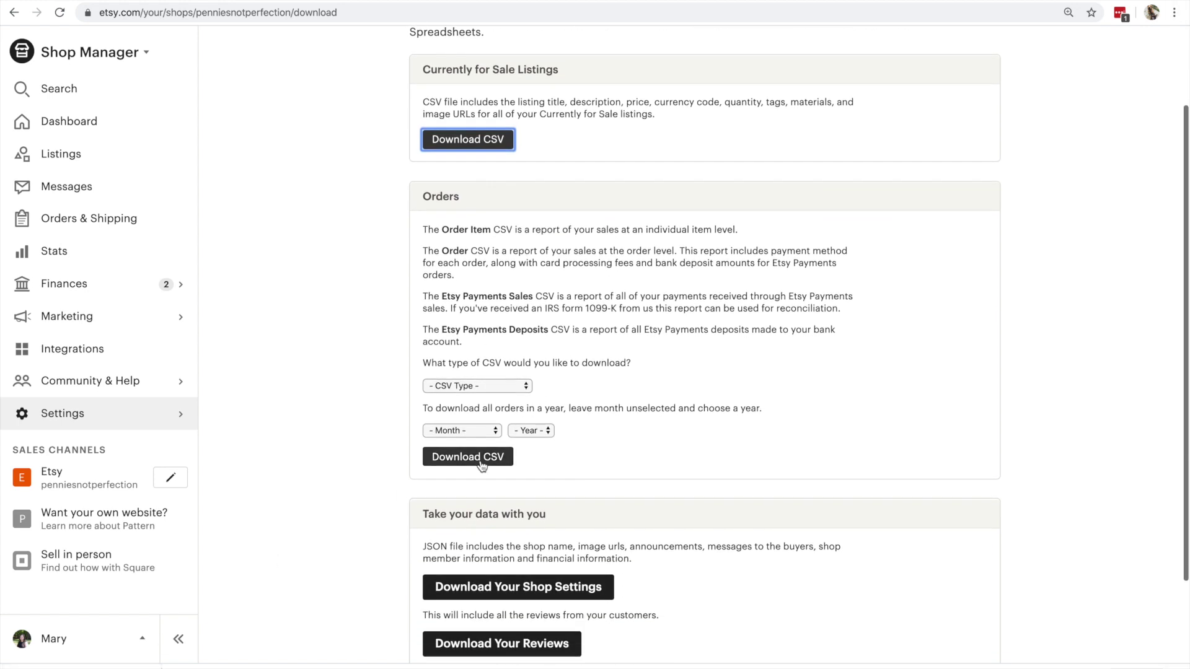
left_click(481, 460)
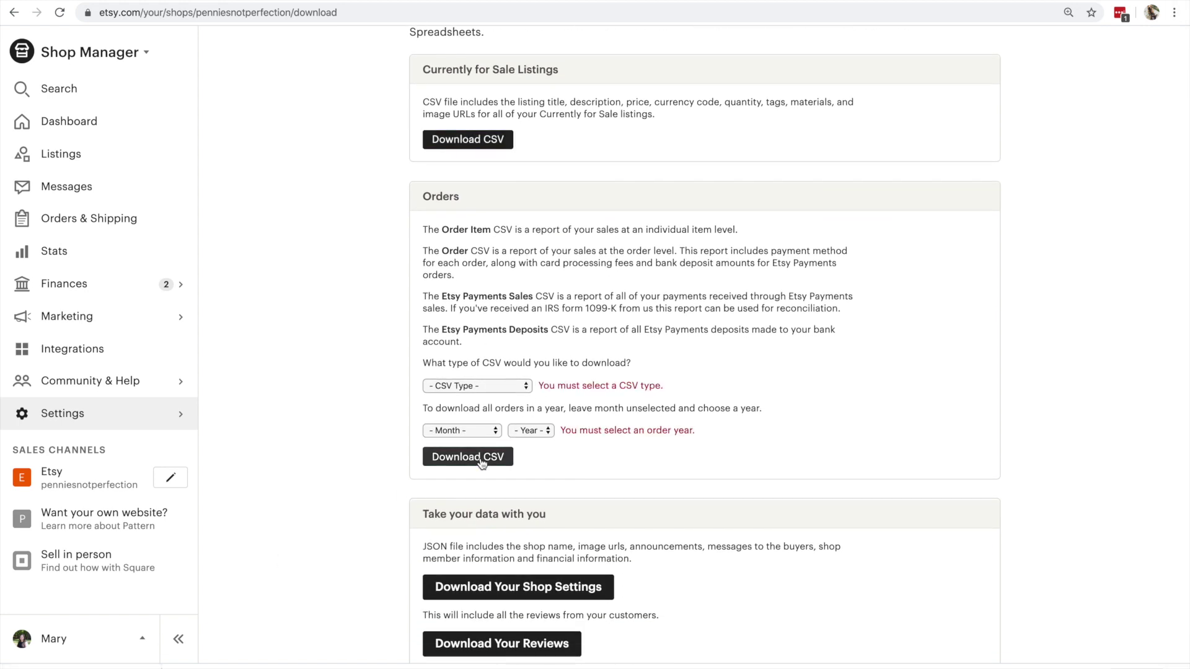
left_click(503, 387)
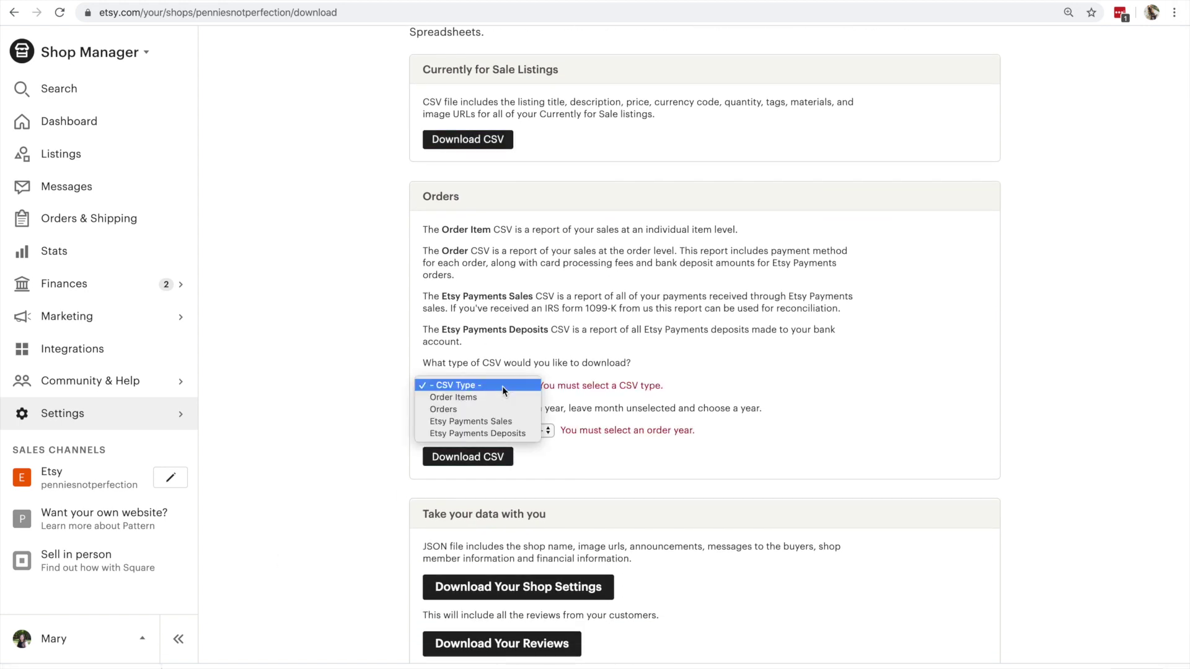
left_click(538, 264)
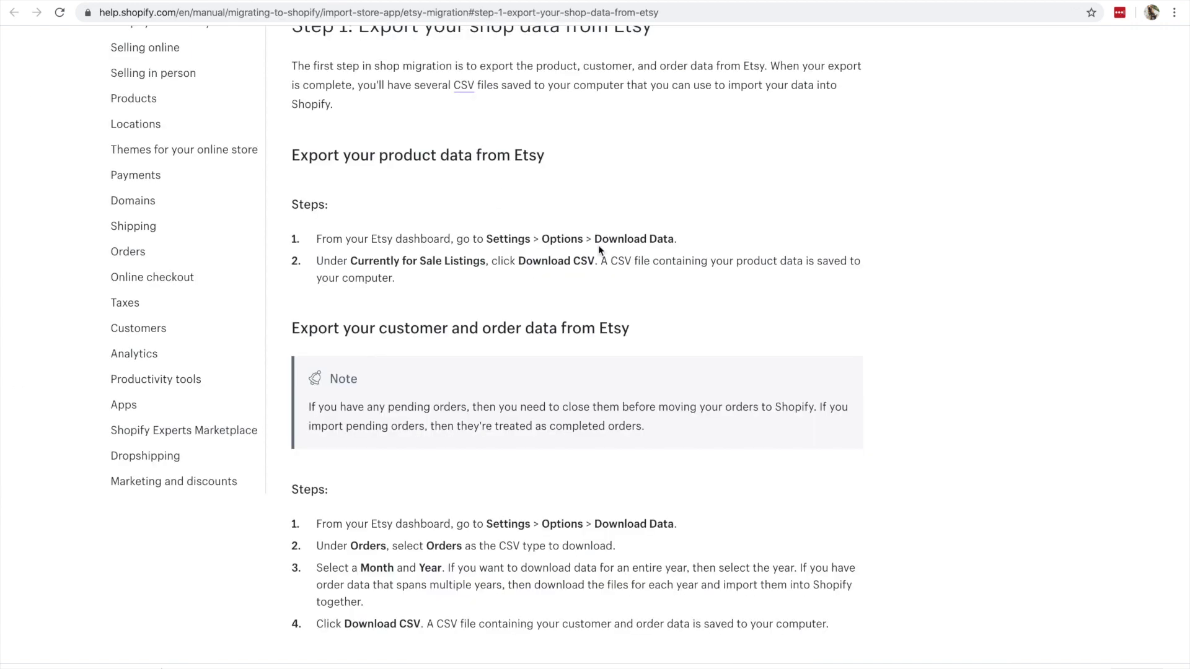
- Scroll the help article down to the orders and order items export sections
scroll(599, 308, "down", 4)
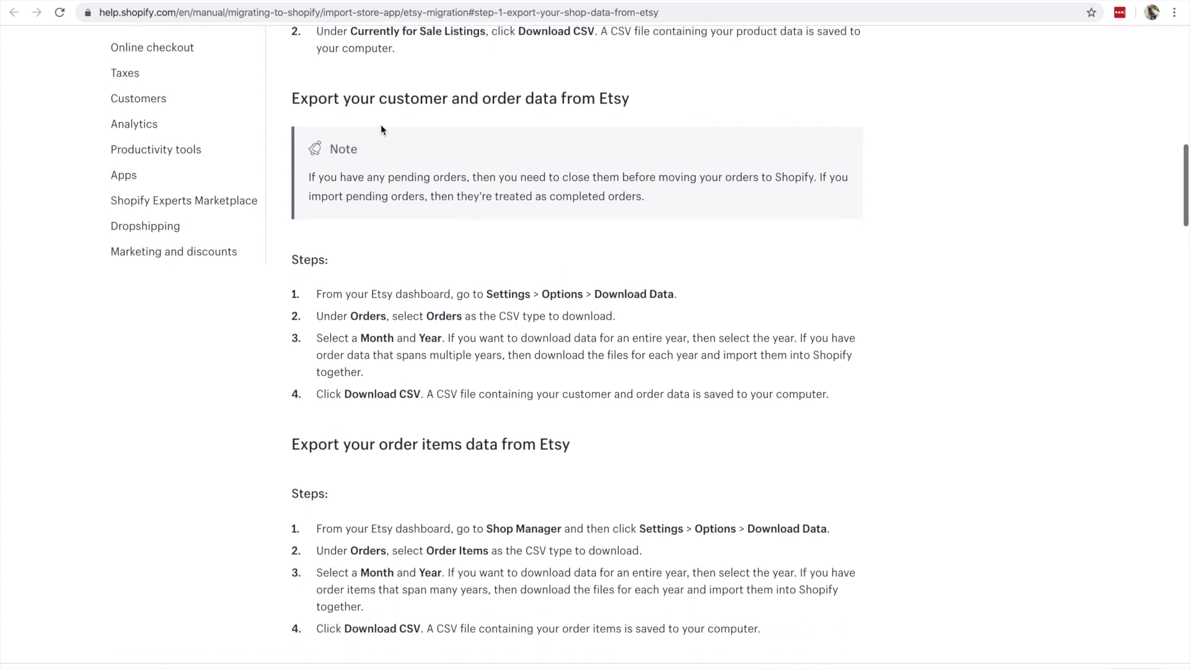
scroll(511, 333, "down", 2)
scroll(511, 333, "down", 1)
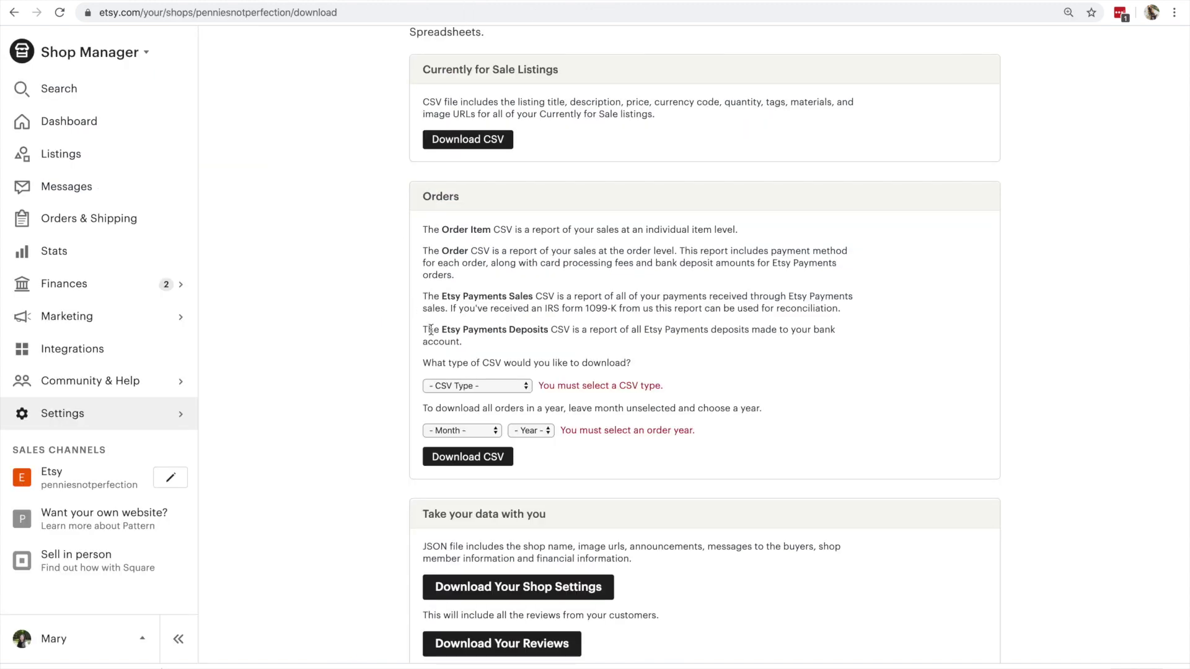
- Download the Orders CSV for January 2020, then return to the Shopify help article
left_click(519, 391)
left_click(462, 407)
left_click(466, 430)
left_click(466, 443)
left_click(531, 431)
left_click(526, 443)
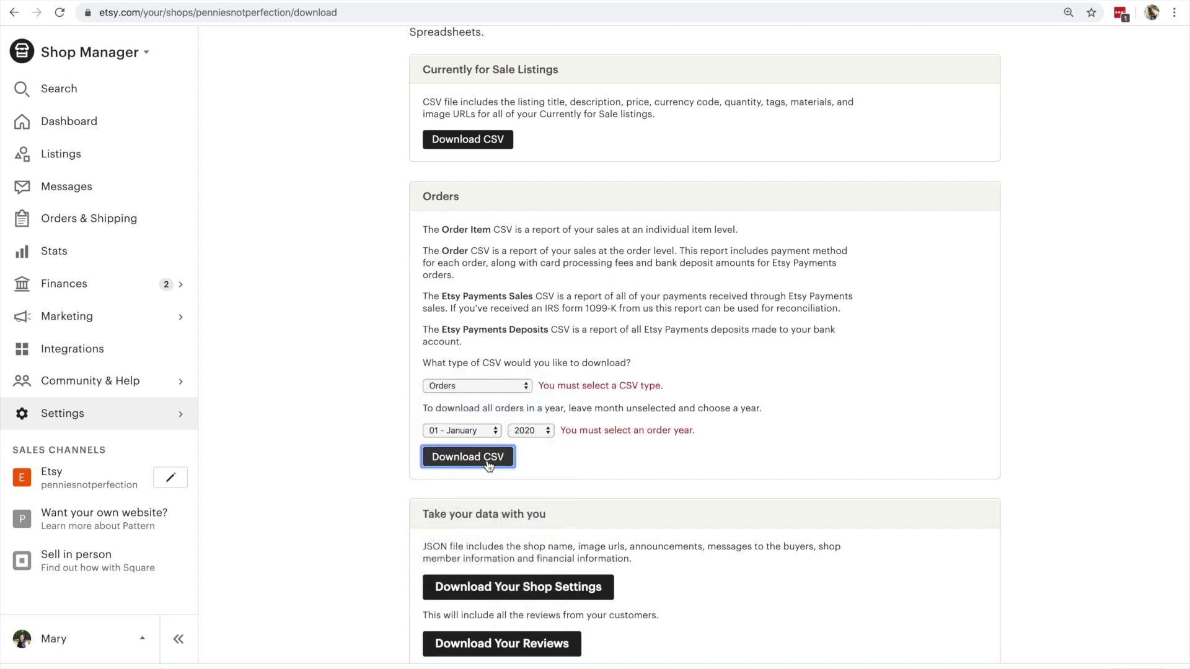
left_click(488, 463)
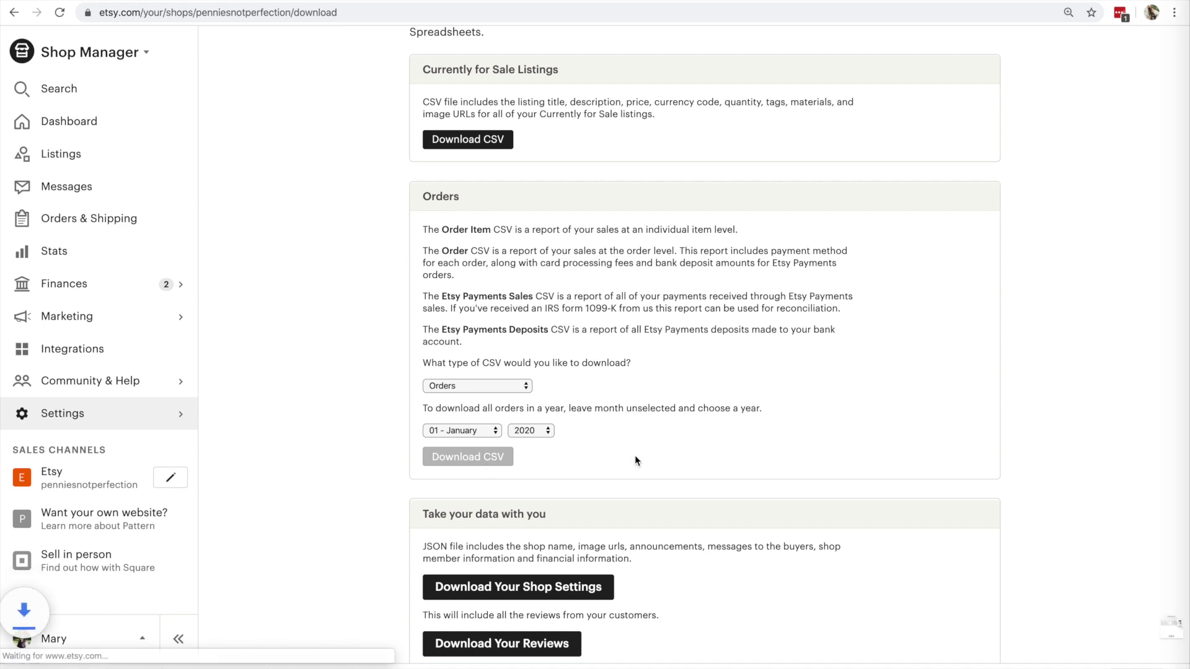
scroll(635, 460, "down", 2)
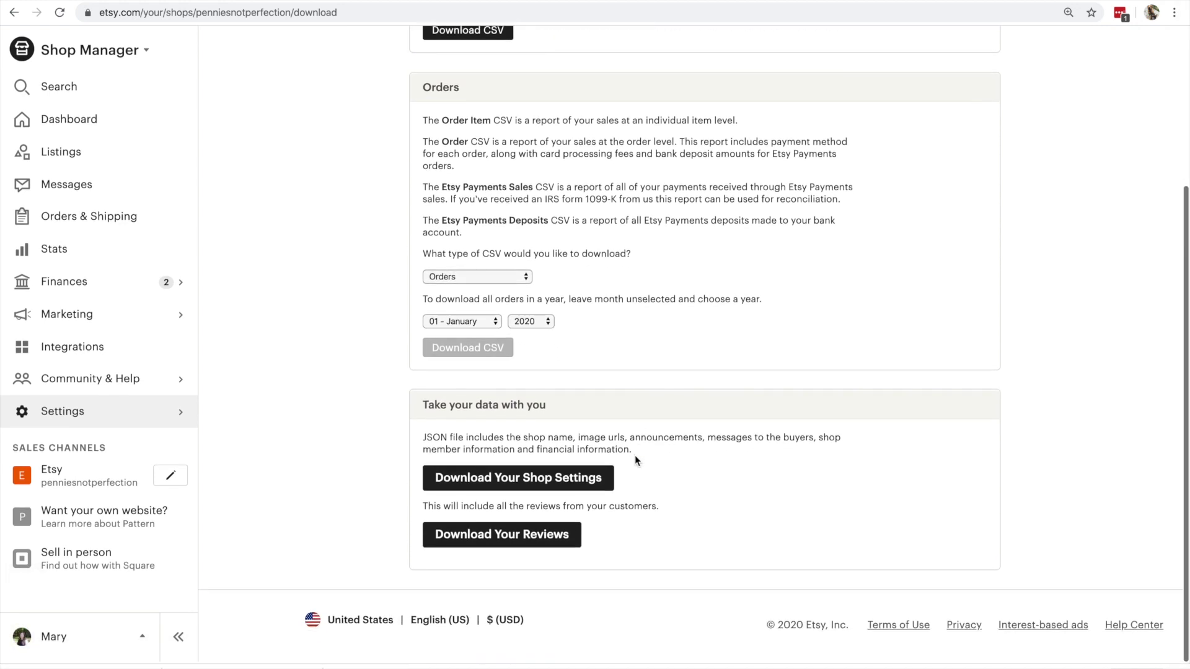
left_click(343, 2)
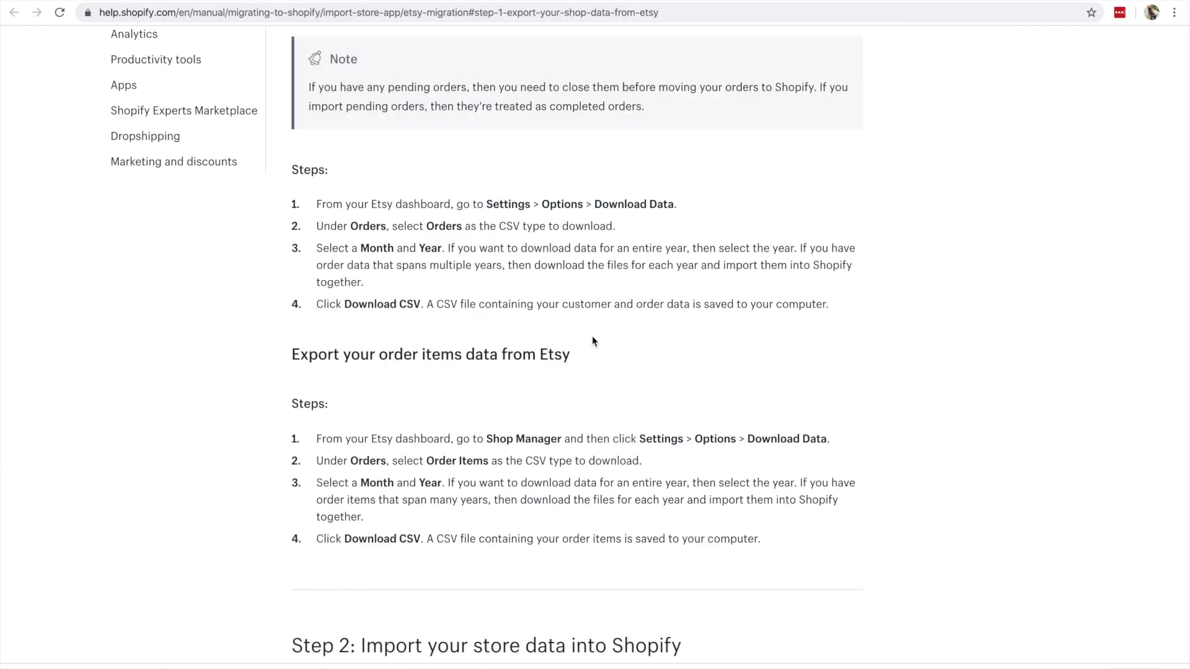
- Scroll to the 'Export your order items data from Etsy' steps, then open Etsy's CSV type choices
scroll(471, 259, "down", 2)
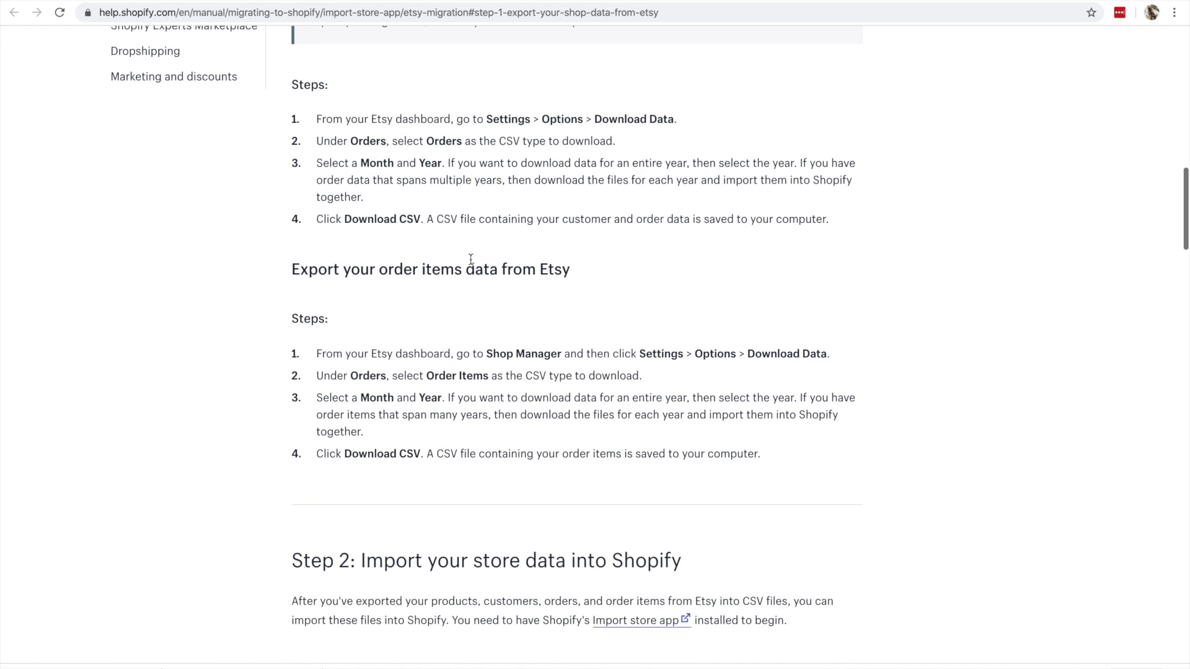
scroll(384, 278, "down", 1)
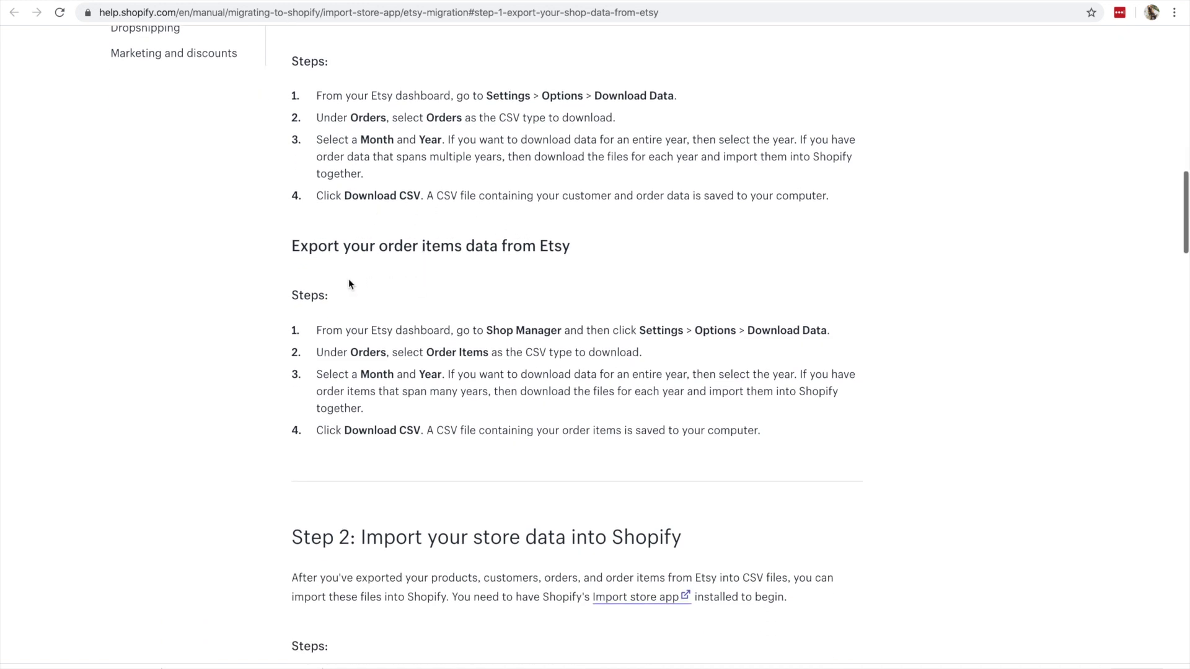
scroll(319, 310, "down", 2)
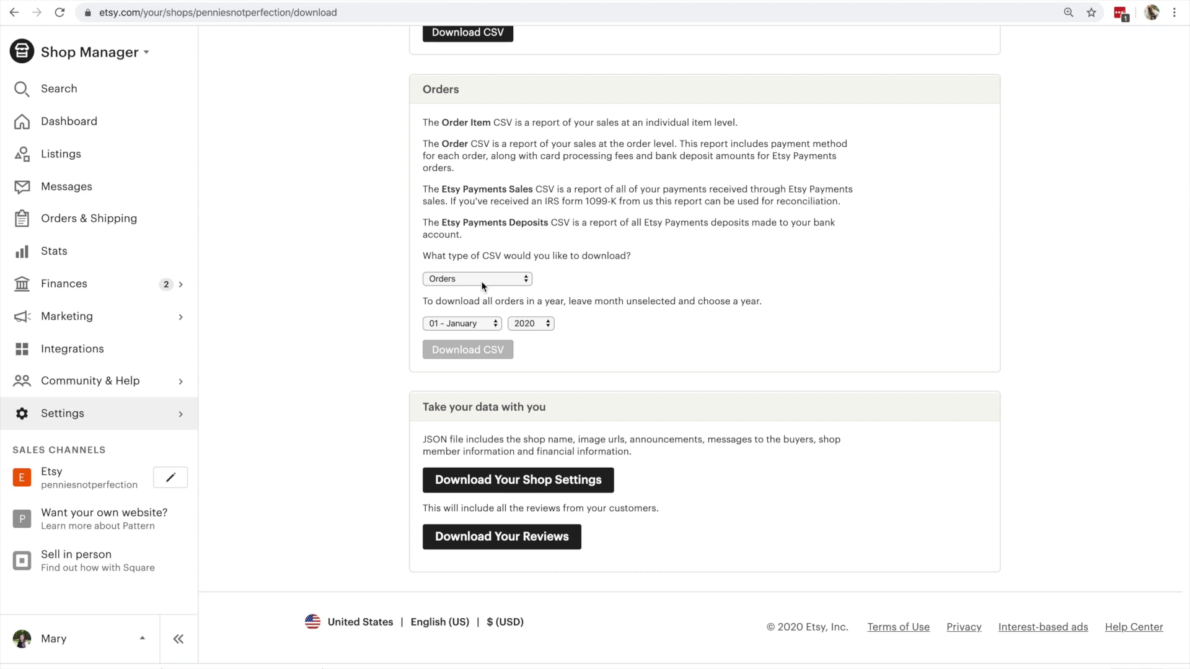
left_click(481, 282)
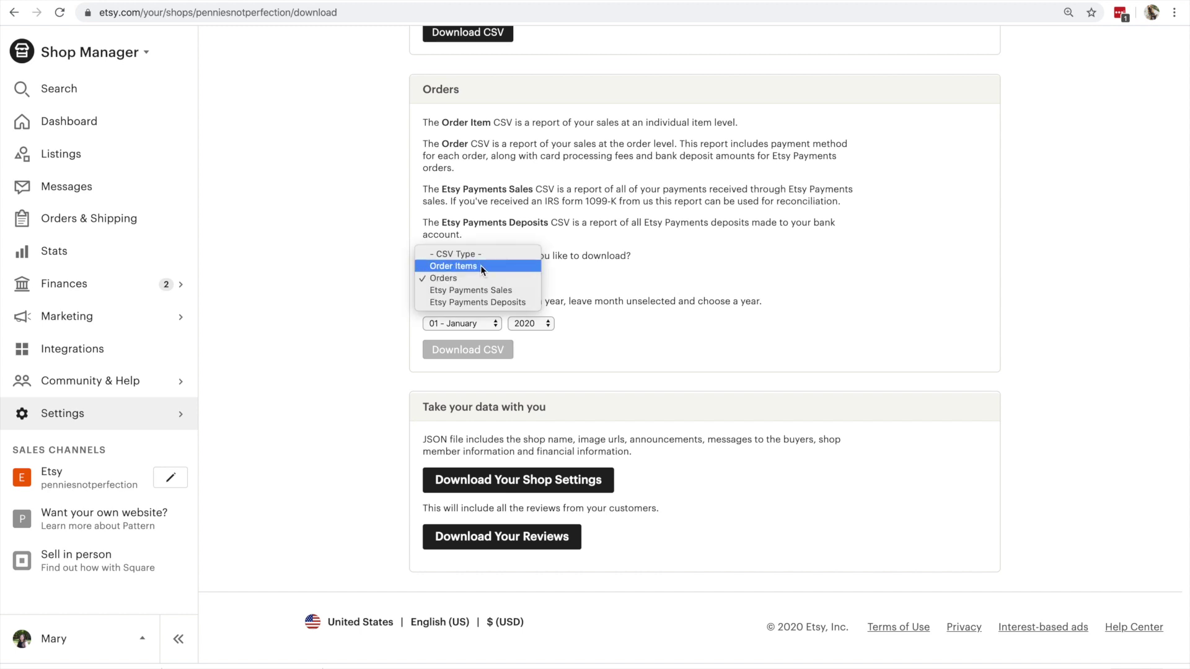
- Download the 2020 Order Items CSV from Etsy, then go back to the Shopify migration article
left_click(481, 266)
left_click(474, 350)
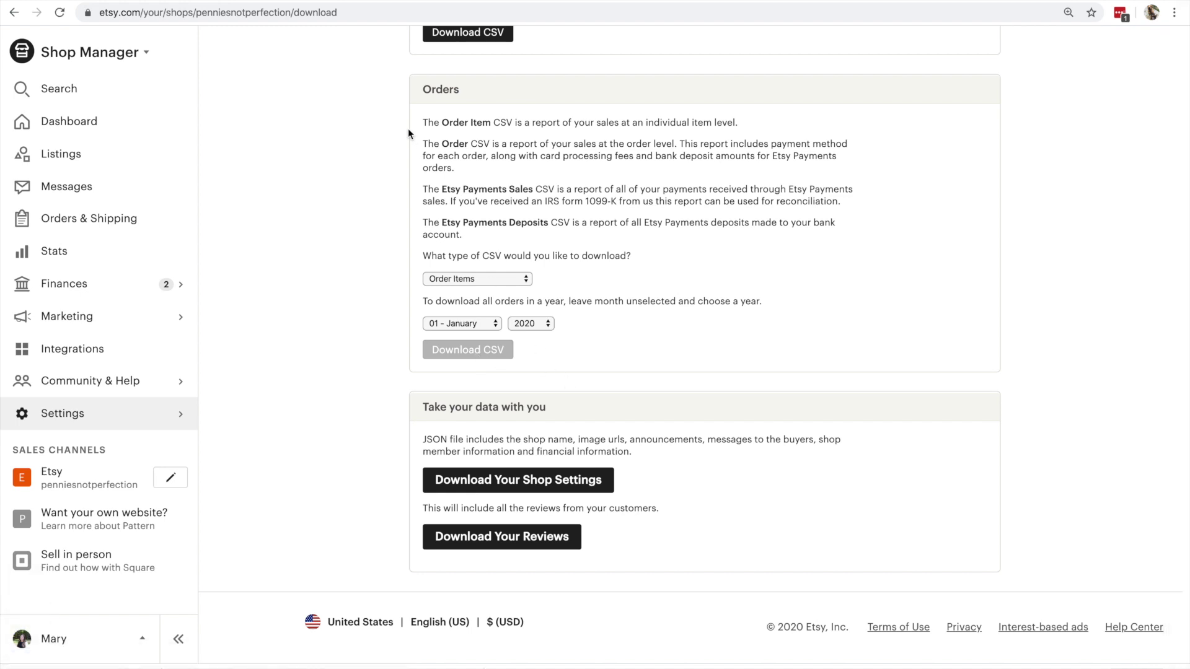
left_click(342, 2)
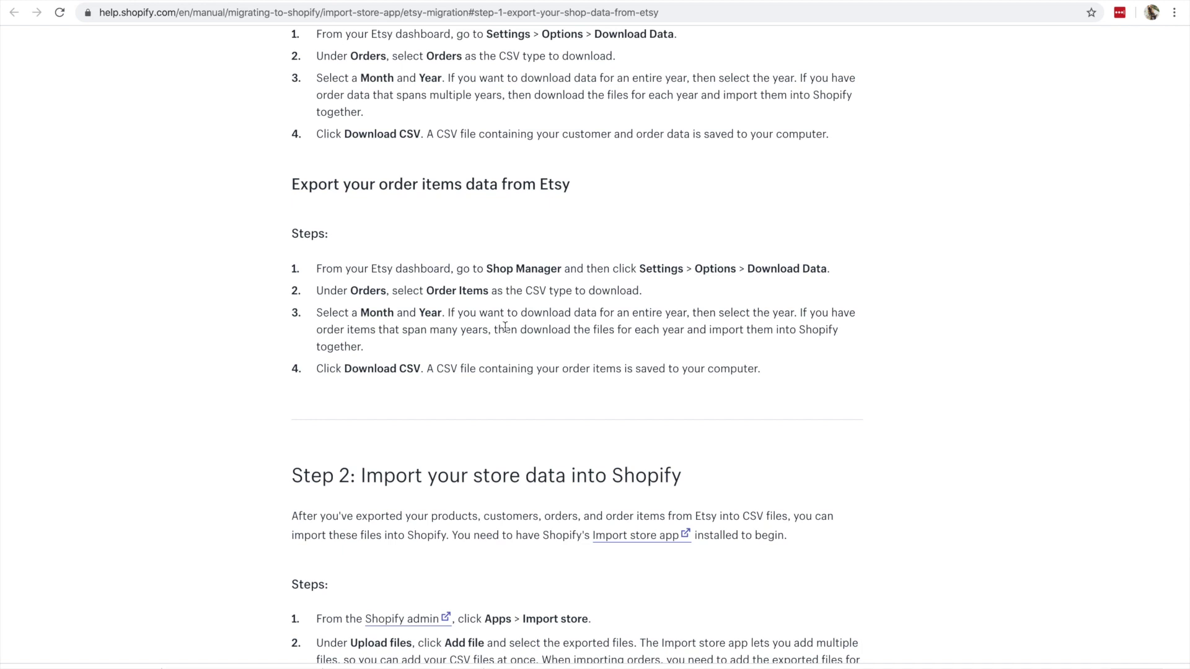
- Scroll the help article down to 'Step 2: Import your store data into Shopify'
scroll(505, 327, "down", 6)
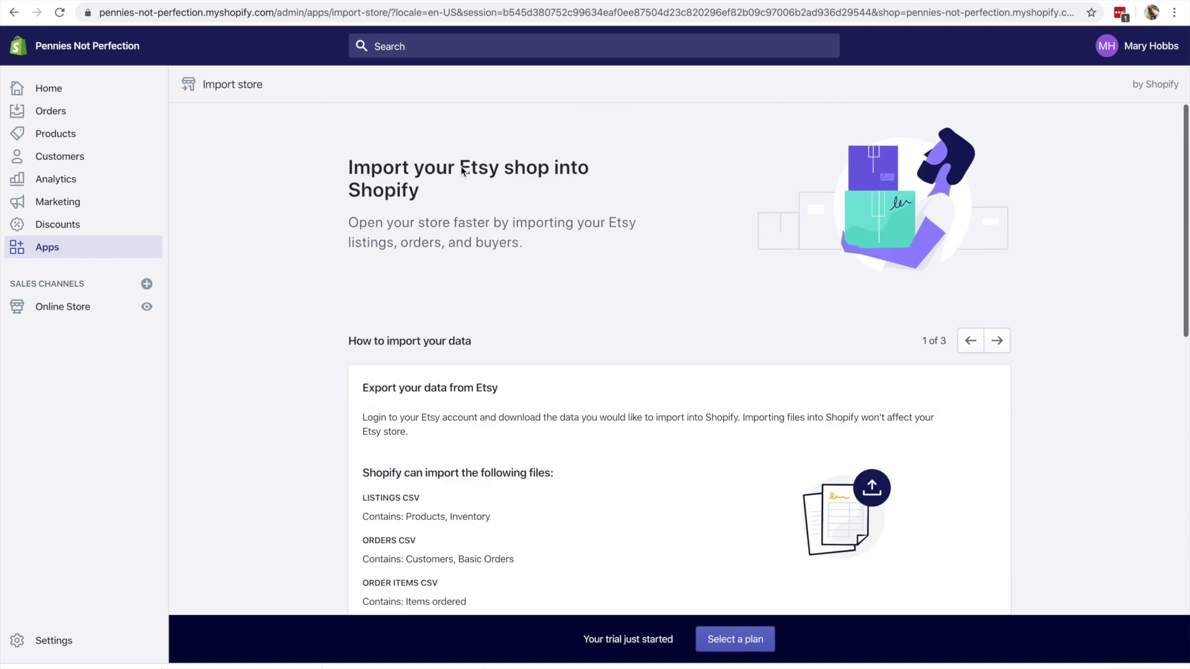
- Upload EtsyListingsDownload.csv as the Etsy listings file
scroll(526, 273, "down", 8)
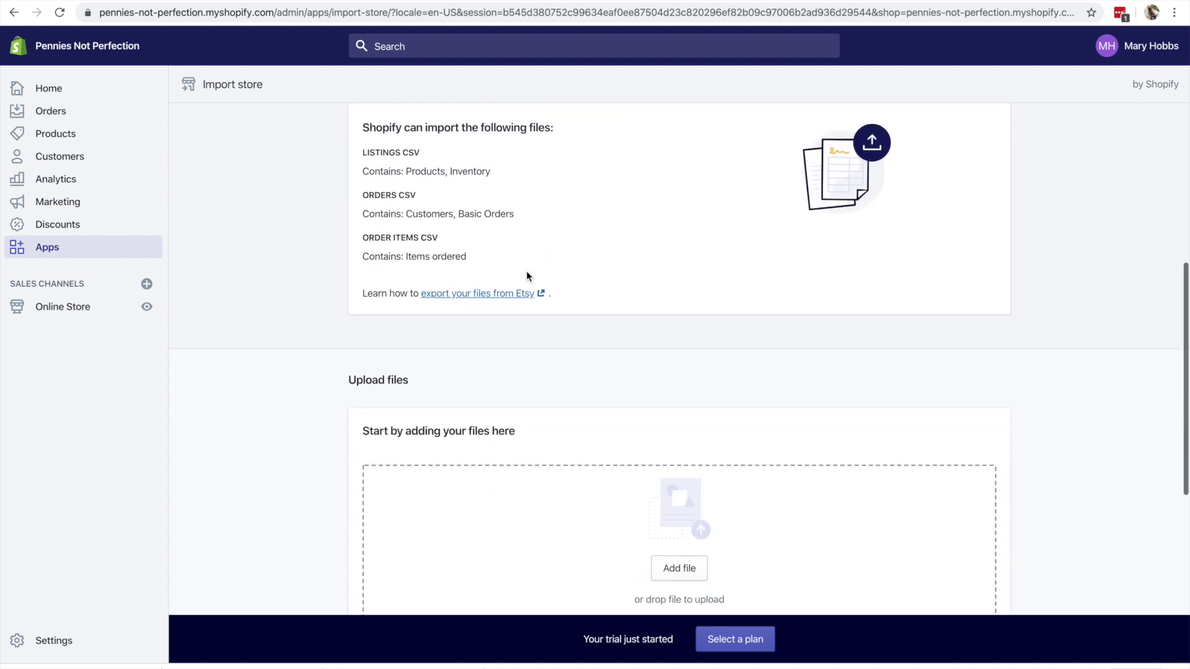
left_click(686, 422)
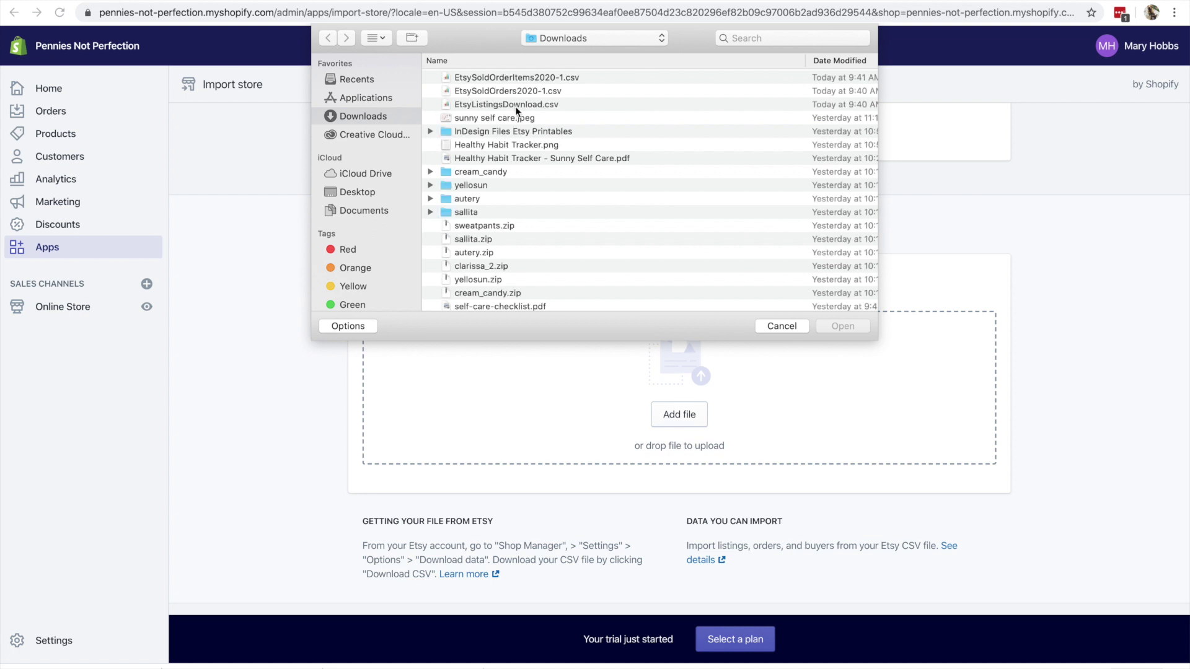
double_click(516, 106)
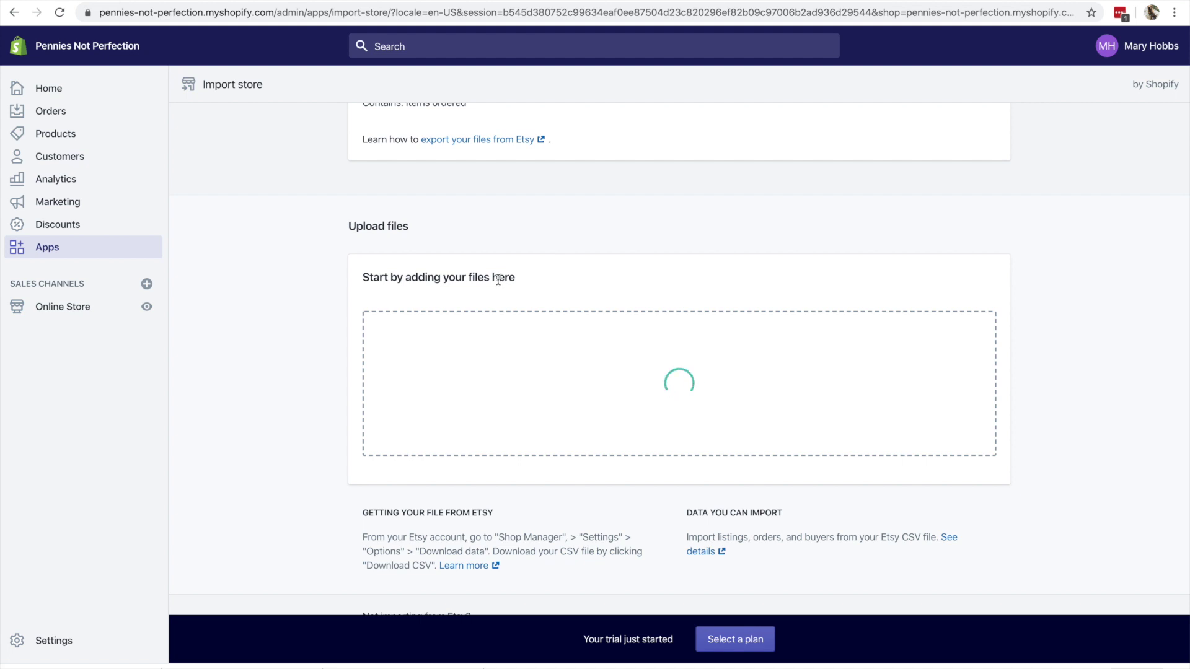
- Add EtsySoldOrders2020-1.csv and EtsySoldOrderItems2020-1.csv to the Orders and Order Items CSV slots
scroll(496, 279, "down", 2)
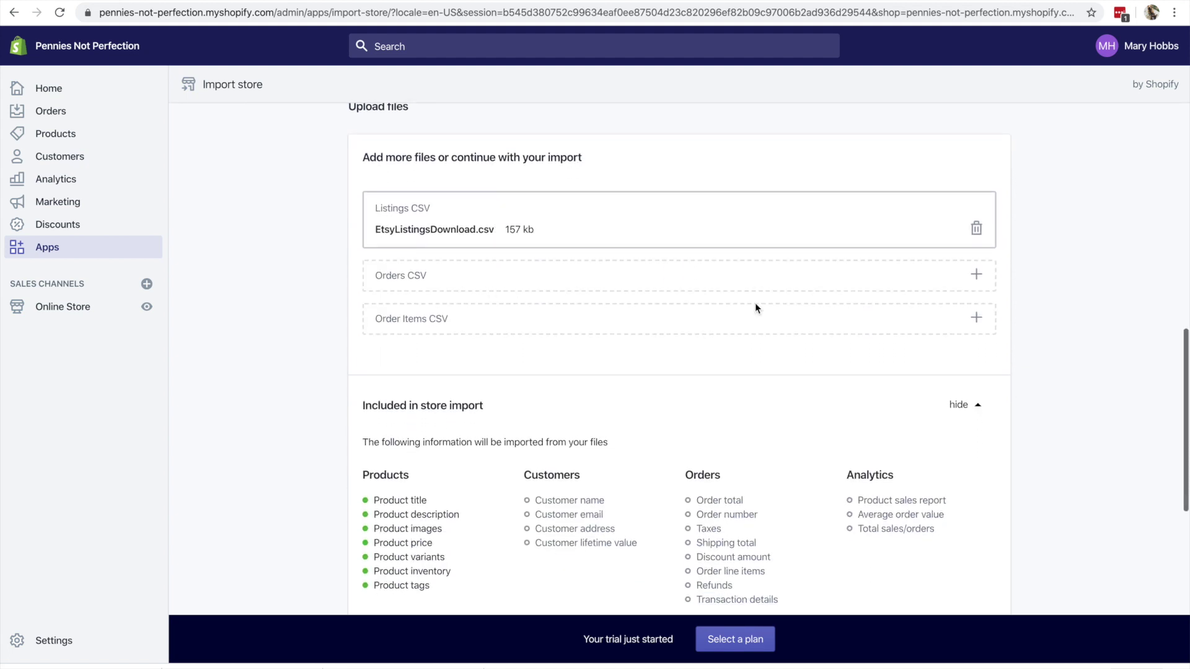
left_click(978, 276)
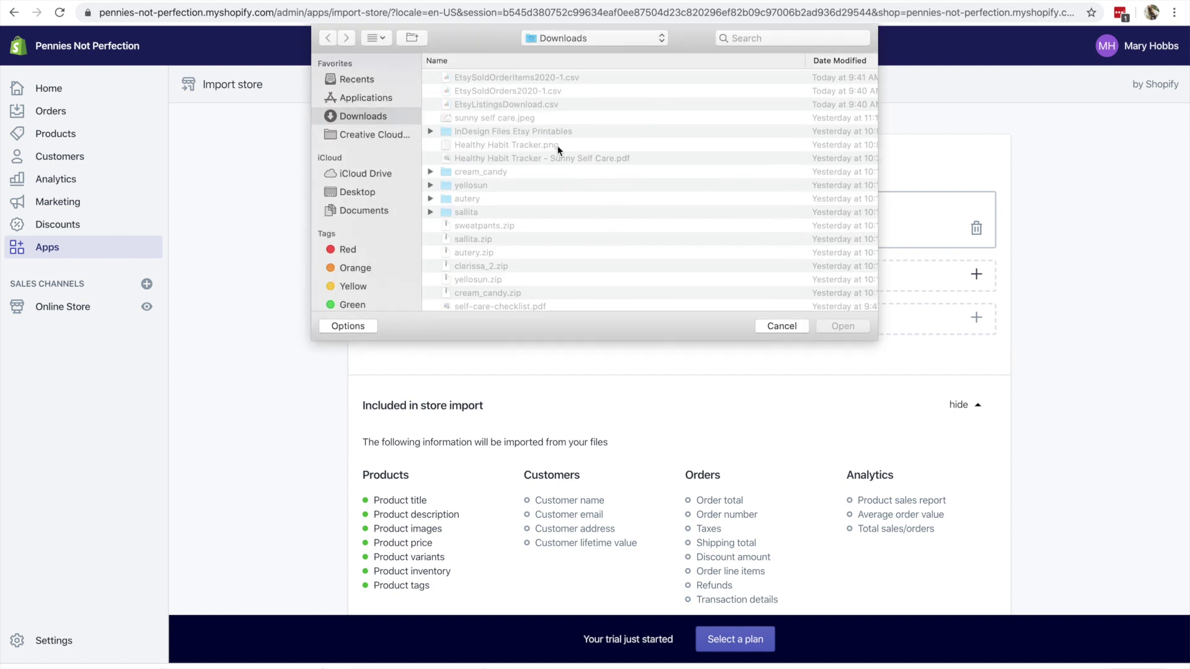
left_click(494, 91)
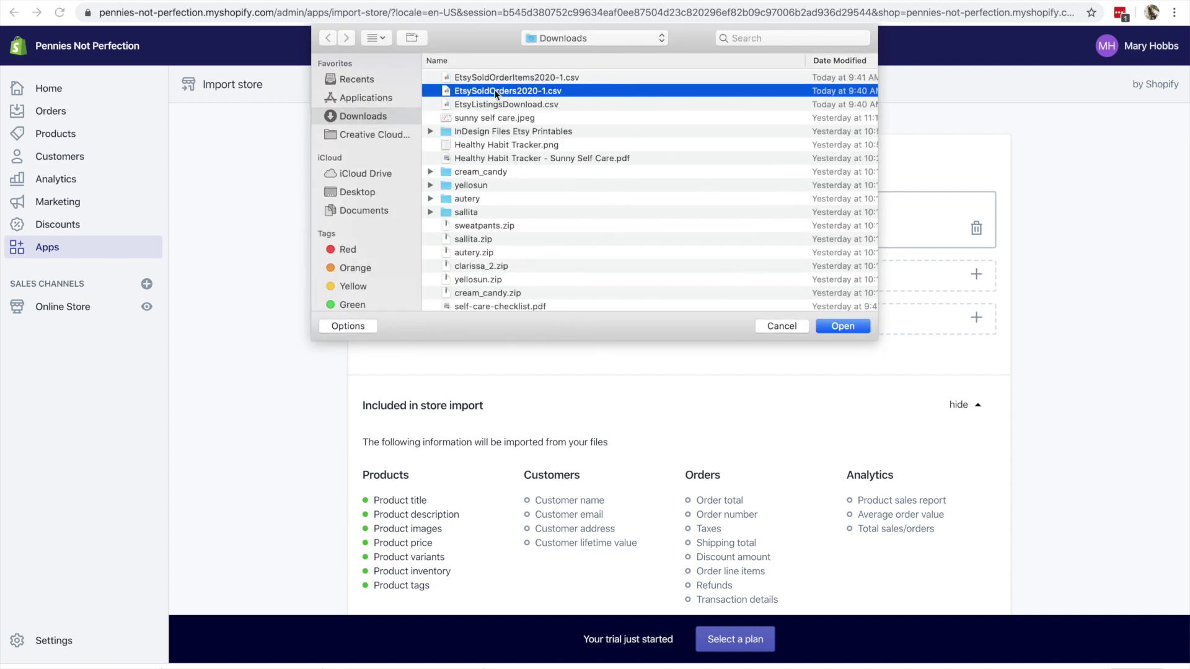
key("Return")
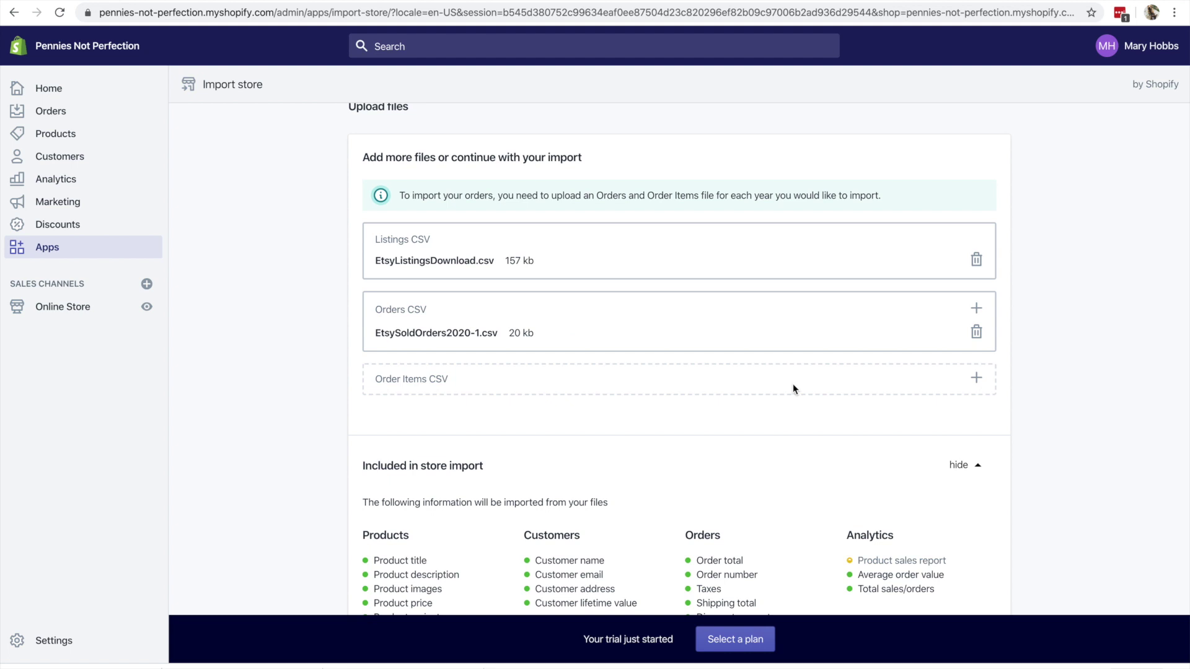
left_click(977, 378)
left_click(487, 76)
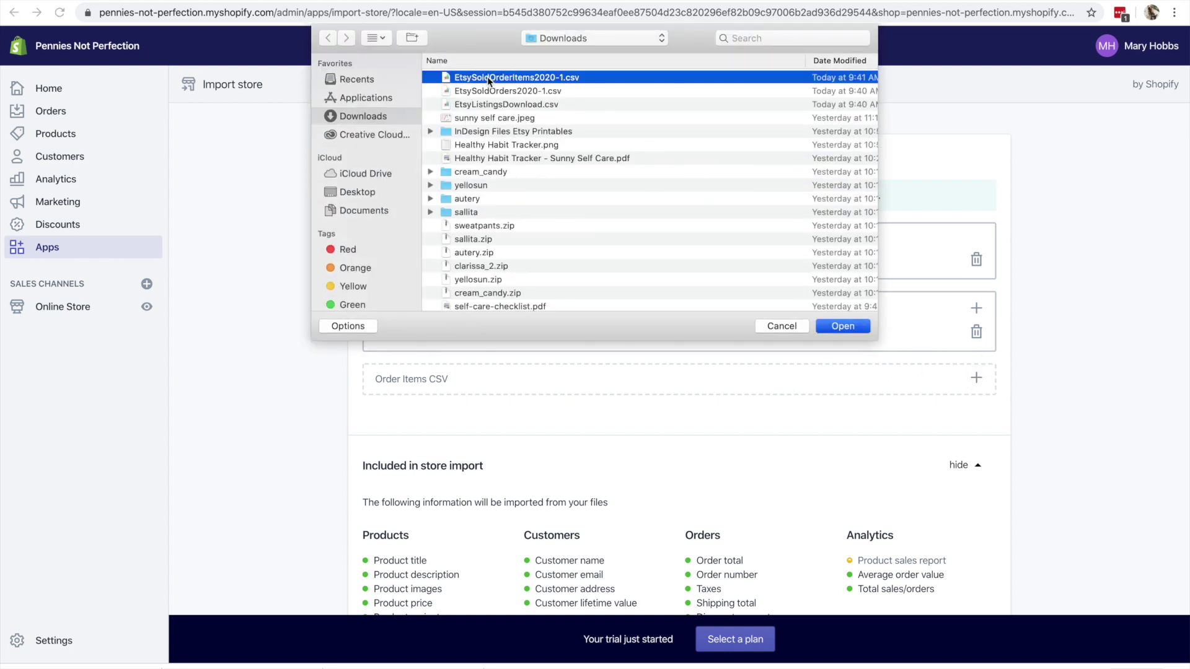
double_click(487, 76)
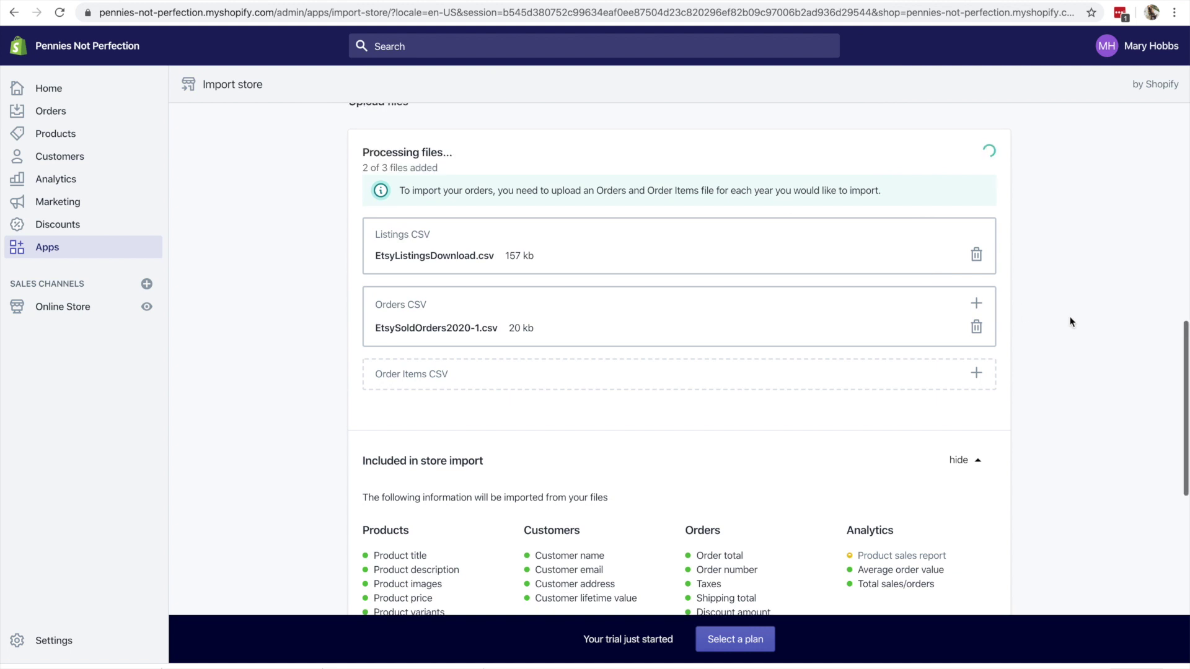
scroll(1067, 316, "down", 1)
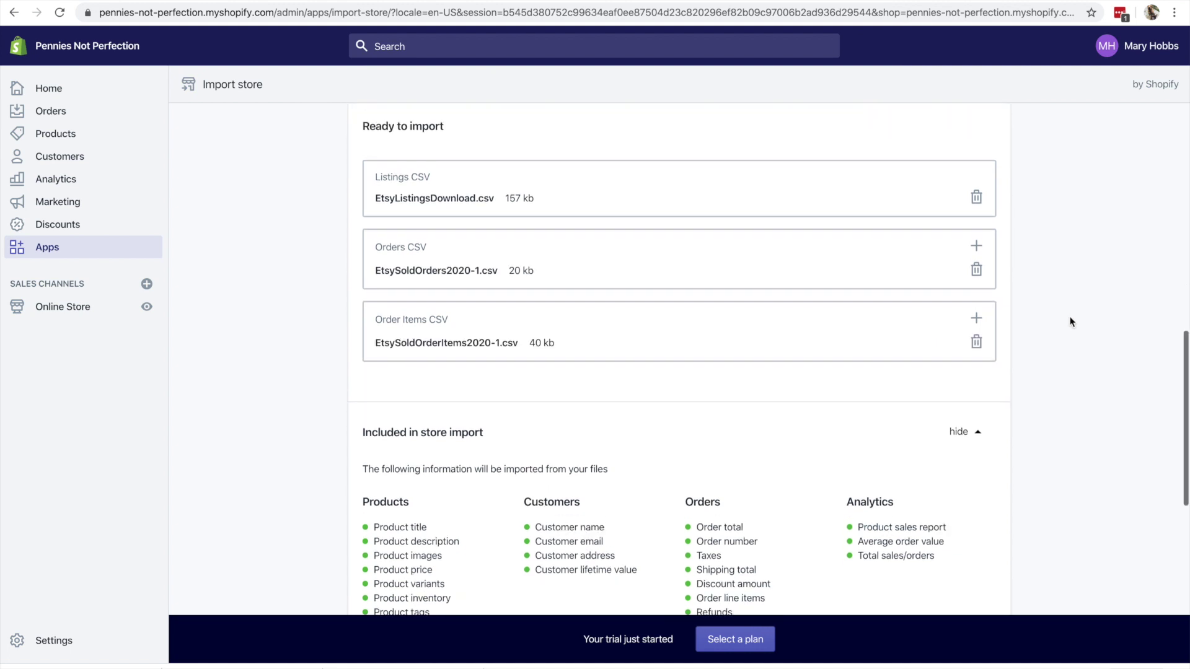
scroll(1064, 315, "up", 3)
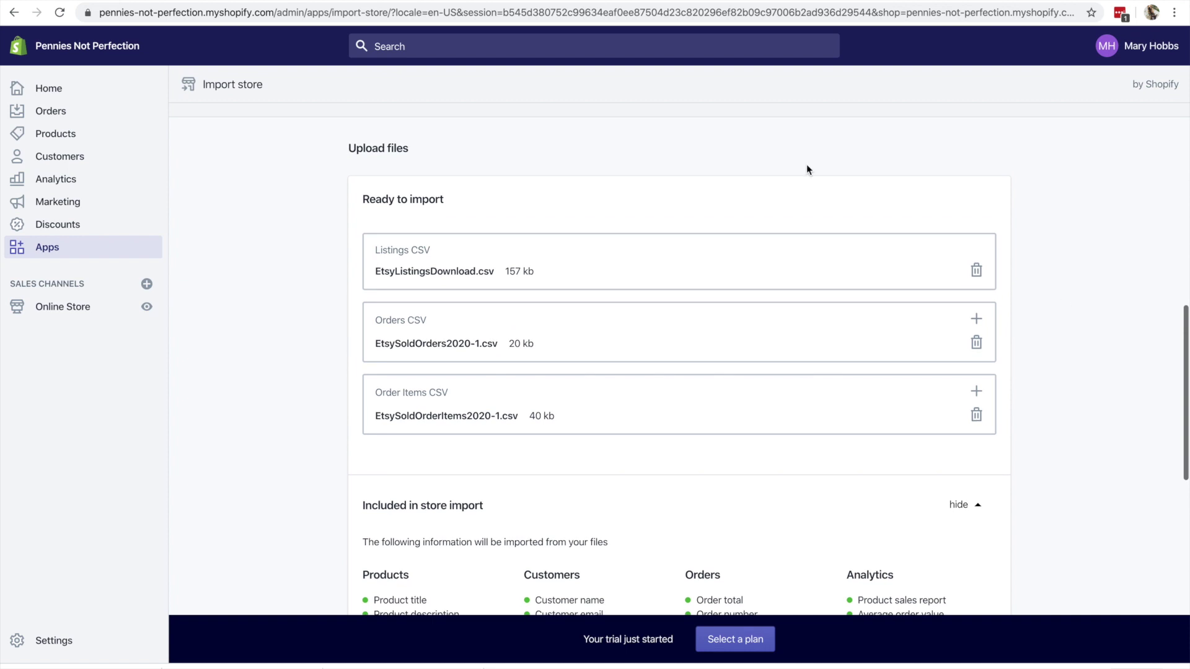
scroll(704, 350, "down", 5)
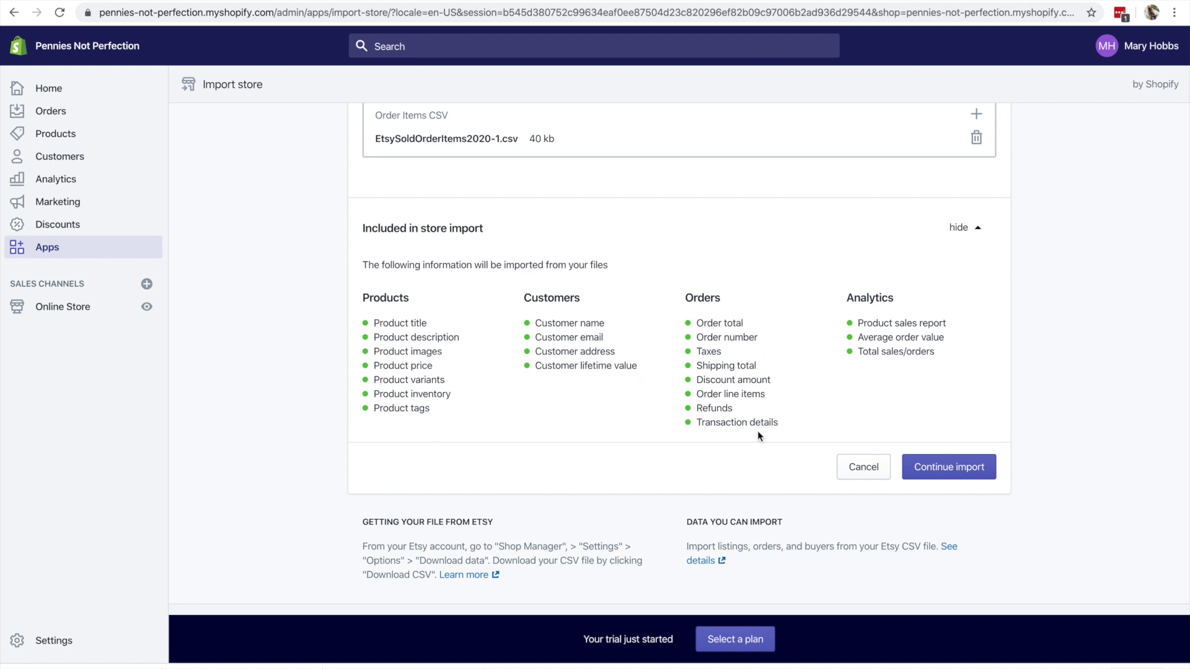
- Continue the import so Shopify reads the three files, keeping Customers, Orders, Products and Include inventory checked
left_click(977, 471)
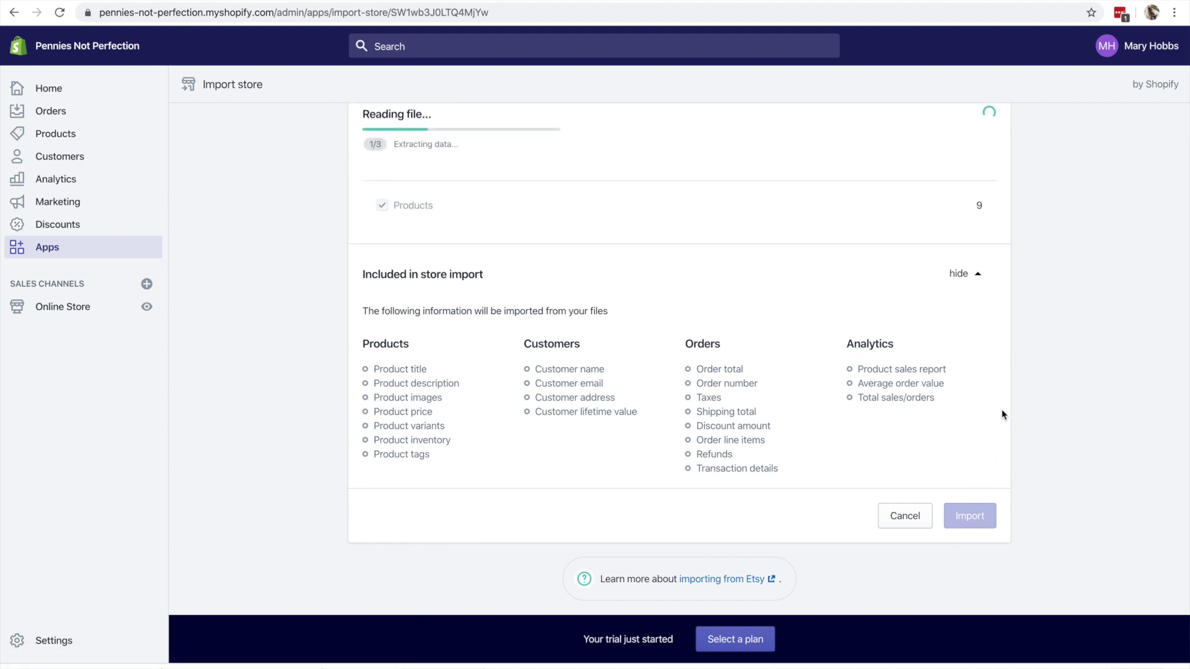
scroll(1005, 411, "up", 1)
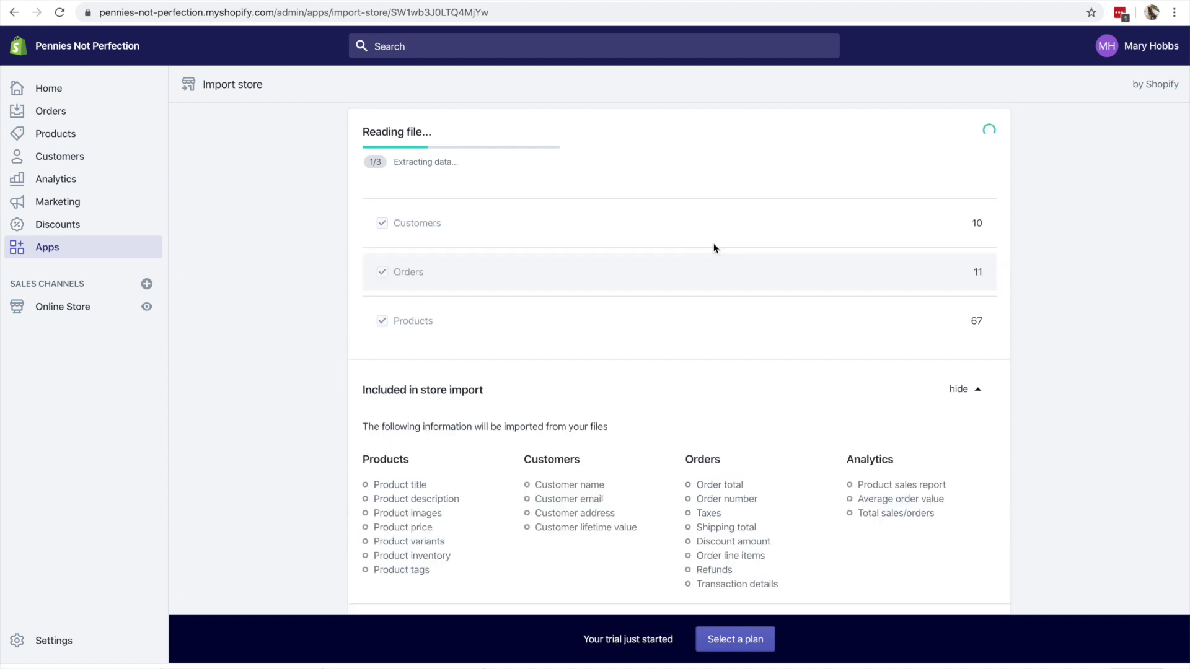
scroll(1091, 251, "down", 1)
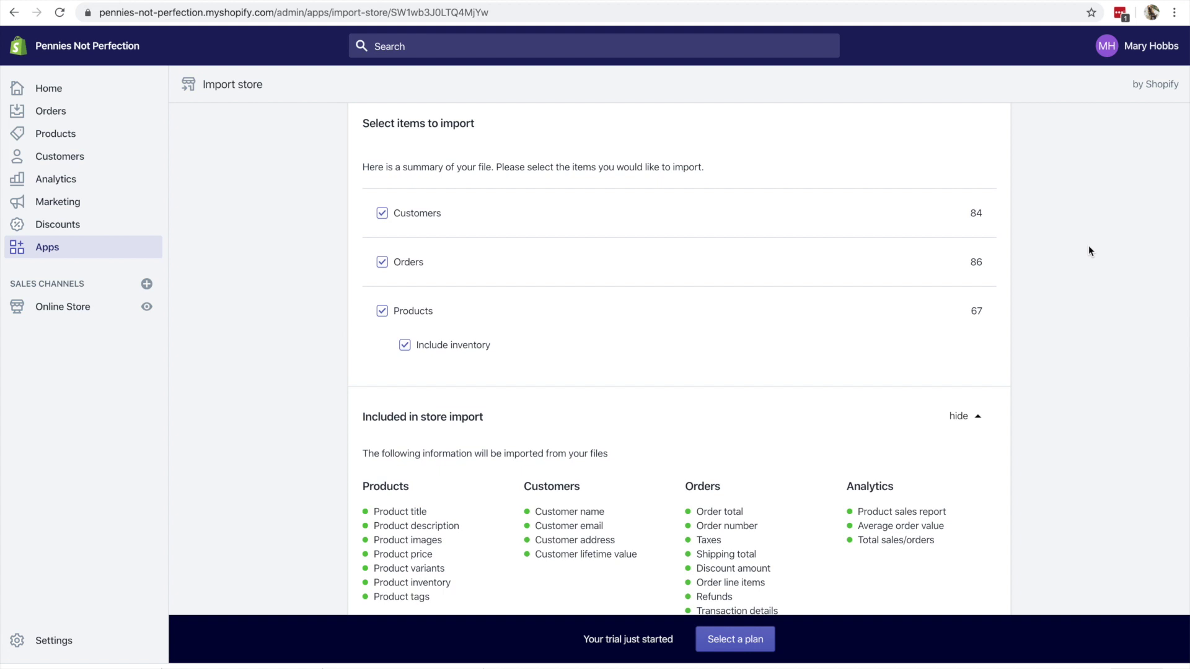
scroll(1090, 251, "down", 2)
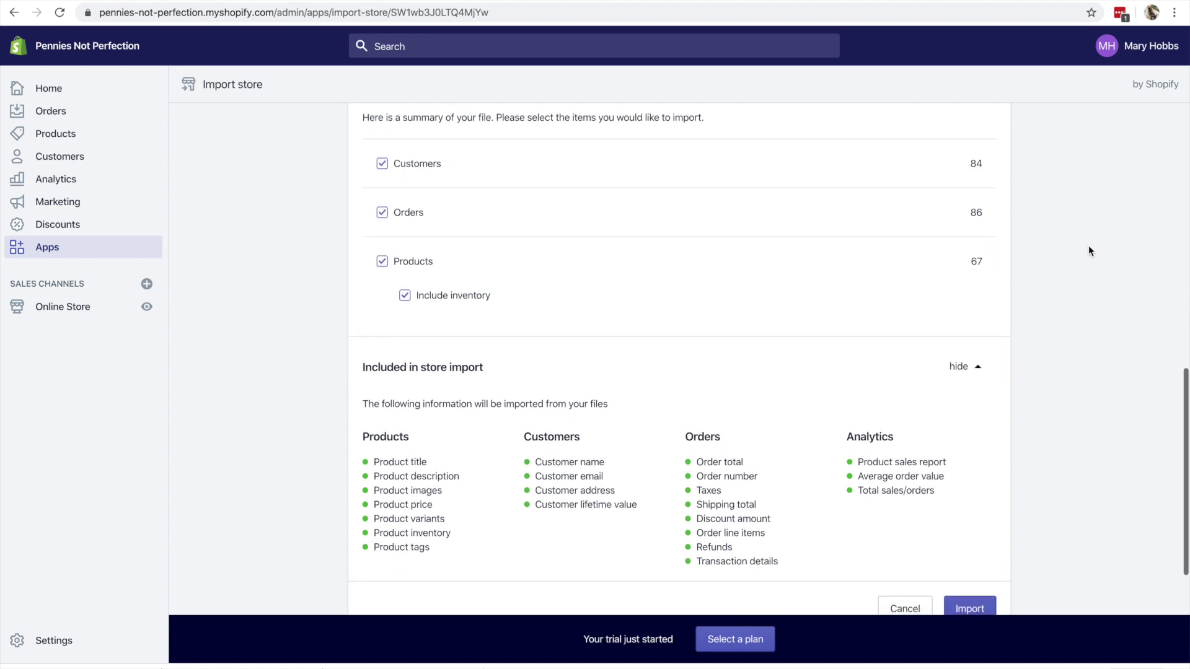
scroll(981, 279, "down", 3)
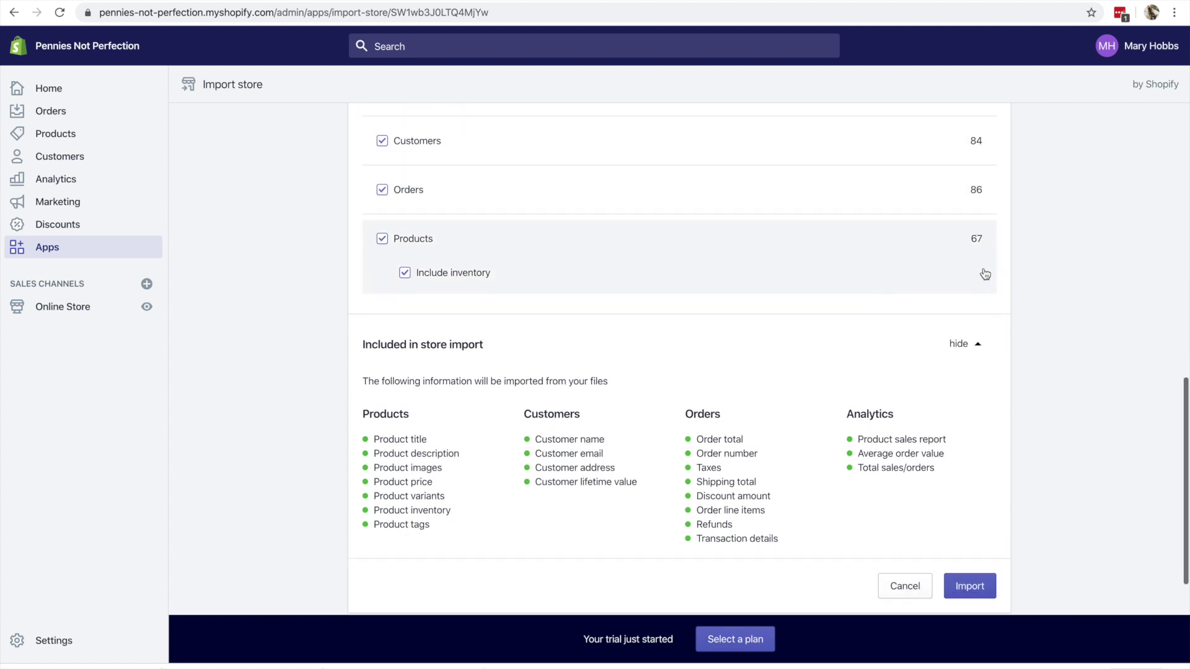
- Start the import and follow progress as the 84 customers and Etsy products are created
left_click(980, 515)
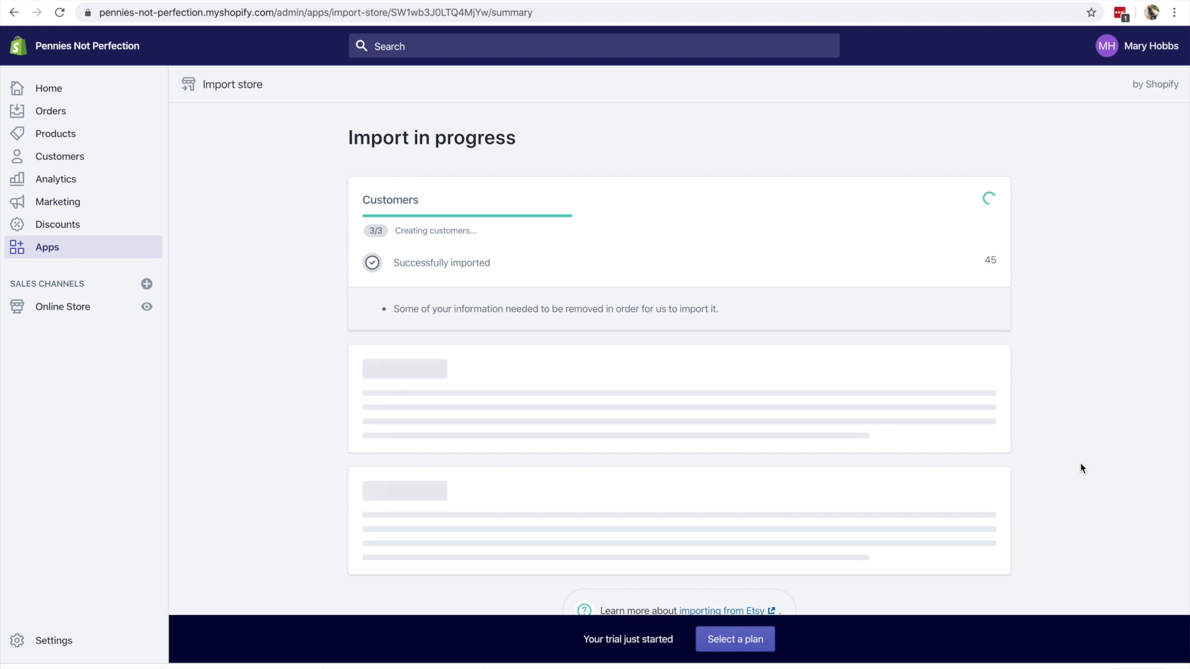
scroll(1081, 469, "down", 1)
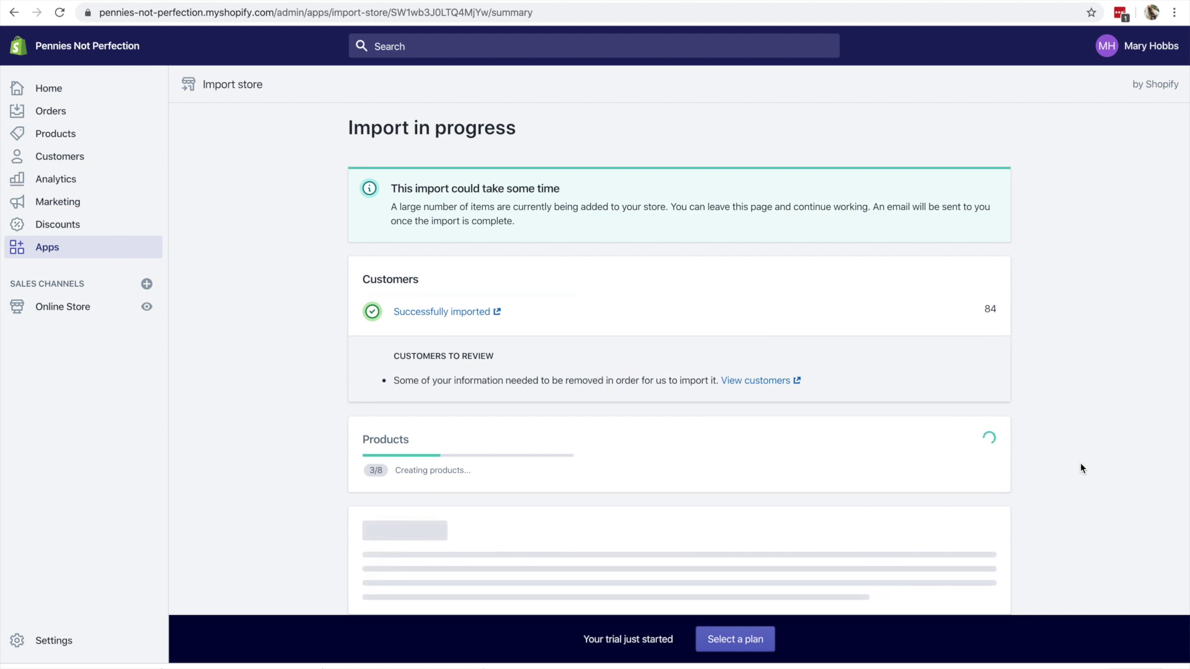
scroll(1080, 464, "down", 2)
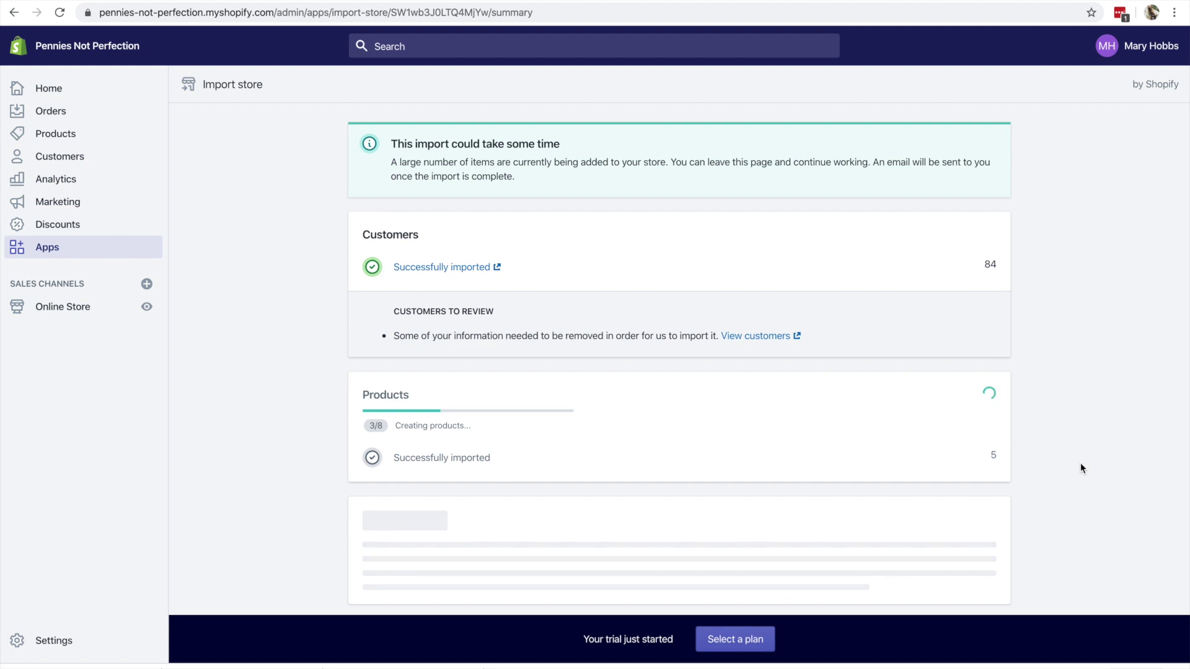
scroll(1080, 468, "down", 3)
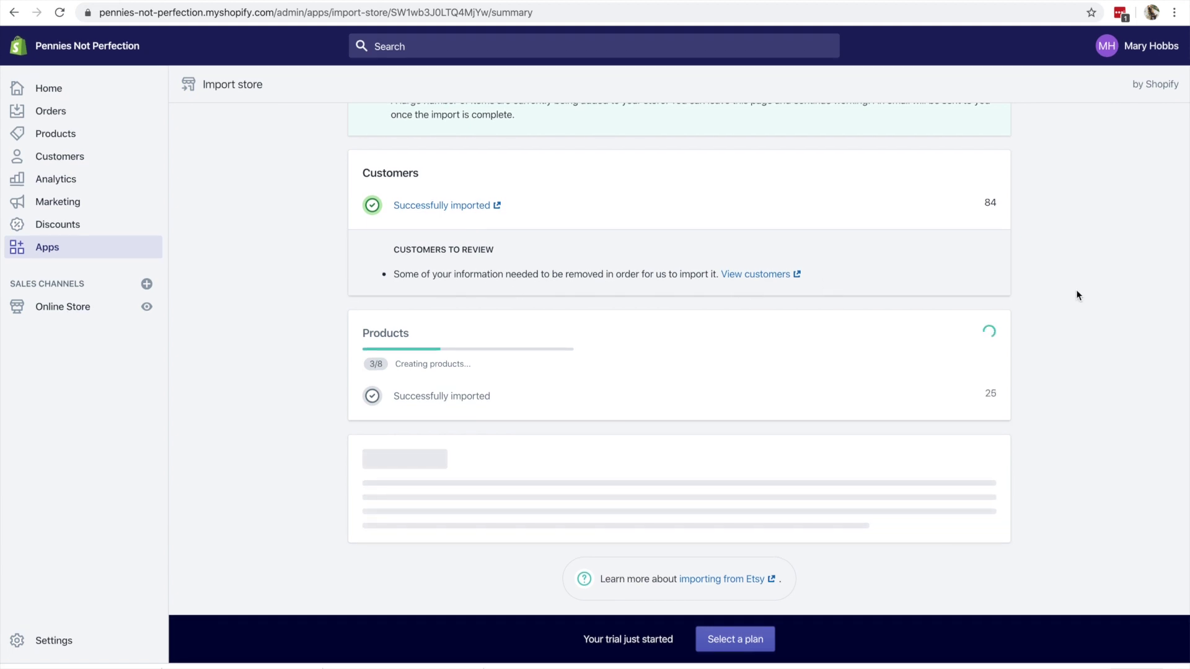
scroll(1077, 295, "up", 3)
scroll(1077, 295, "down", 3)
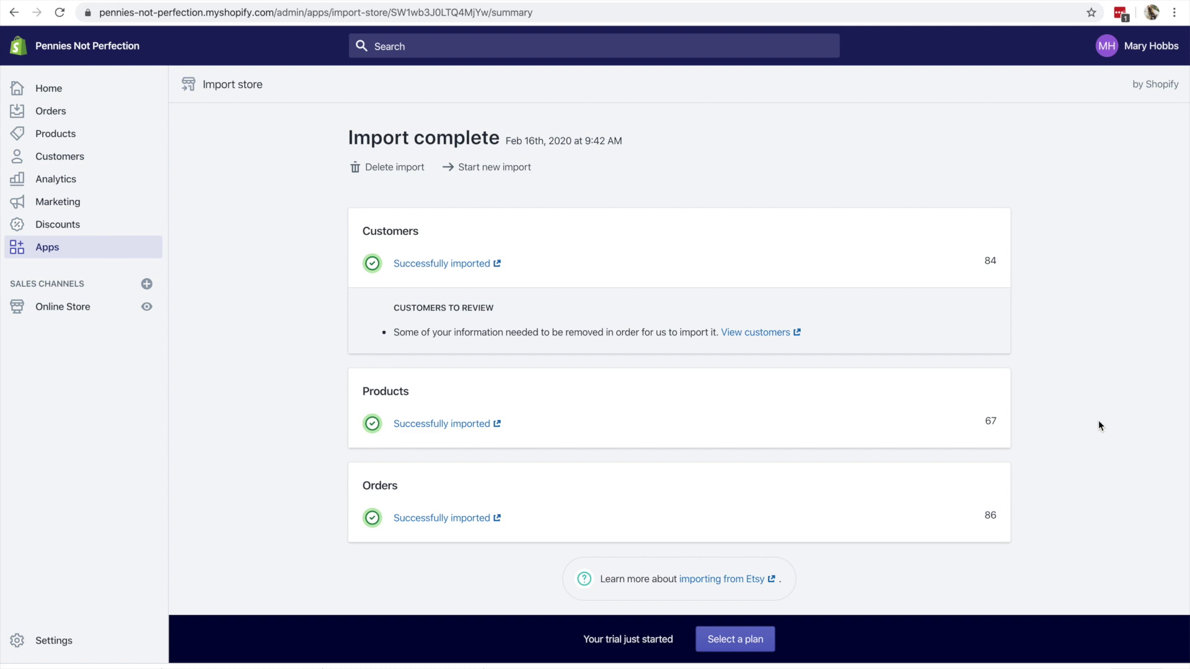
- Review the Import complete summary: 86 orders, 67 products and 84 customers imported
scroll(1098, 421, "down", 1)
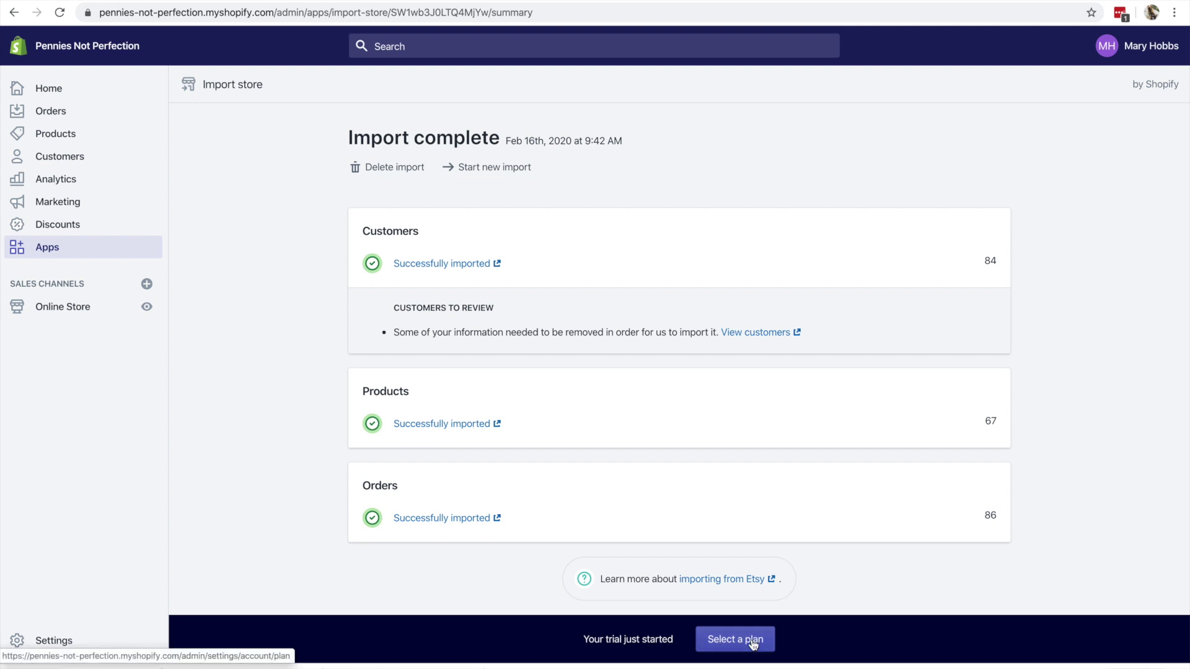
- Compare the three plans on the Pick a plan page and choose the $29 Basic Shopify plan
left_click(753, 645)
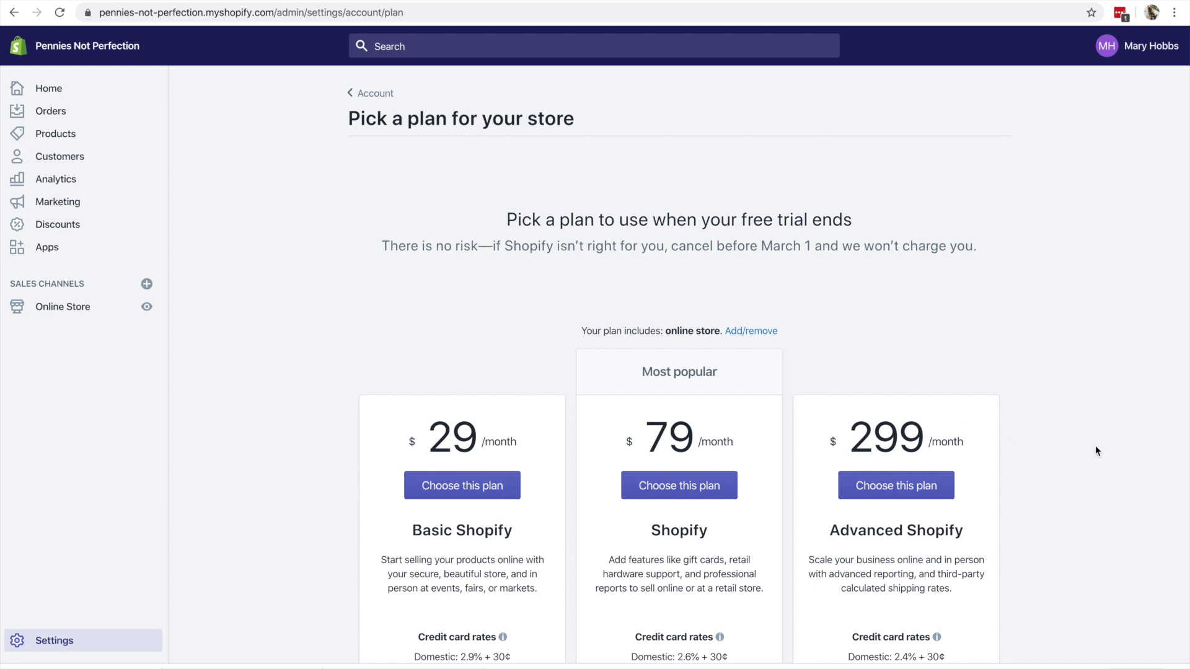
scroll(1095, 445, "down", 3)
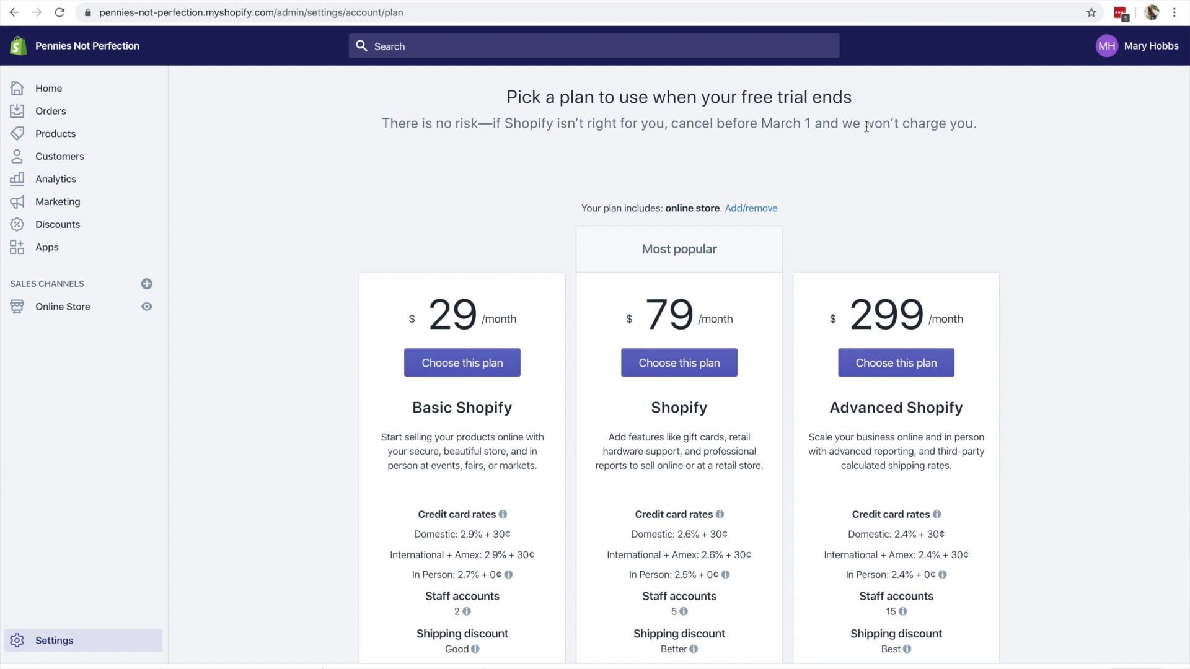
scroll(1023, 222, "down", 5)
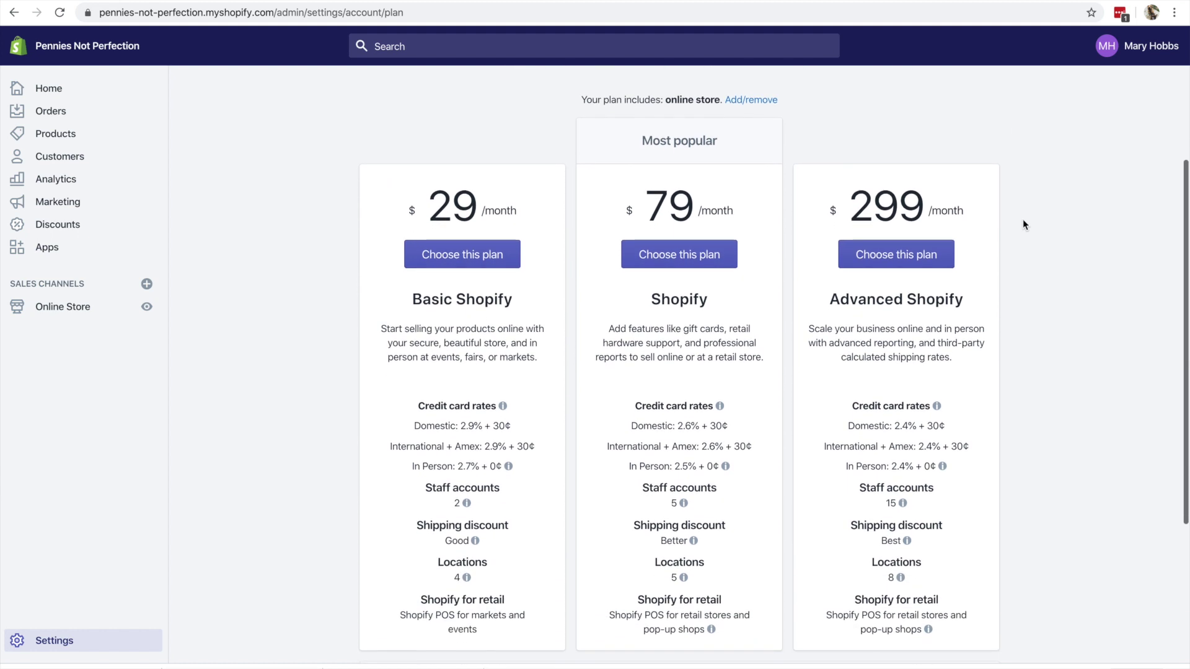
scroll(1023, 225, "up", 1)
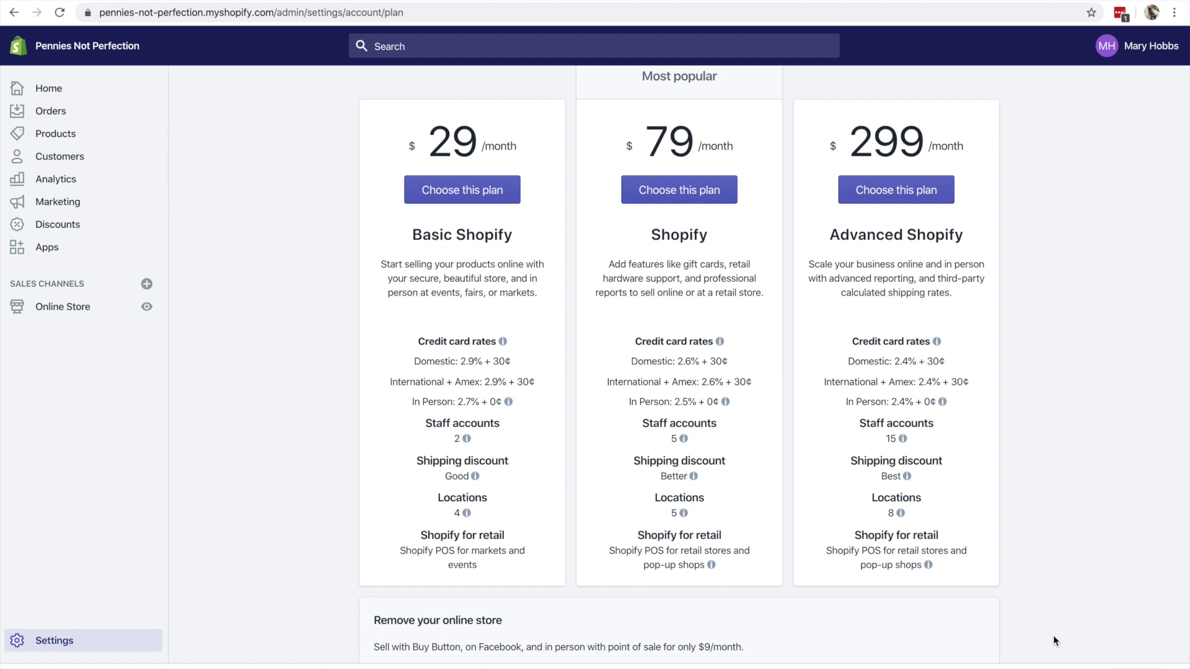
scroll(1053, 637, "down", 3)
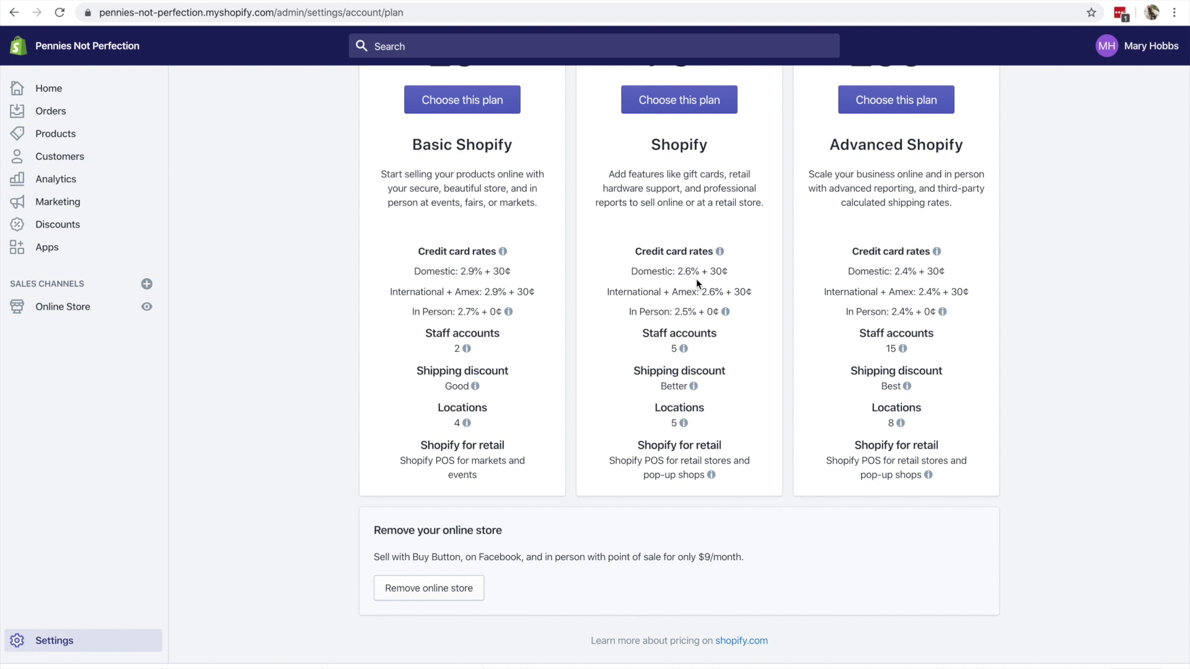
scroll(1039, 454, "down", 3)
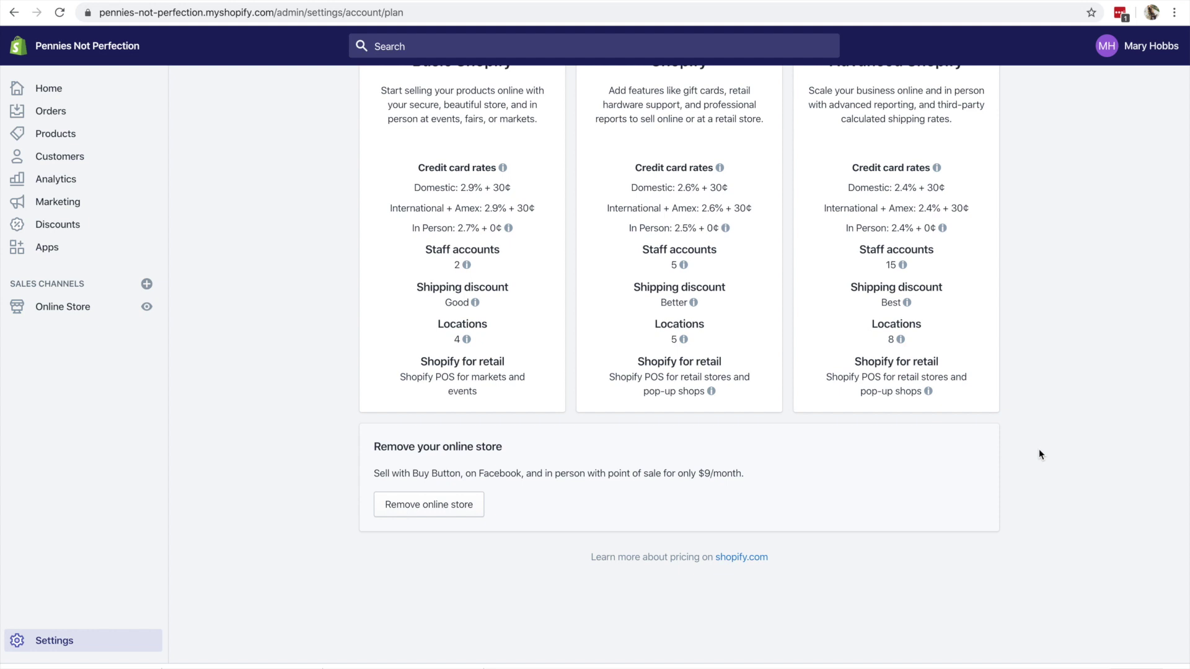
scroll(1040, 454, "up", 6)
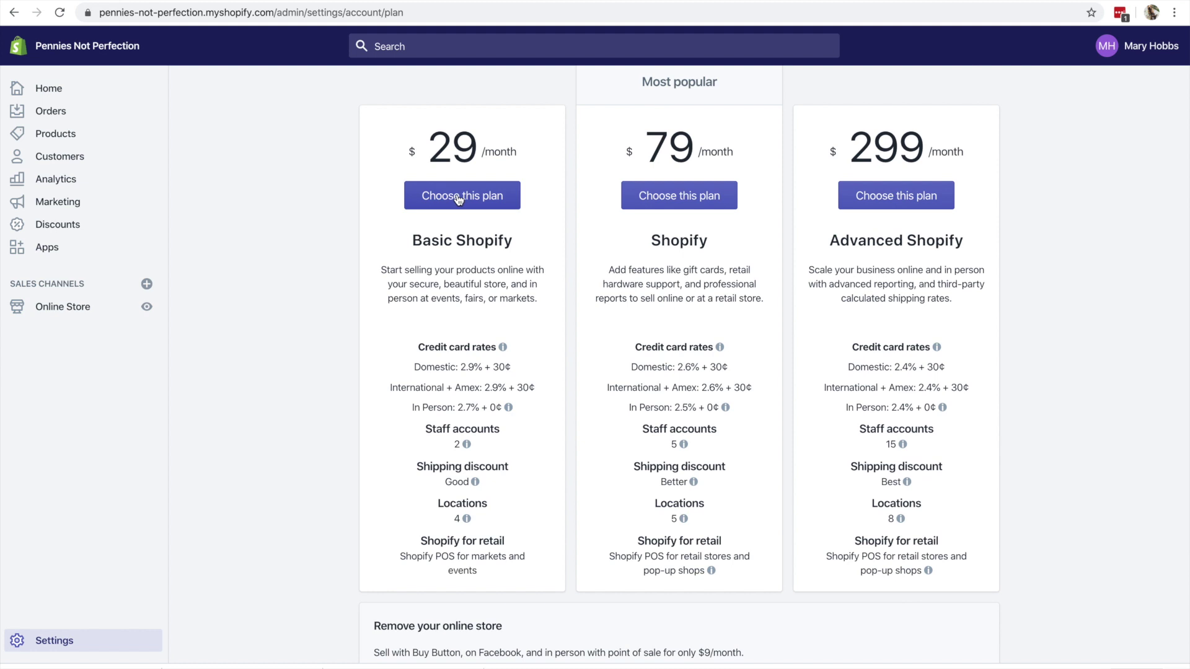
left_click(460, 195)
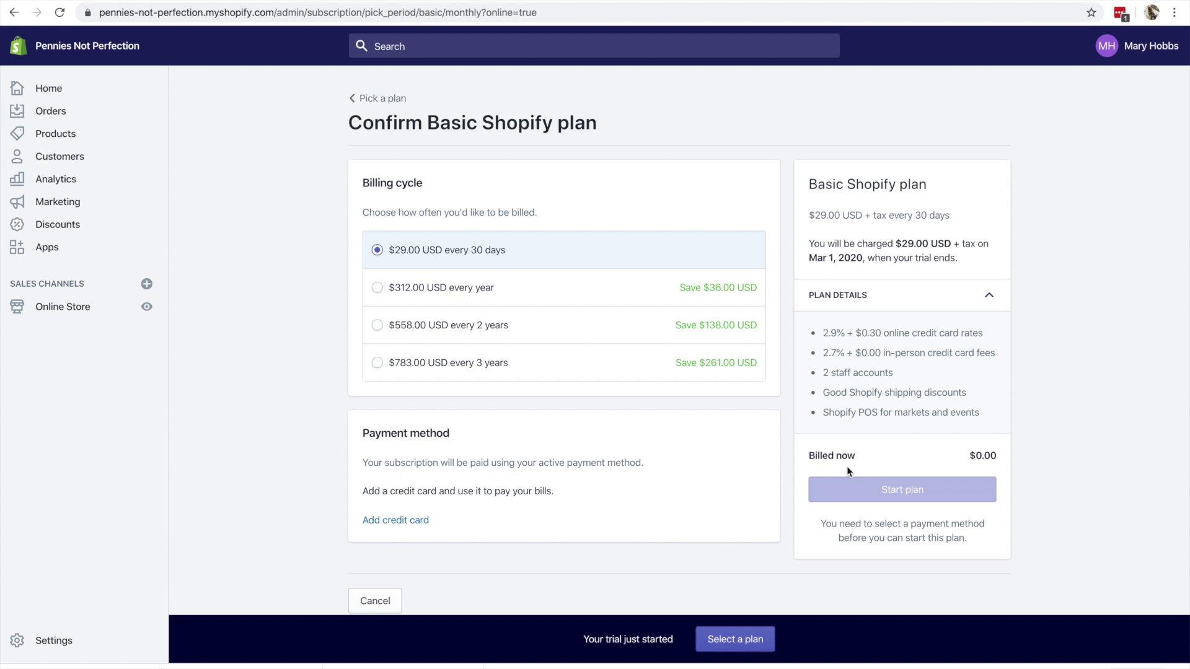
- Add a credit card and start the Basic Shopify plan at $29 every 30 days
scroll(750, 356, "down", 1)
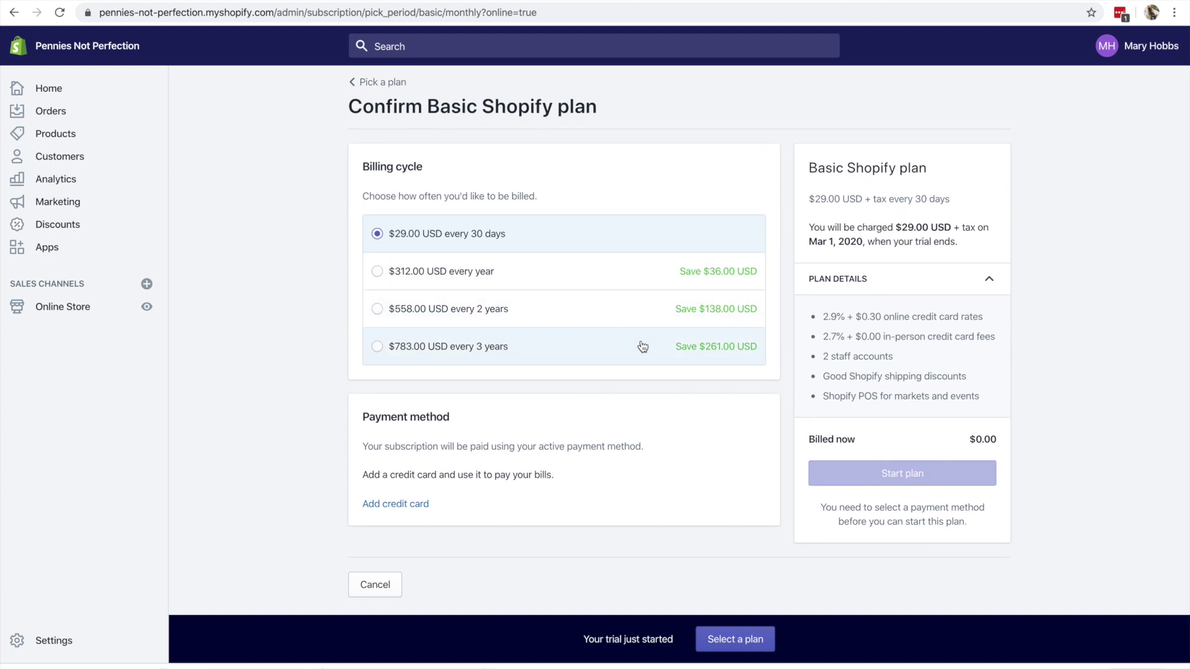
scroll(1041, 393, "down", 1)
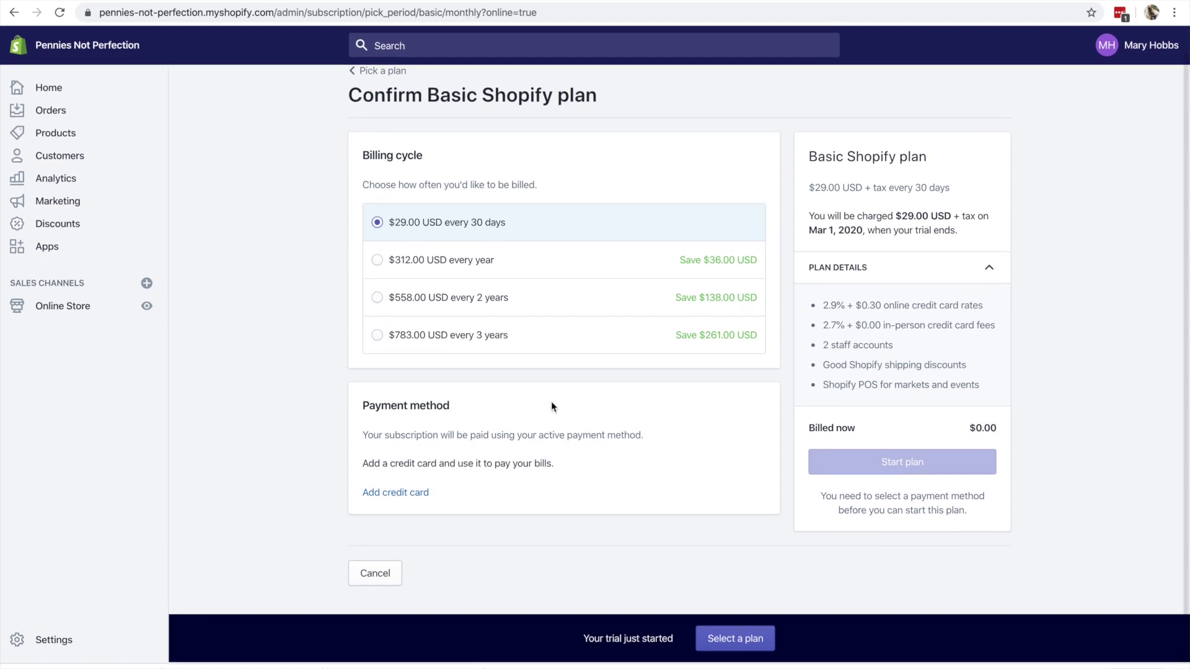
left_click(403, 493)
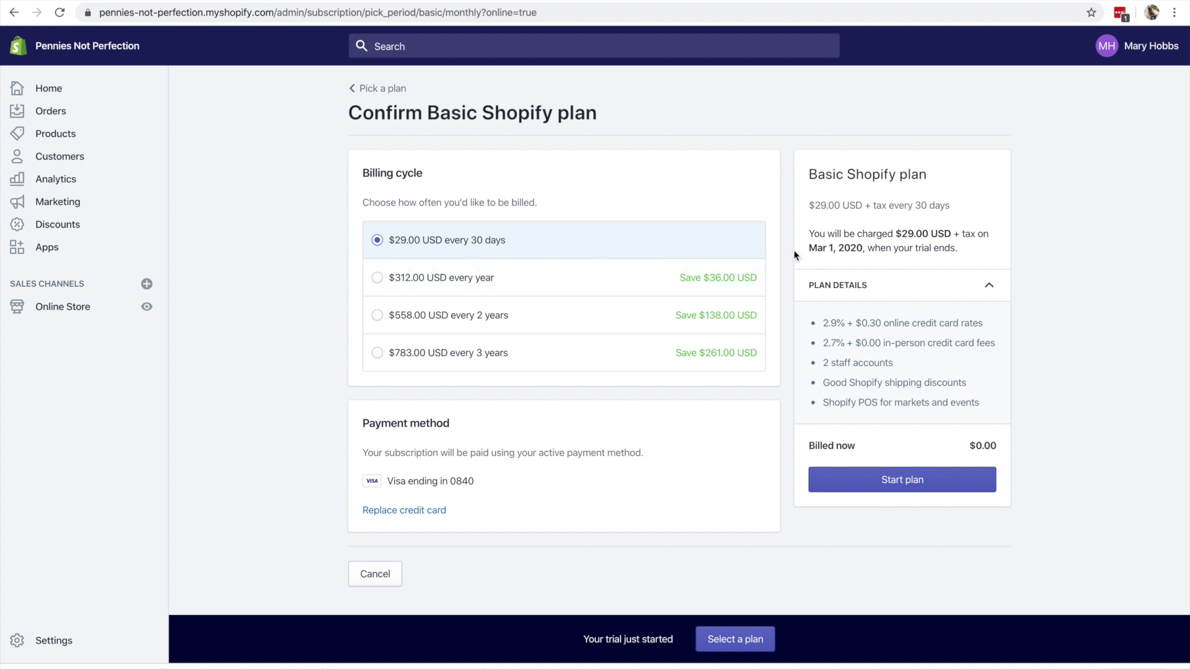
left_click_drag(978, 234, 953, 234)
left_click(1068, 288)
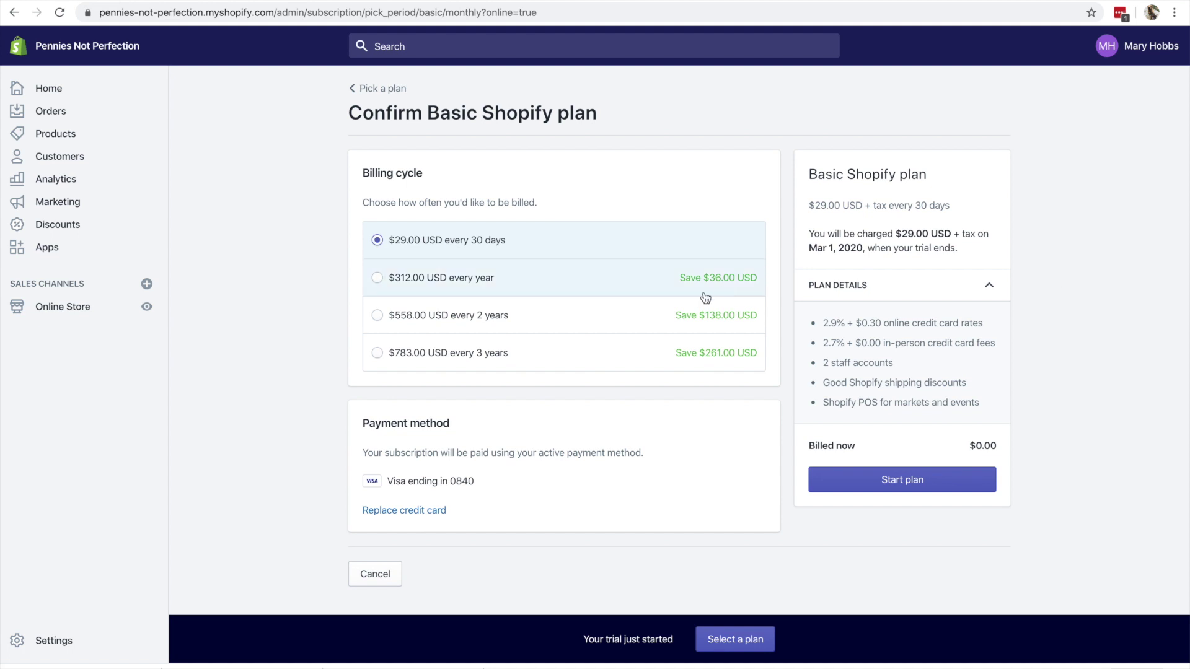
left_click(943, 486)
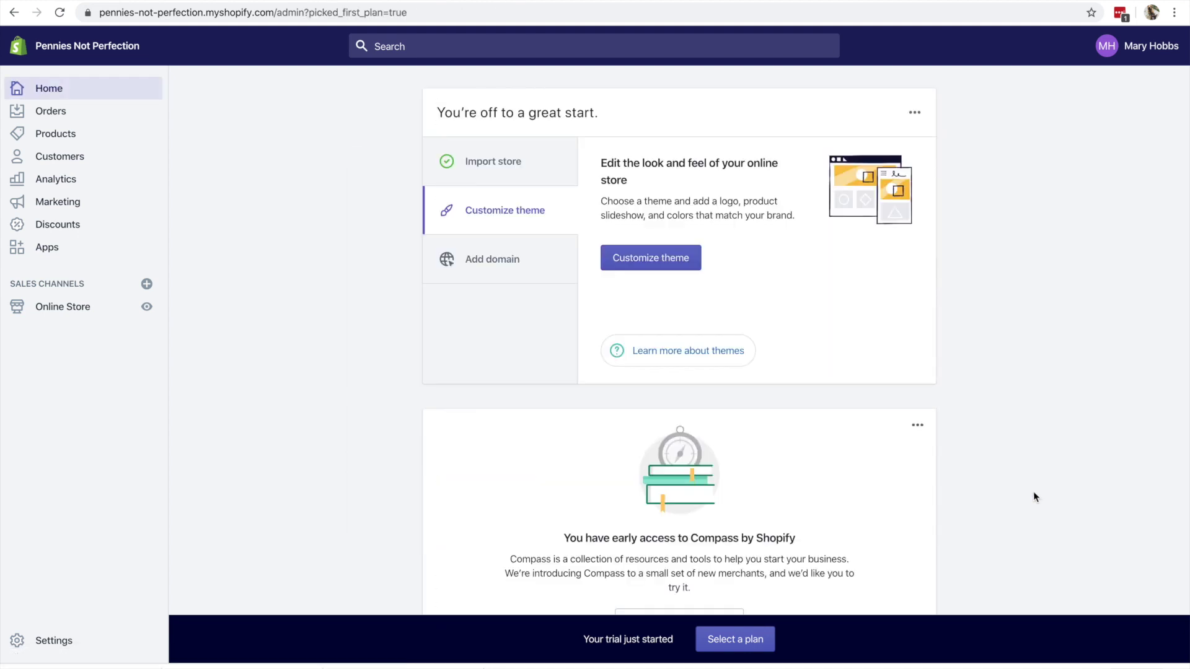
left_click(657, 258)
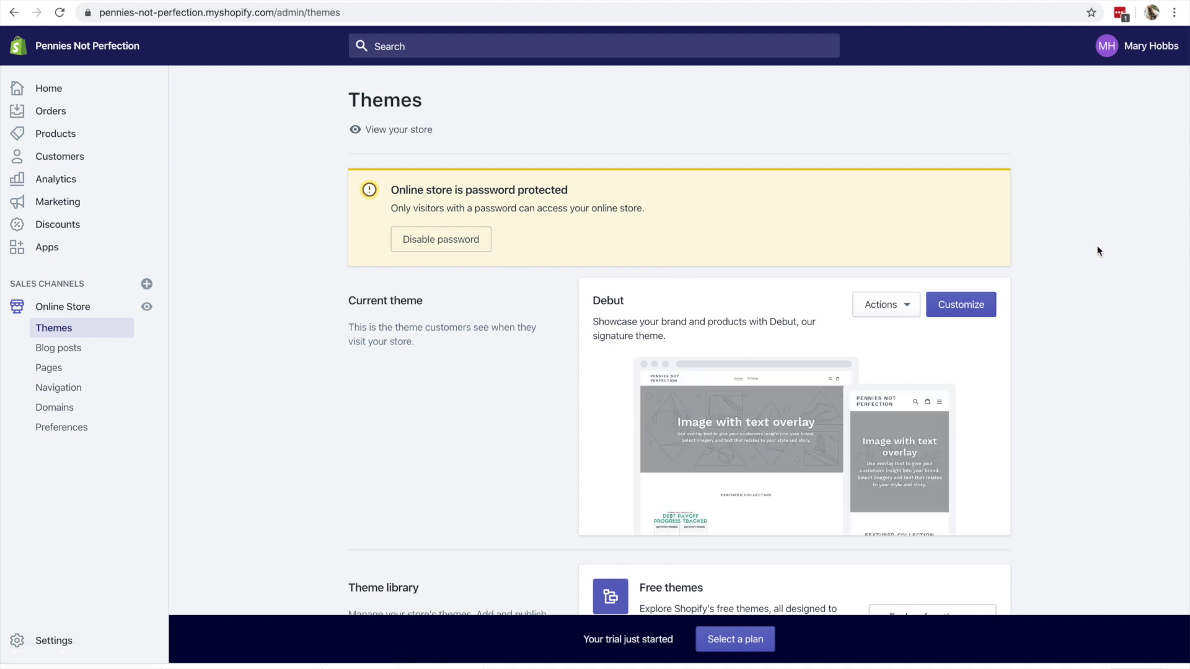
- Uncheck Enable password in Preferences and save, making the online store public
left_click(445, 238)
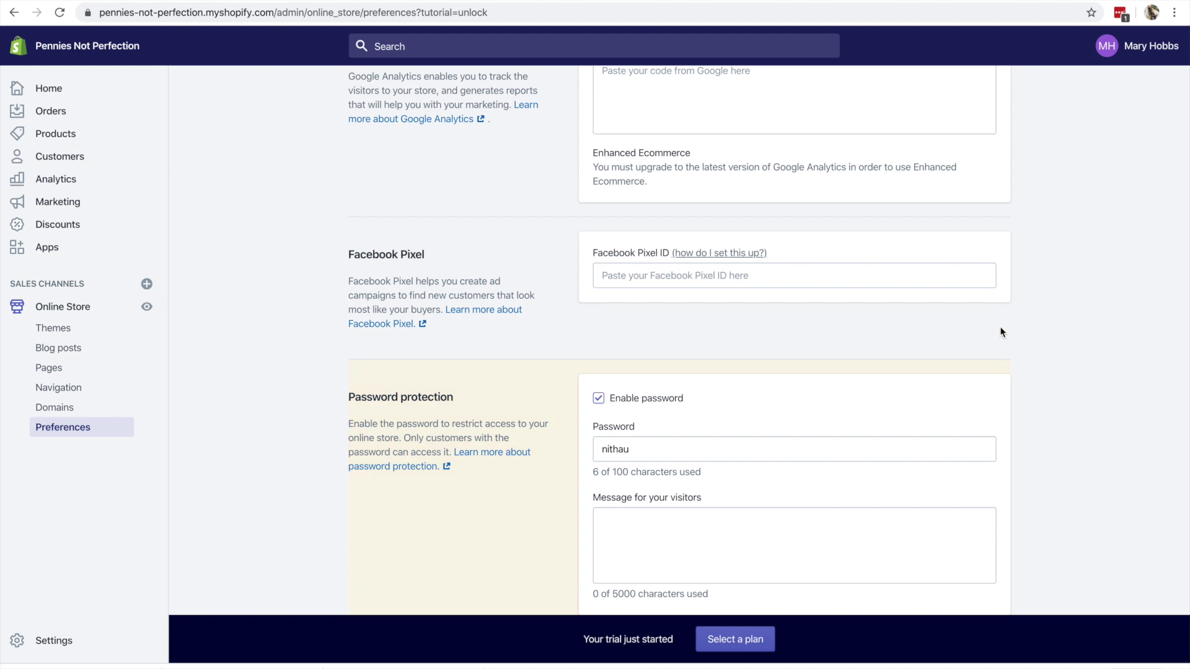
scroll(1002, 332, "down", 3)
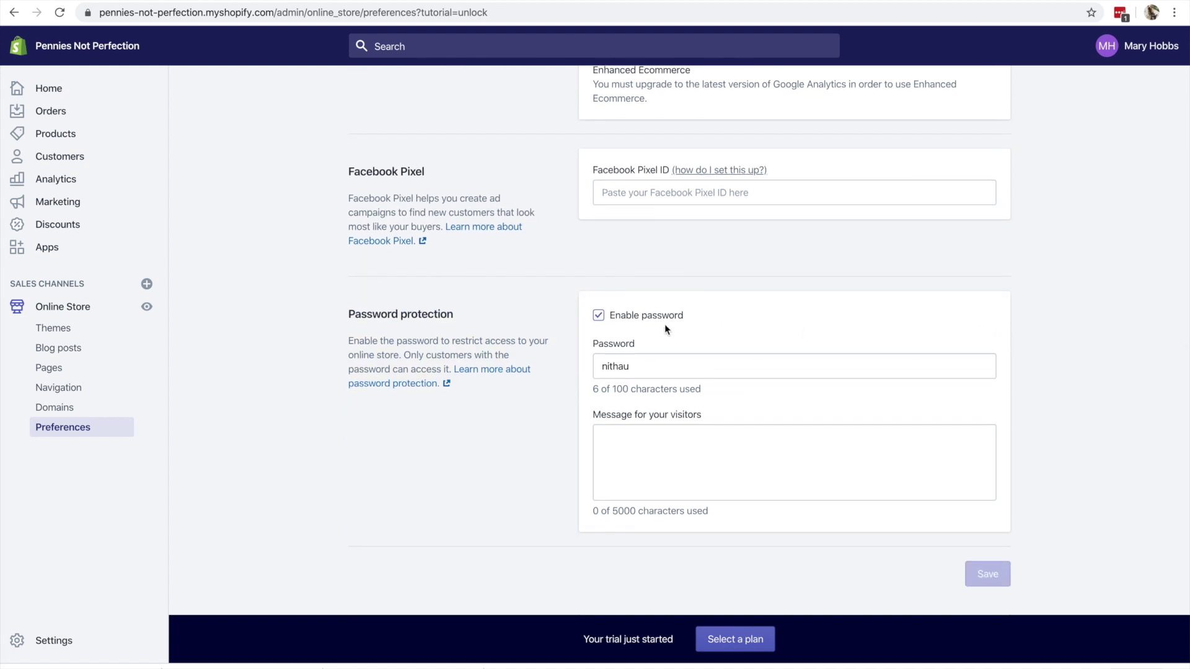
left_click(598, 315)
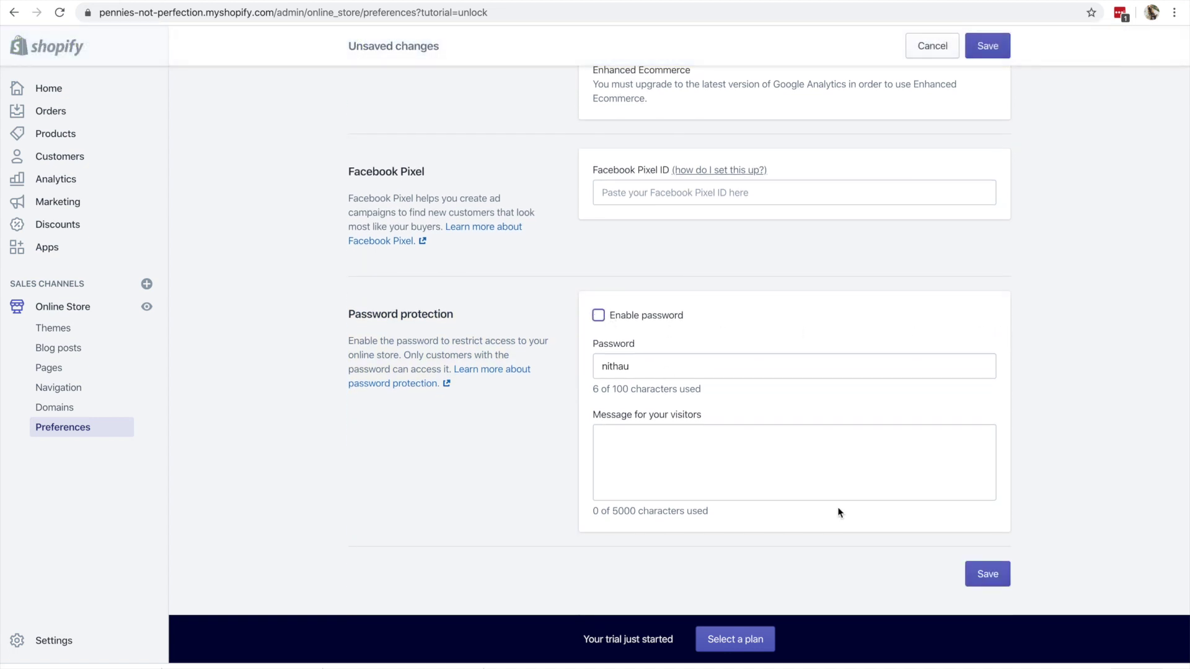
left_click(998, 576)
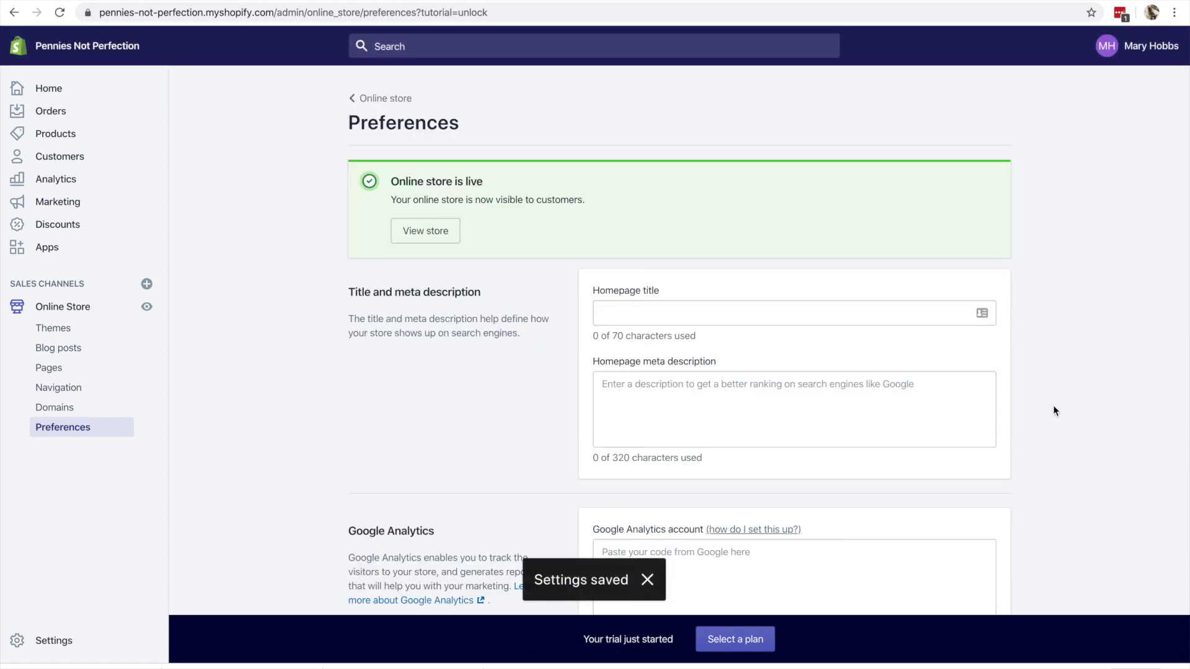
scroll(1053, 409, "down", 9)
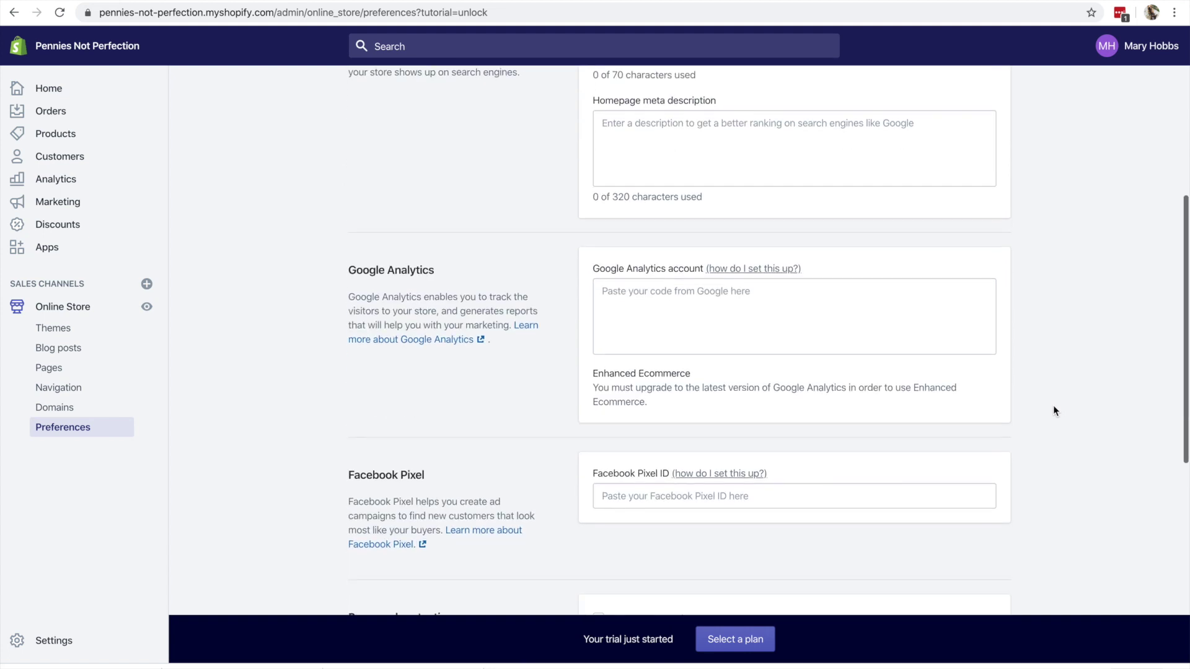
scroll(1053, 405, "up", 10)
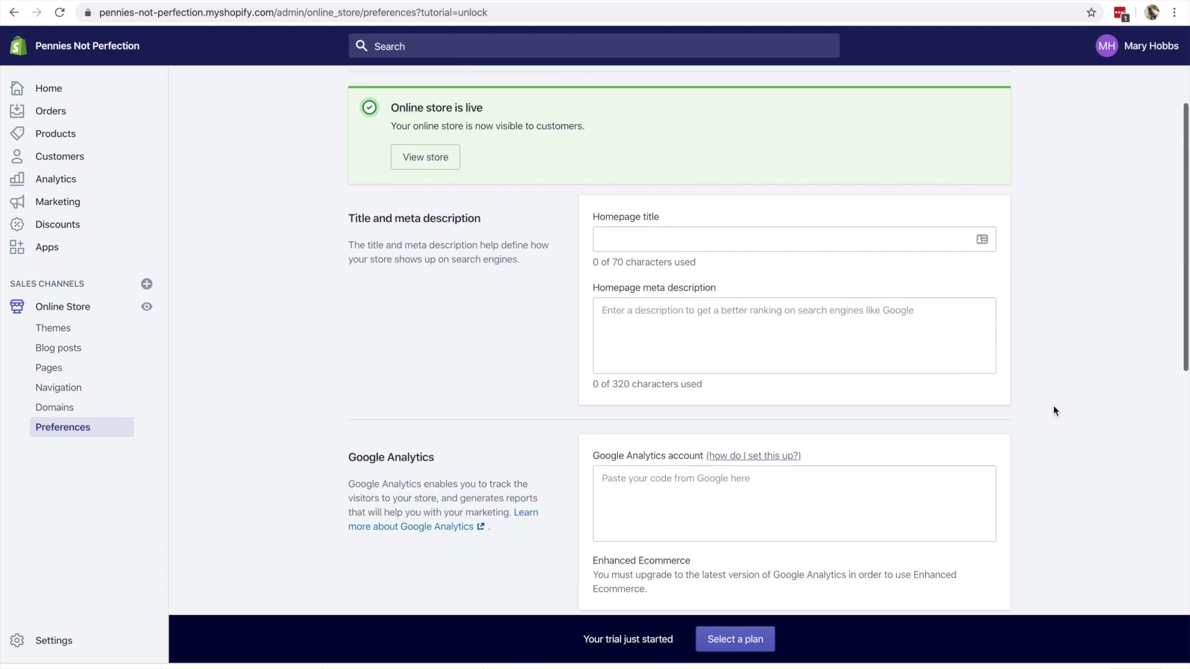
- Set the Homepage title to 'Debt Payoff & Budgeting Printables - Pennies Not Perfection'
scroll(461, 380, "down", 1)
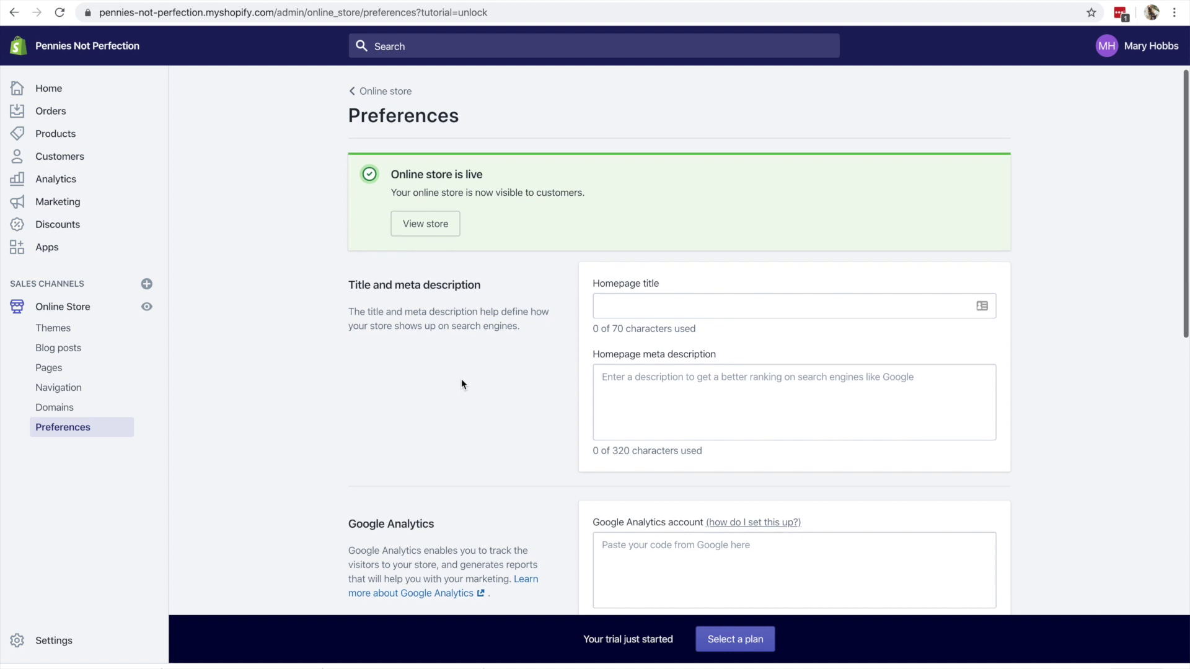
scroll(461, 384, "down", 1)
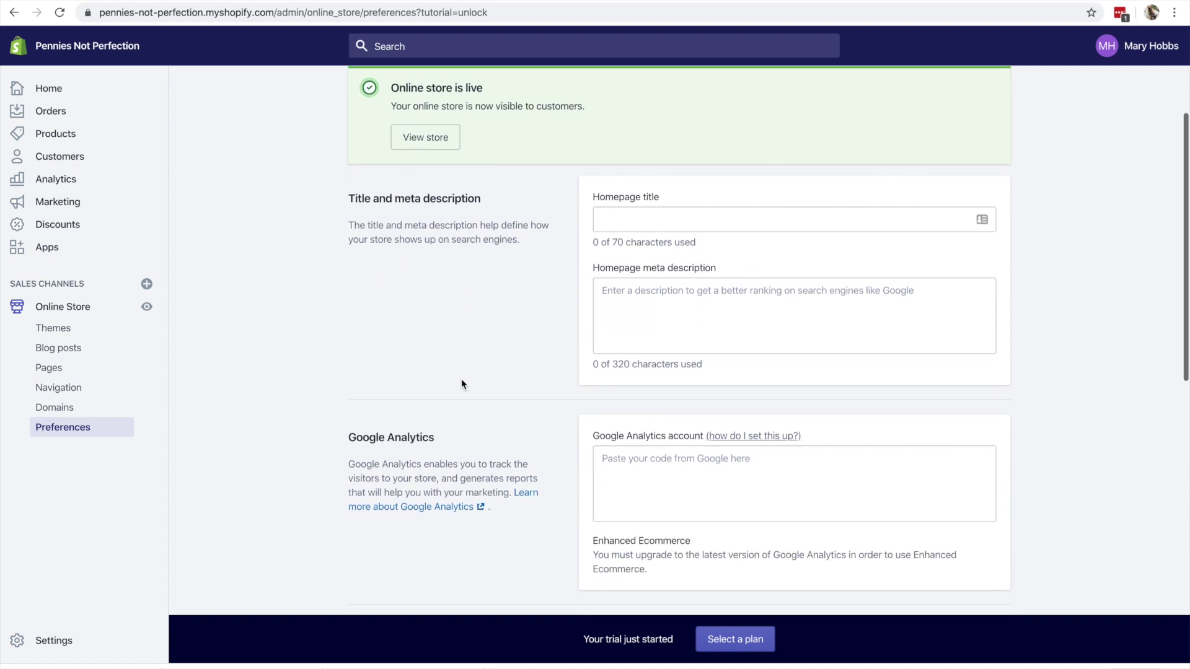
left_click(714, 214)
type("D")
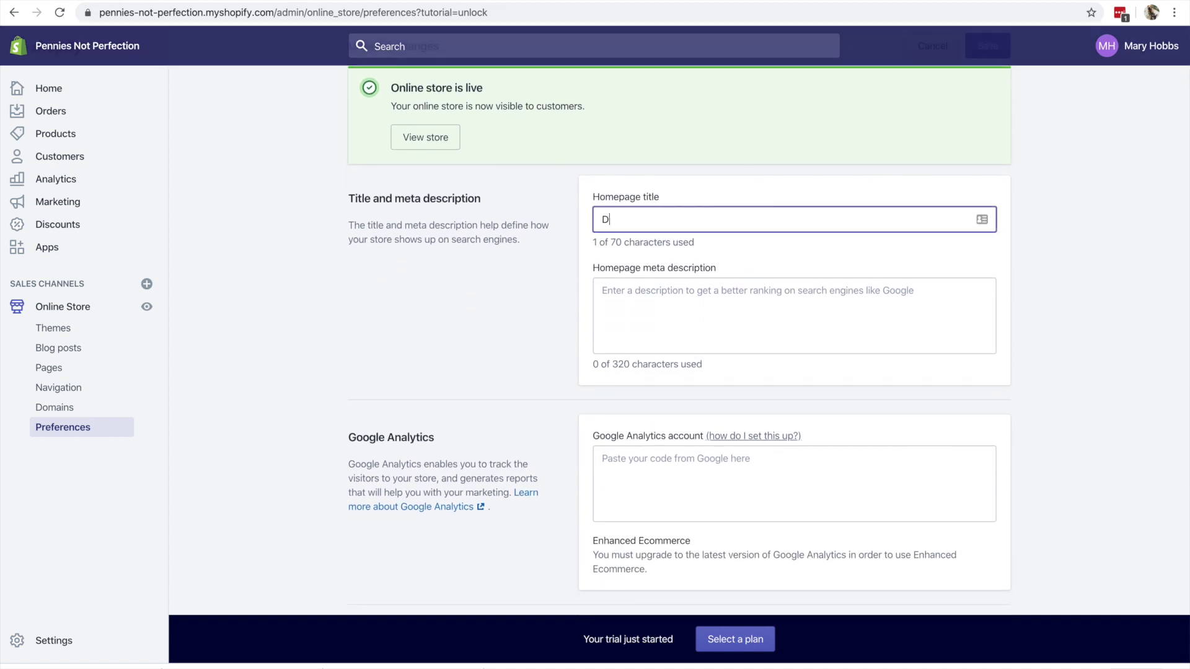
type("ebt Payoff ")
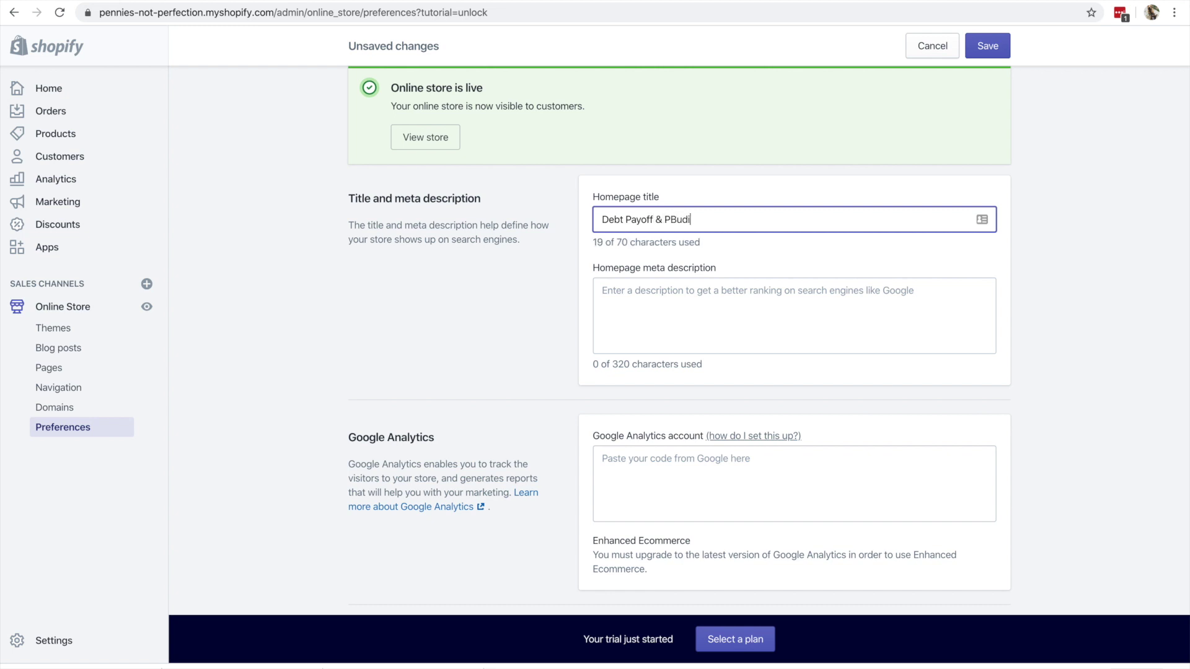
type("& PB")
key("BackSpace")
type("e")
key("BackSpace")
key("BackSpace")
type("Budi")
key("BackSpace")
type("geting Printables ")
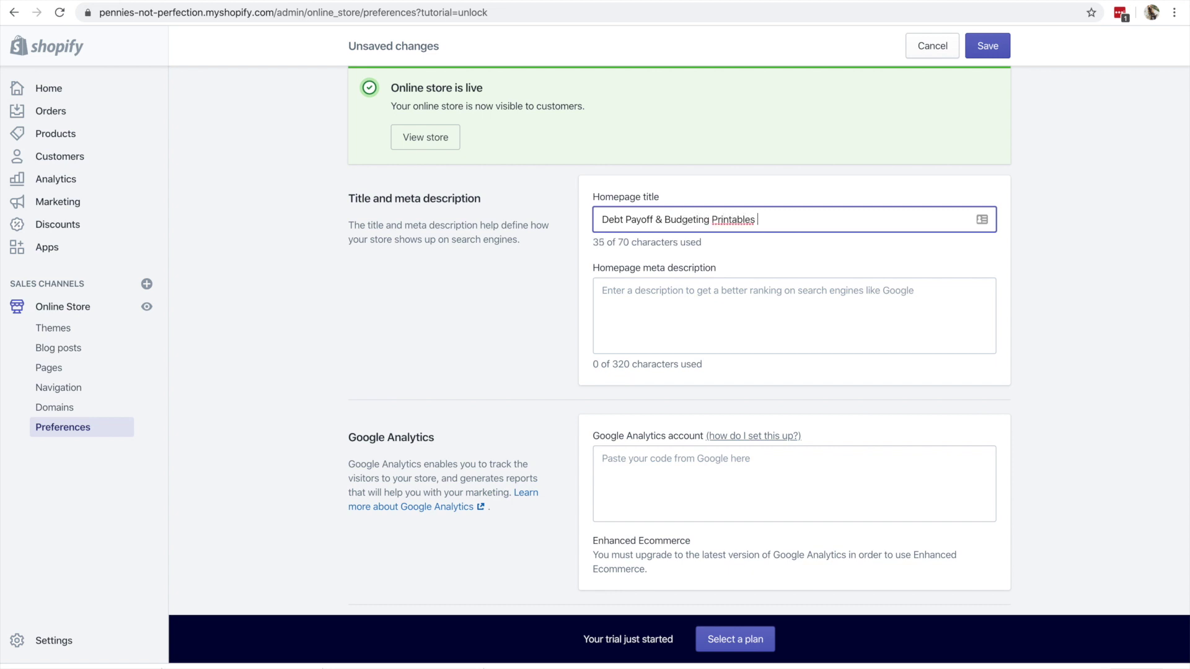
type("- Pennies Not Perfection")
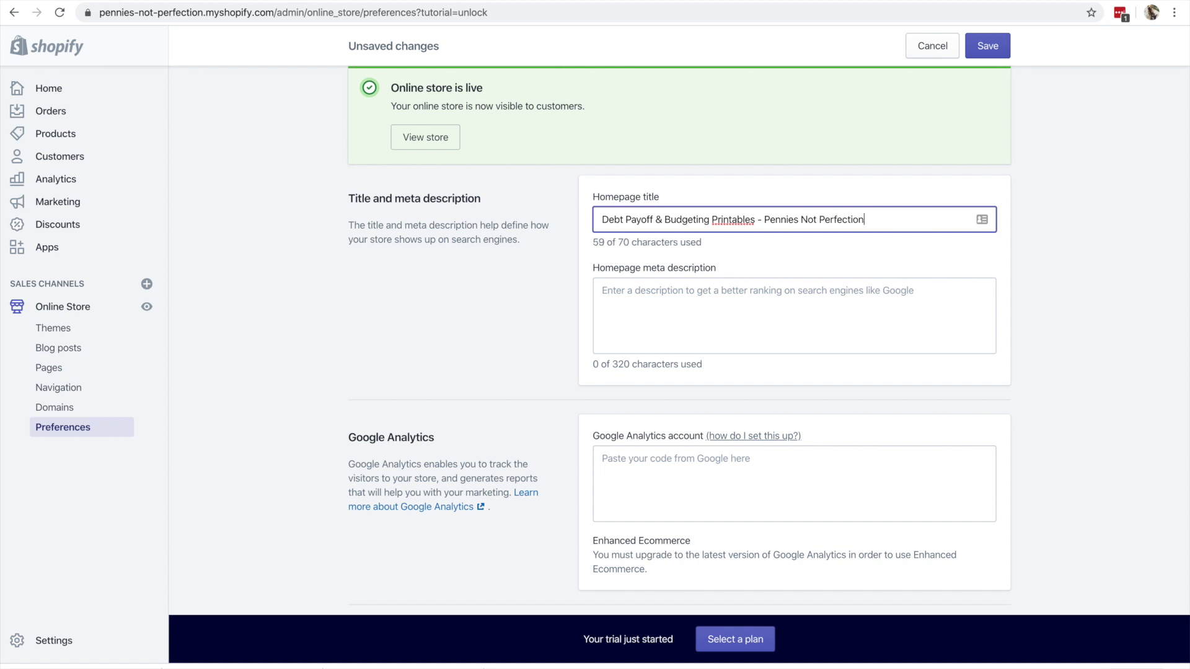
- Fill the Homepage meta description with the title plus text about smart financial choices and paying off debt
left_click(602, 291)
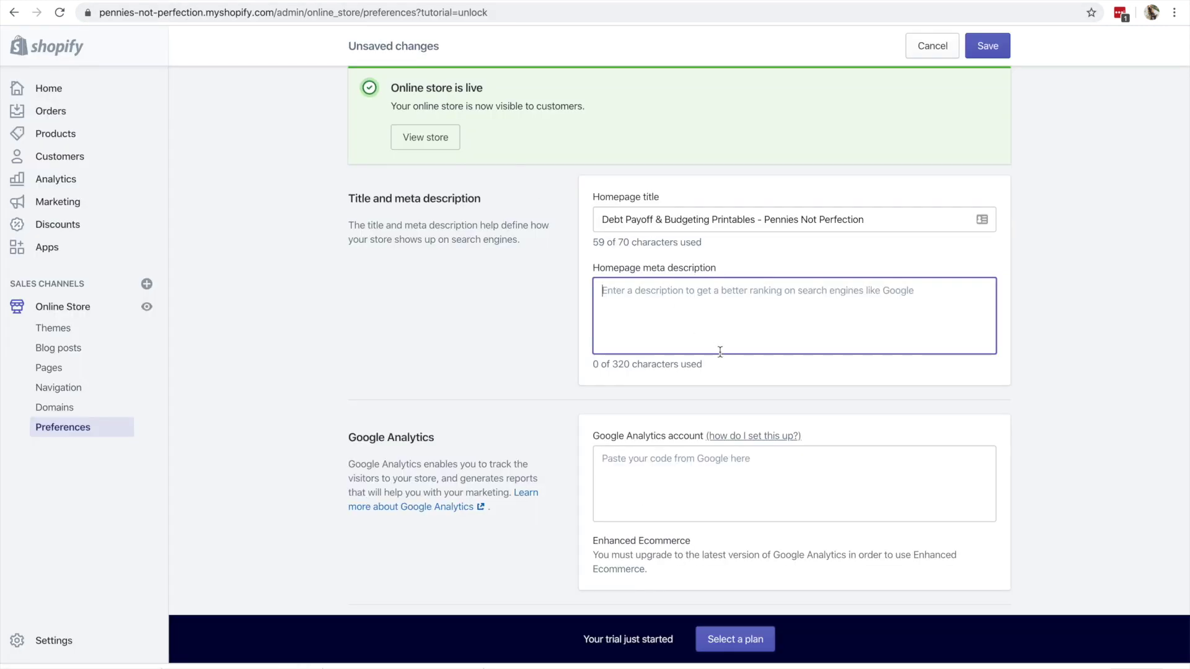
left_click_drag(761, 219, 556, 217)
key("ctrl+c")
left_click(673, 297)
key("ctrl+v")
type("designs ")
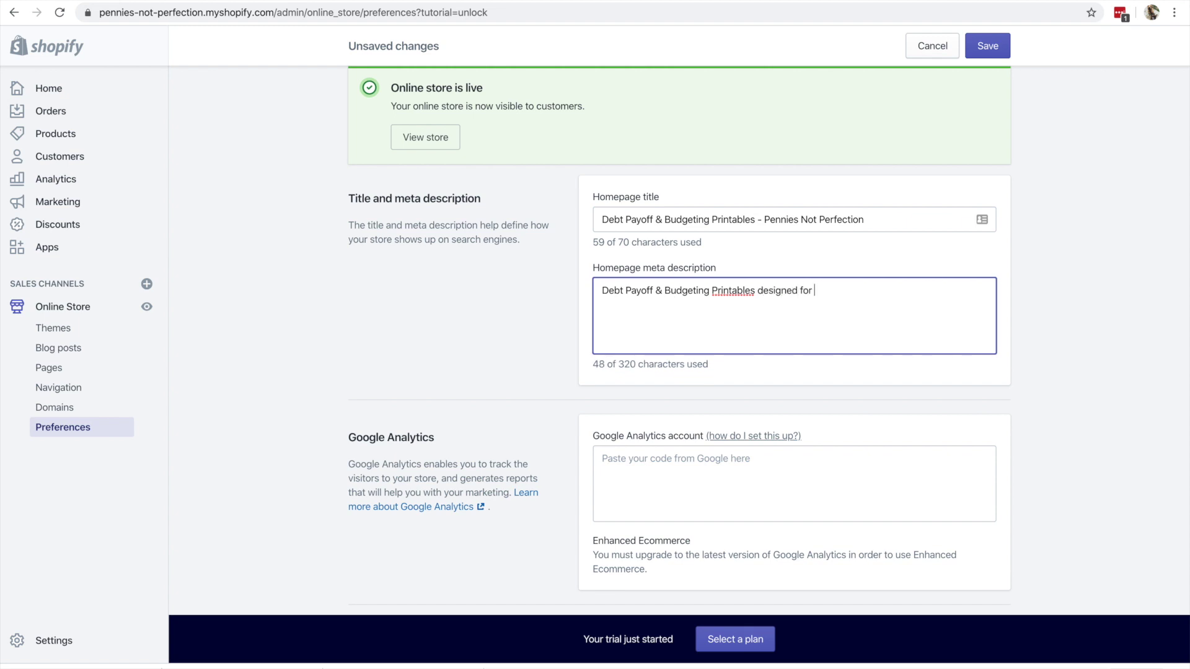
type("mart financial choices")
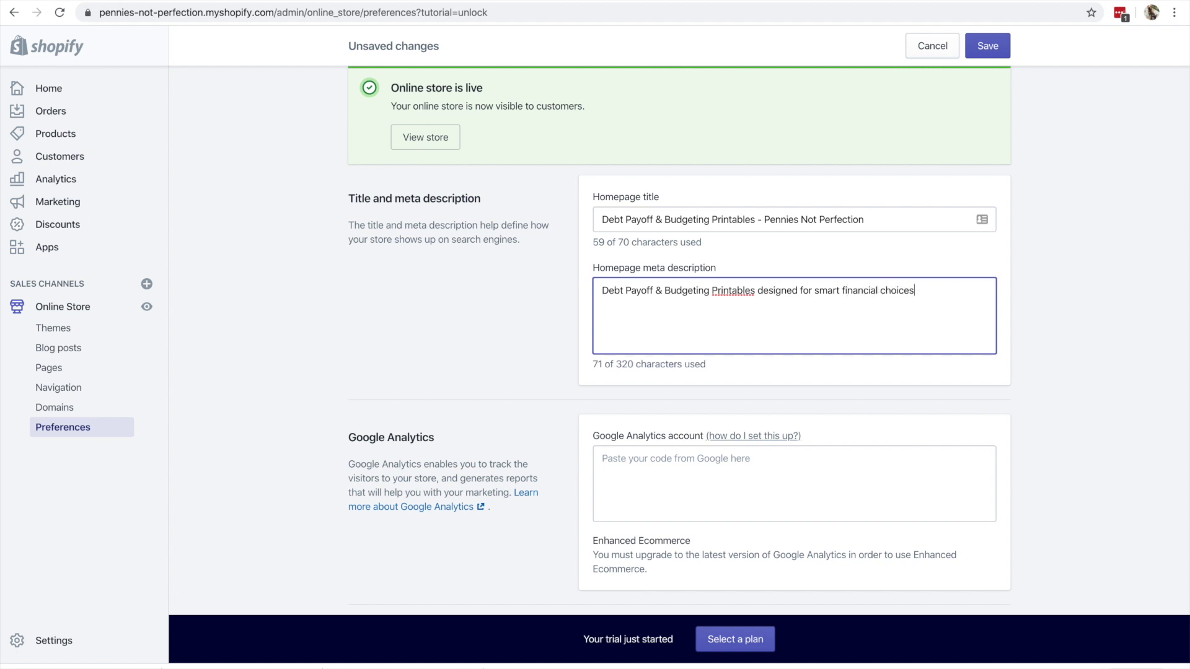
type(" to build d")
type("ree")
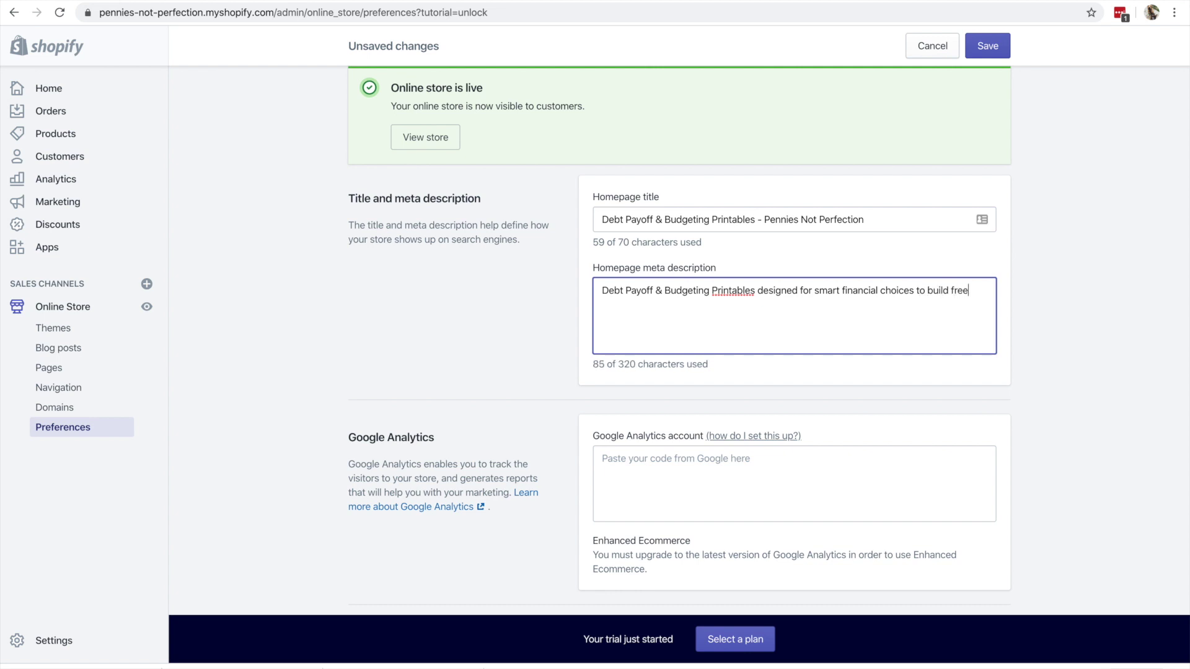
type("dom thruough paying off")
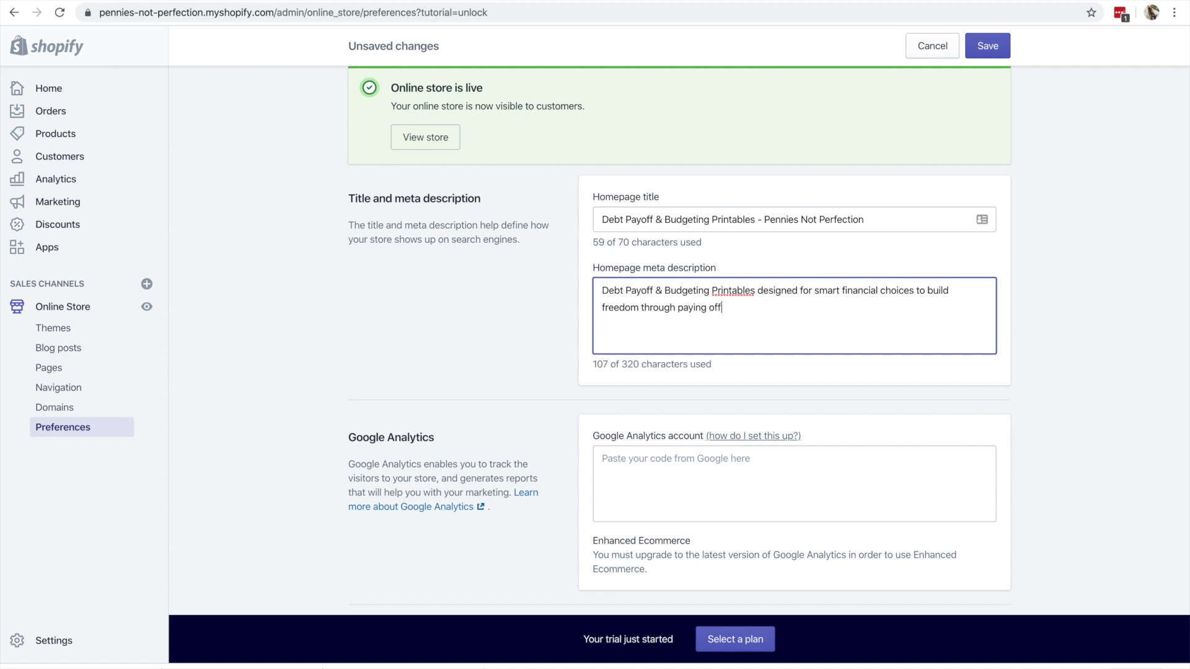
type(" debt and better budgeting.")
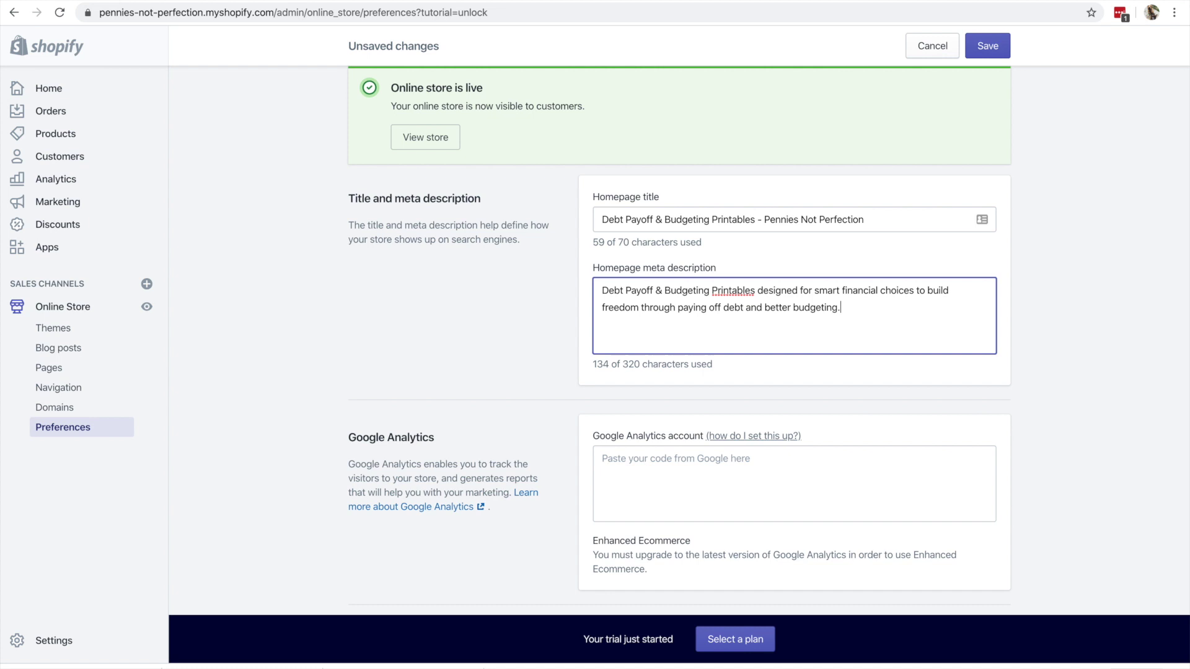
scroll(769, 341, "down", 5)
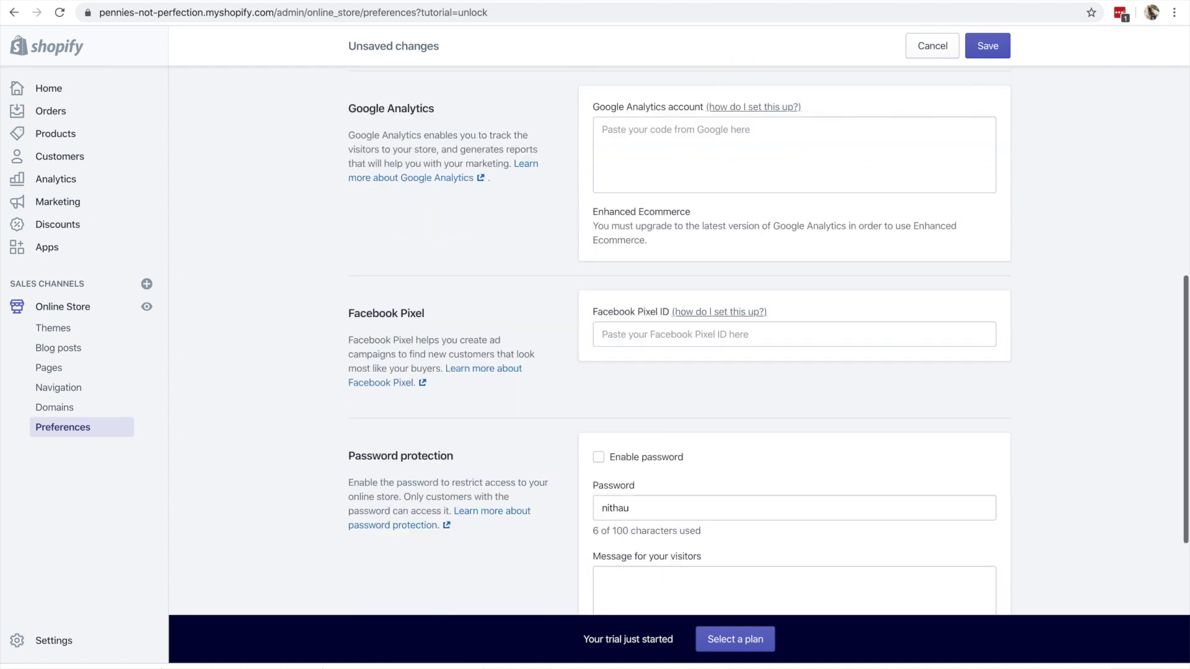
scroll(769, 341, "down", 3)
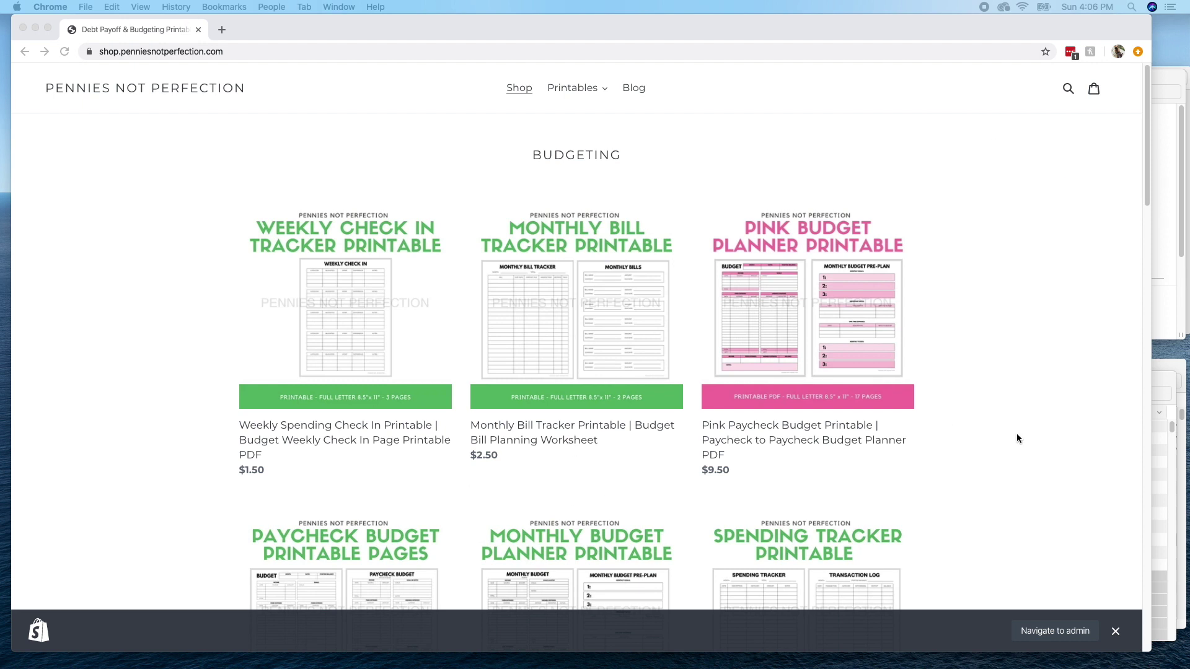
- Dismiss the admin bar, browse the Budgeting, Savings and Debt Payoff products, then open Monthly Bill Tracker
left_click(1119, 637)
left_click(1115, 632)
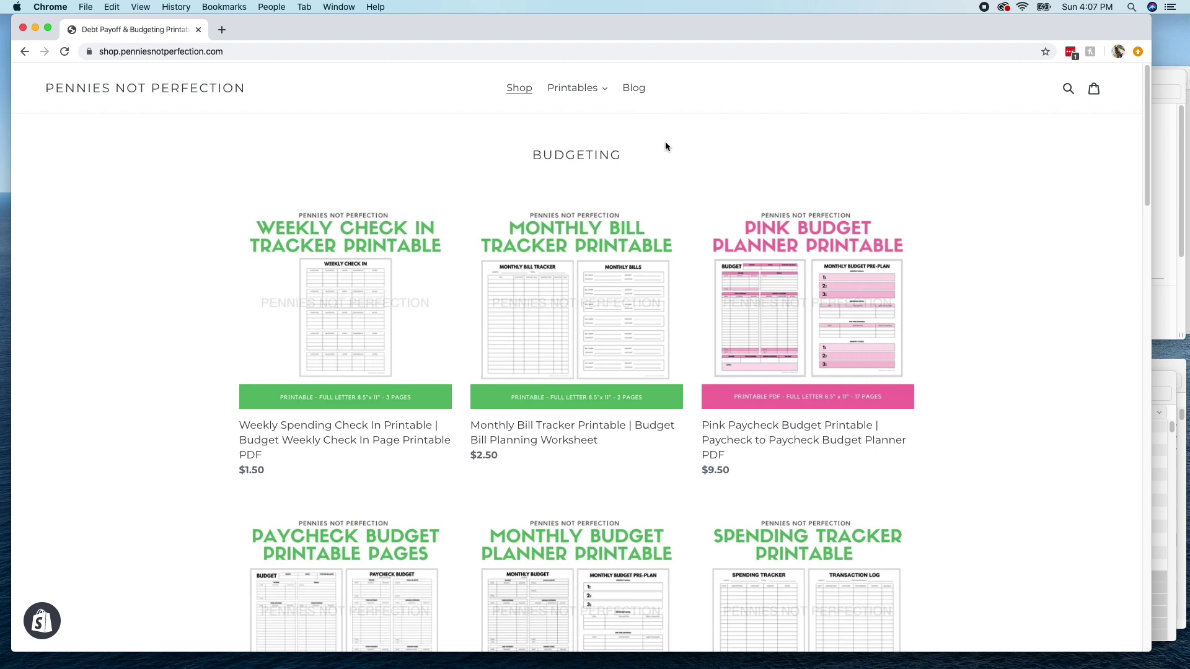
scroll(354, 335, "down", 5)
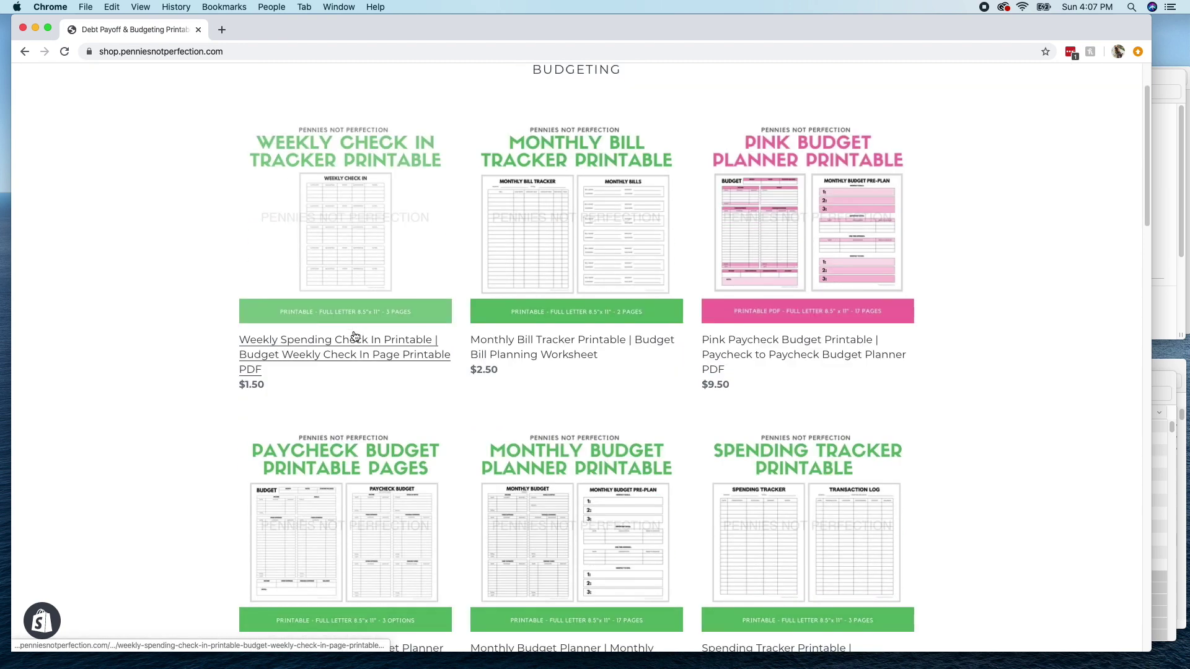
scroll(355, 334, "down", 7)
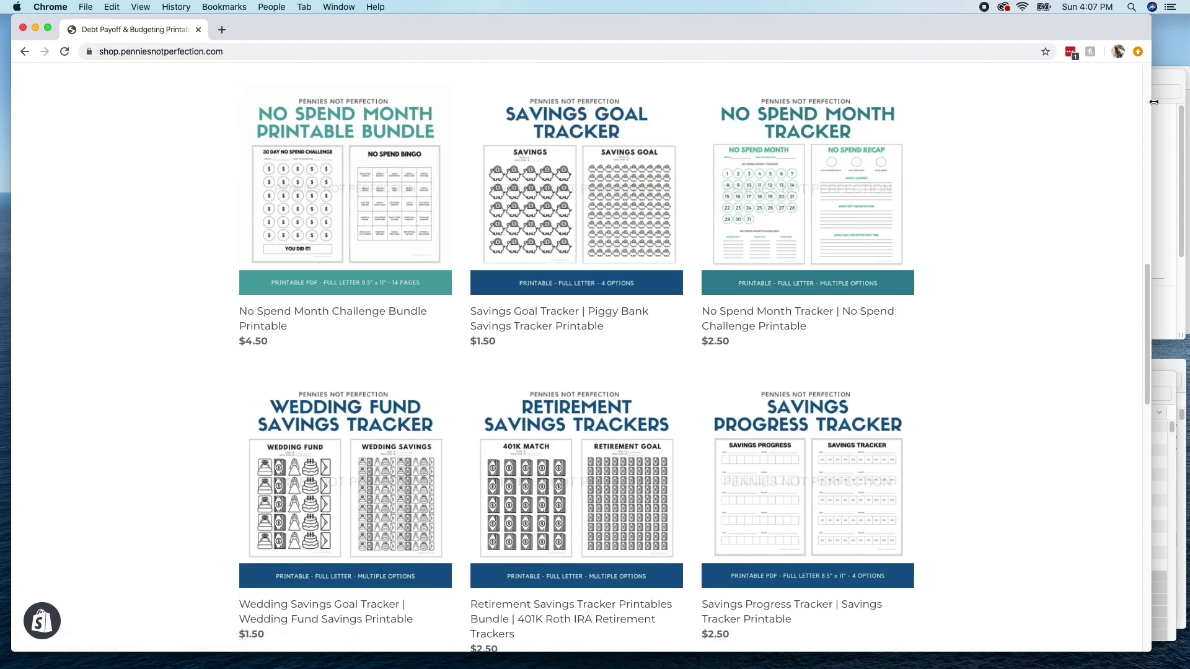
scroll(1057, 217, "down", 10)
scroll(1055, 220, "up", 20)
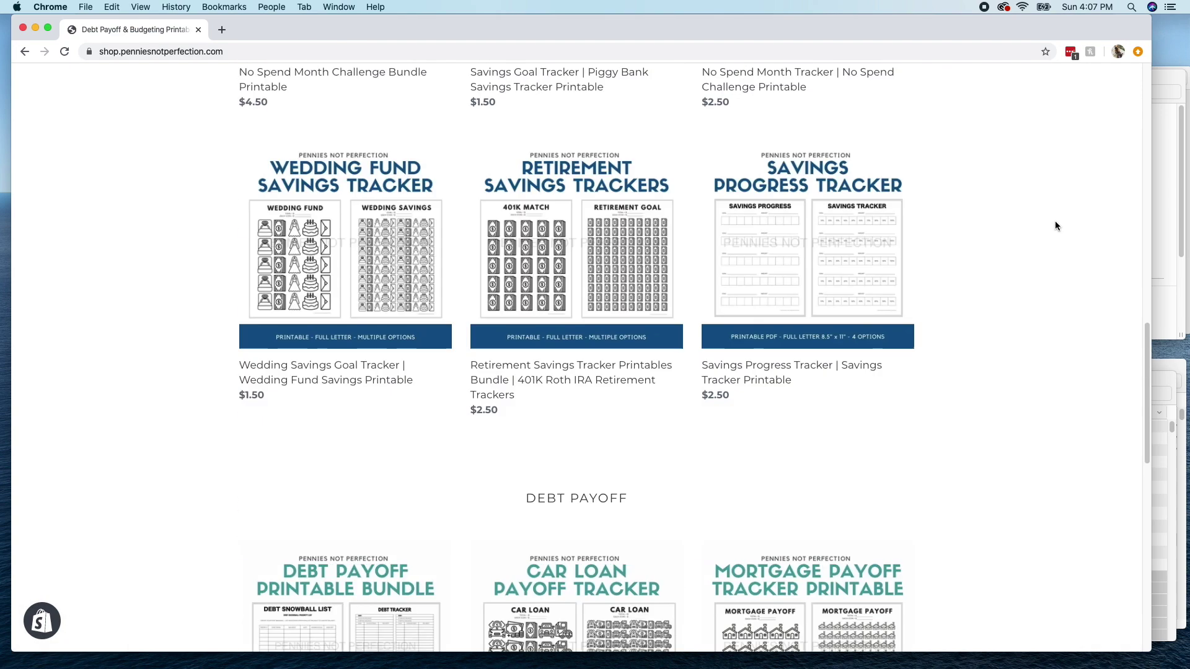
scroll(559, 225, "up", 3)
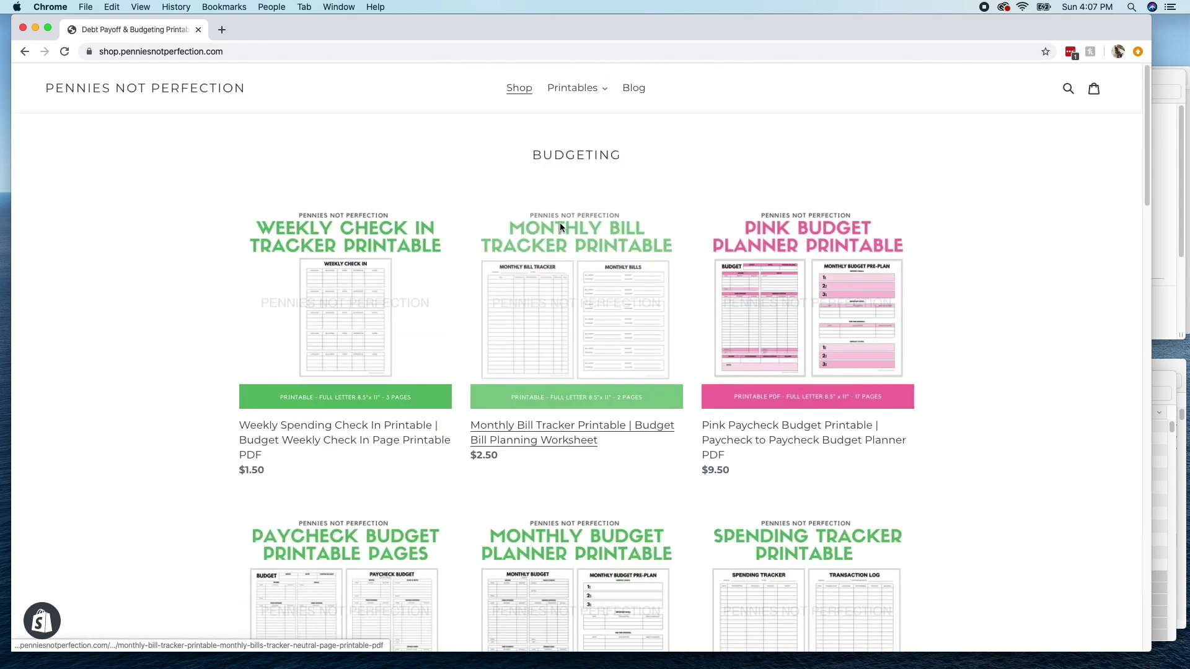
left_click(559, 243)
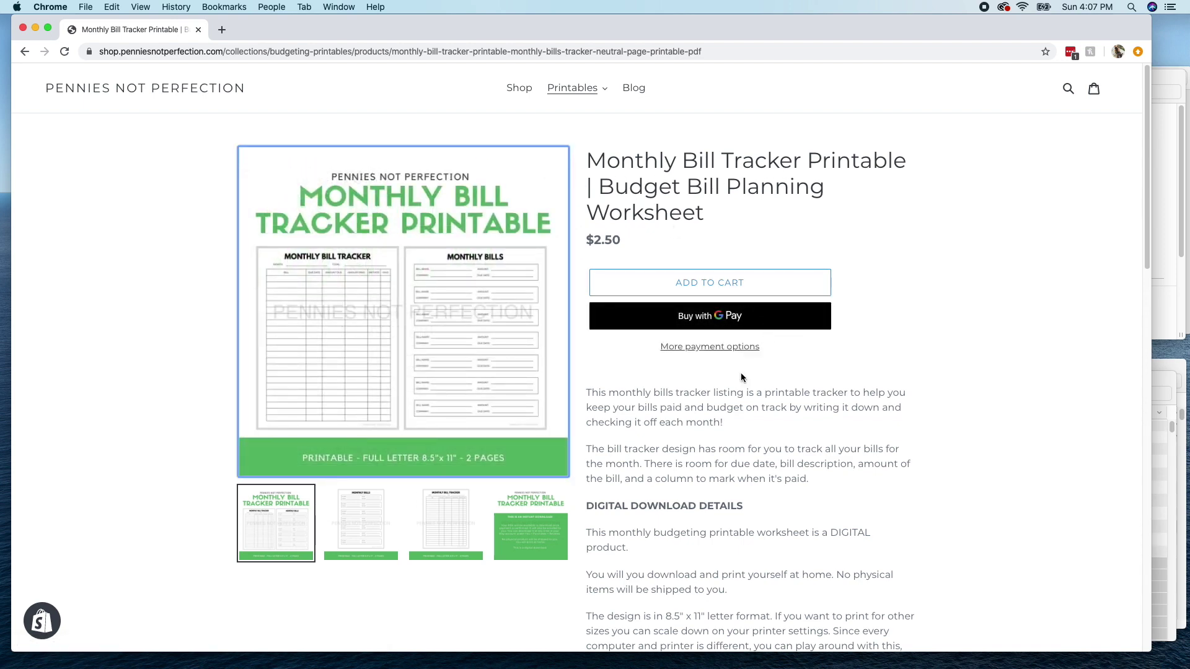
- Read the Monthly Bill Tracker Printable ($2.50) description down to the store footer
scroll(741, 372, "down", 5)
scroll(740, 359, "down", 5)
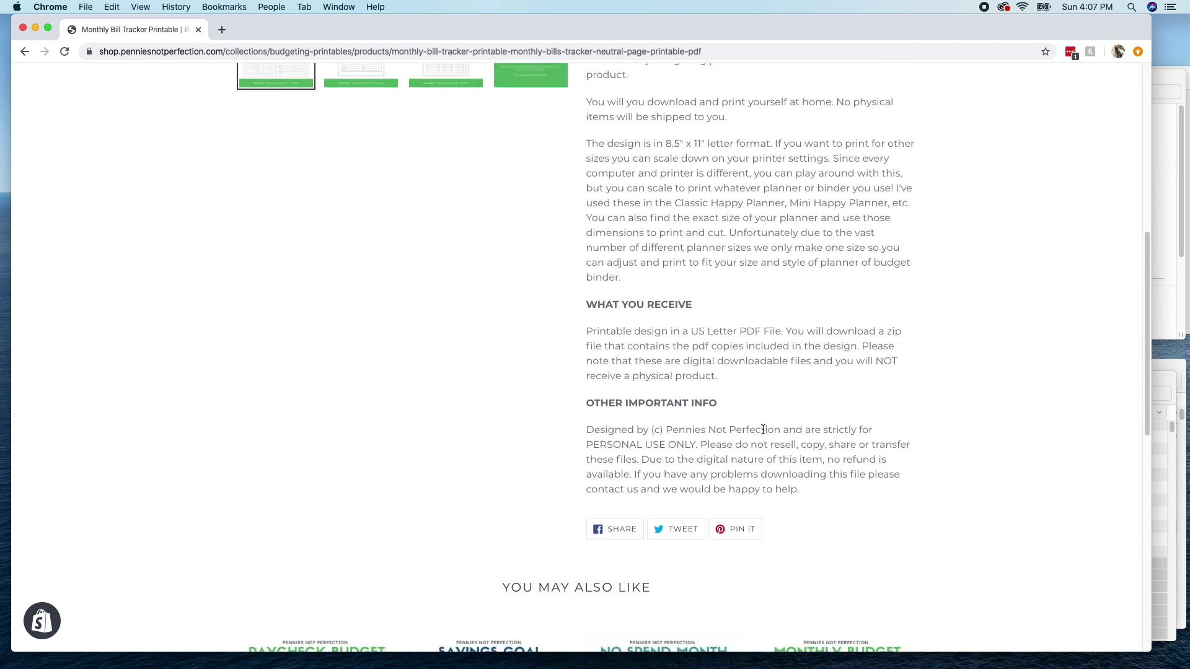
scroll(806, 409, "down", 7)
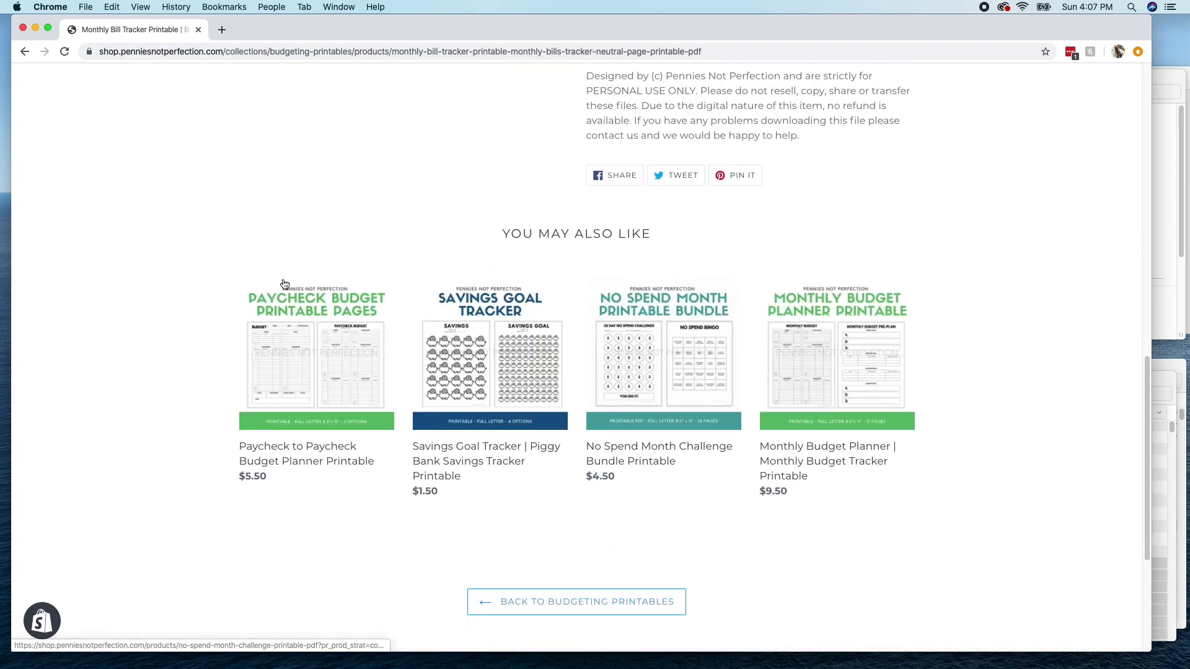
scroll(694, 522, "down", 3)
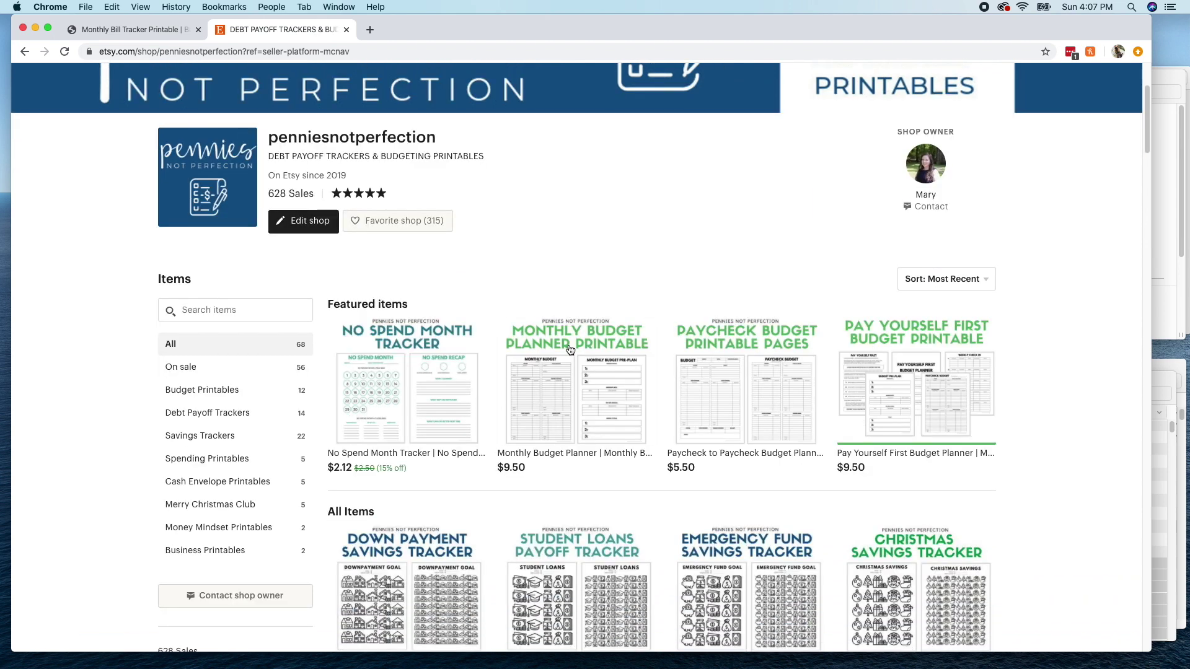
- Open the Etsy Monthly Budget Planner listing and read its expanded full description
left_click(567, 343)
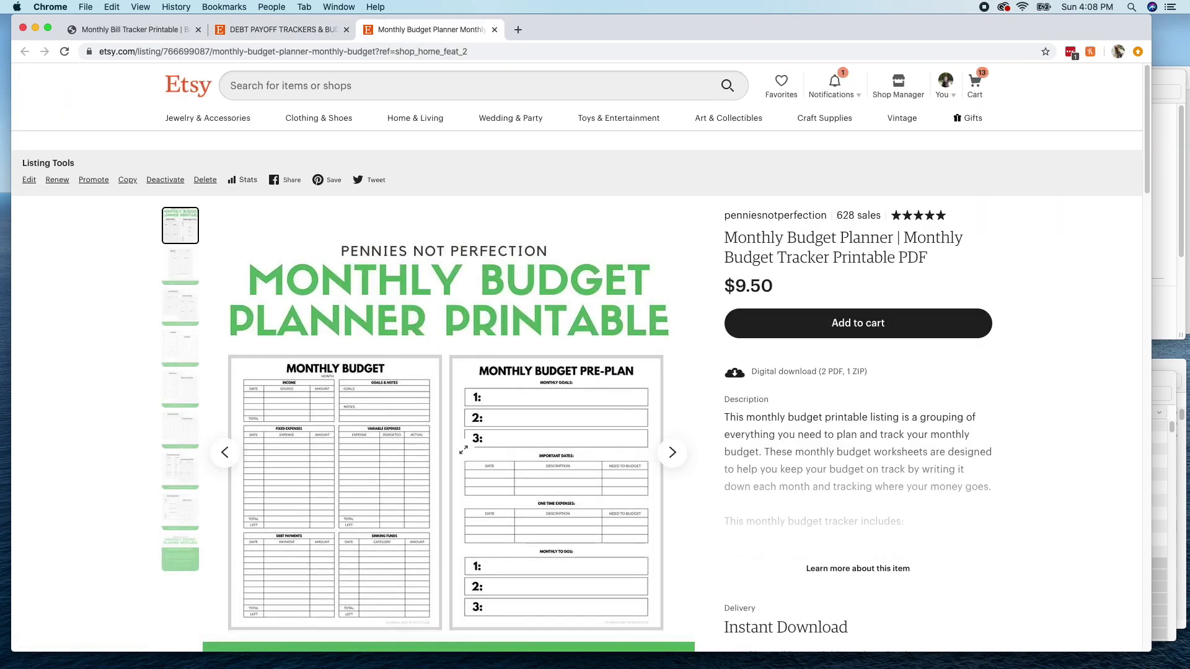
scroll(471, 446, "down", 2)
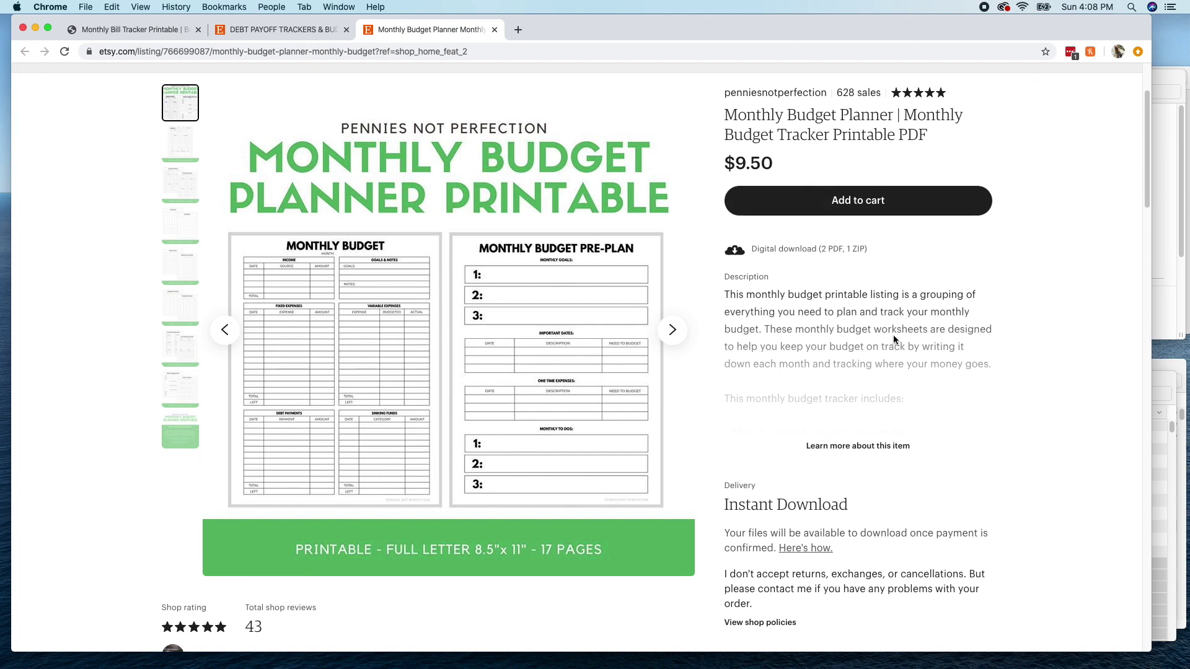
left_click(858, 445)
scroll(868, 394, "down", 15)
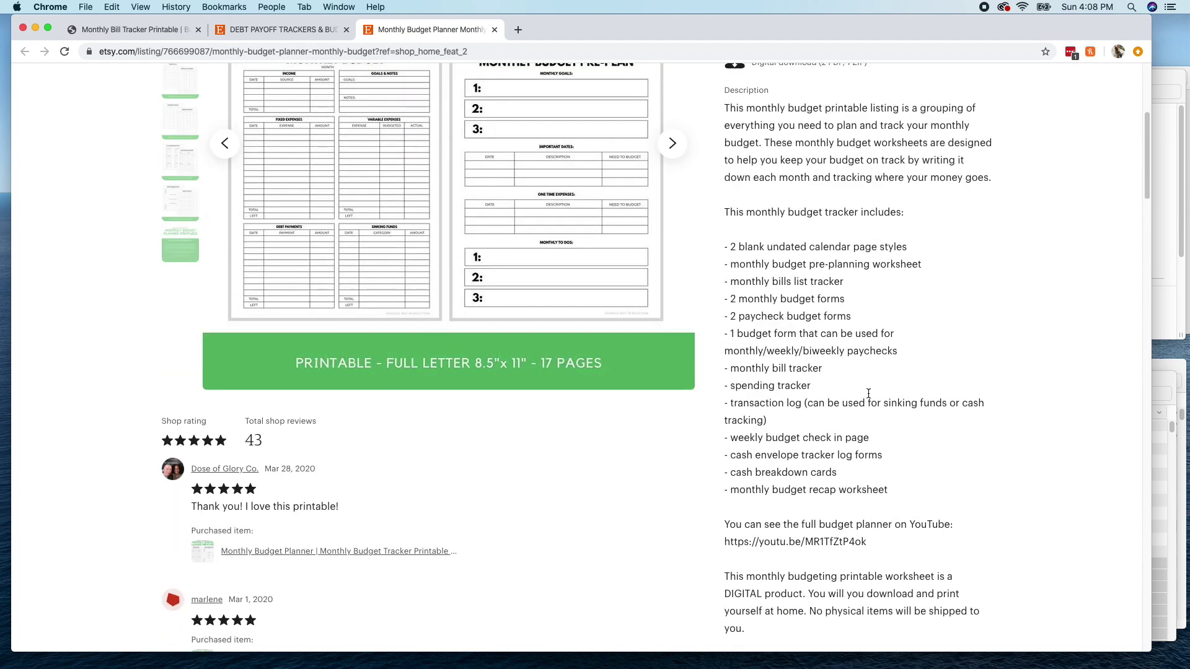
scroll(867, 397, "down", 15)
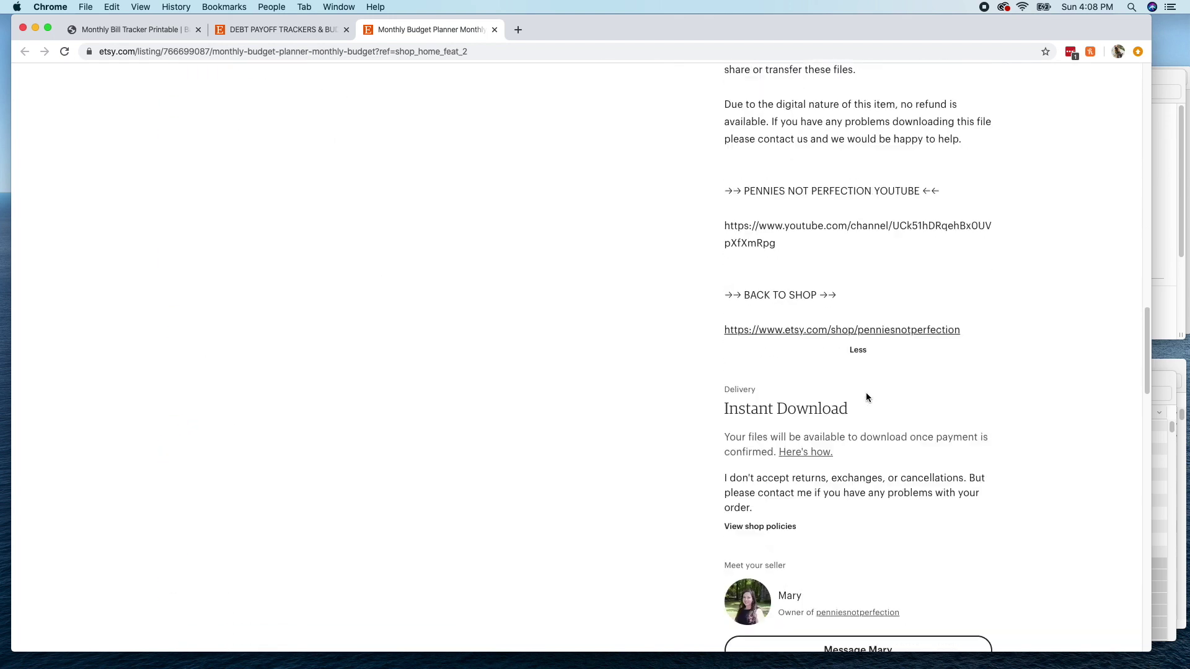
scroll(568, 364, "down", 3)
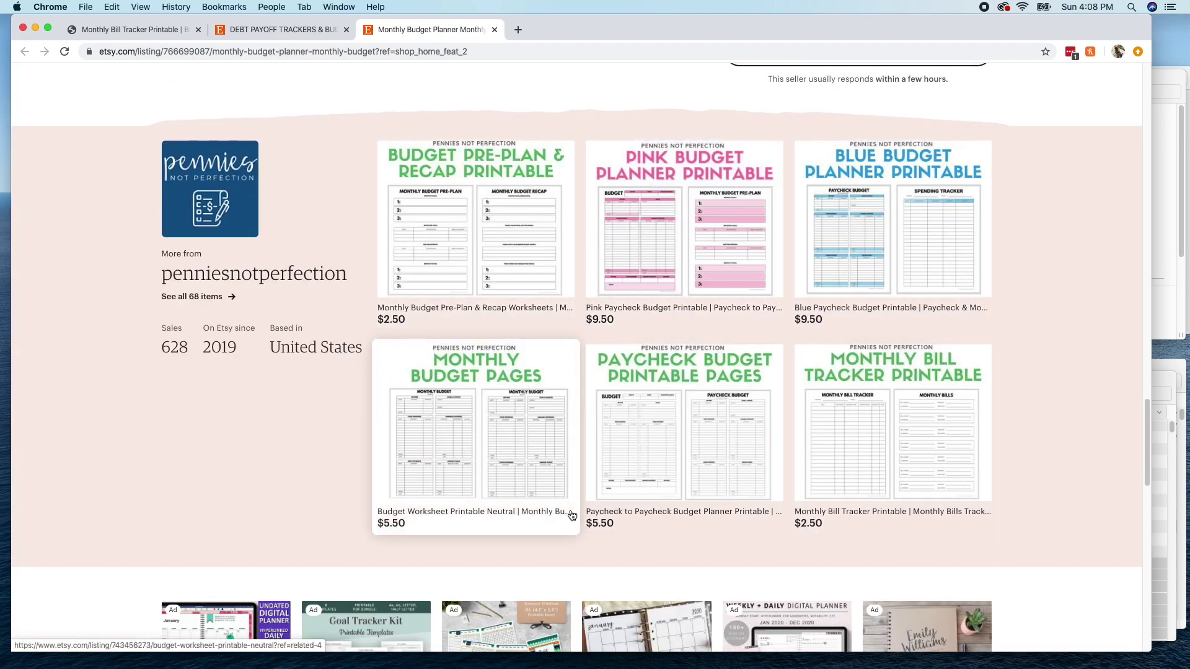
scroll(1068, 366, "down", 7)
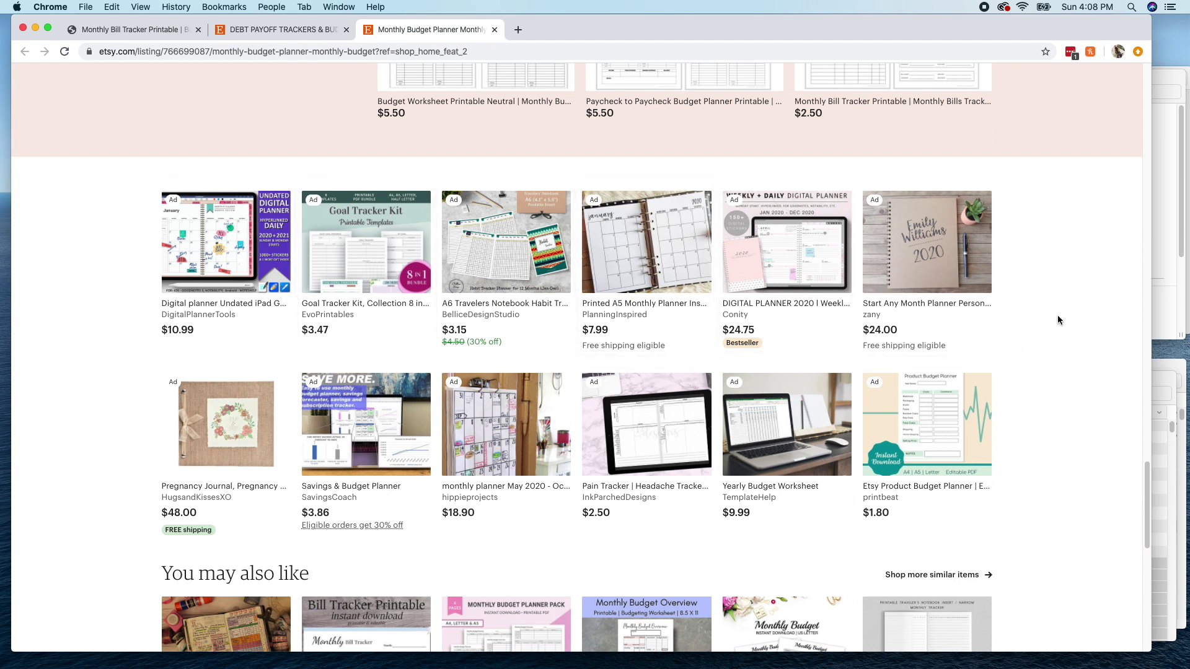
scroll(1054, 300, "down", 1)
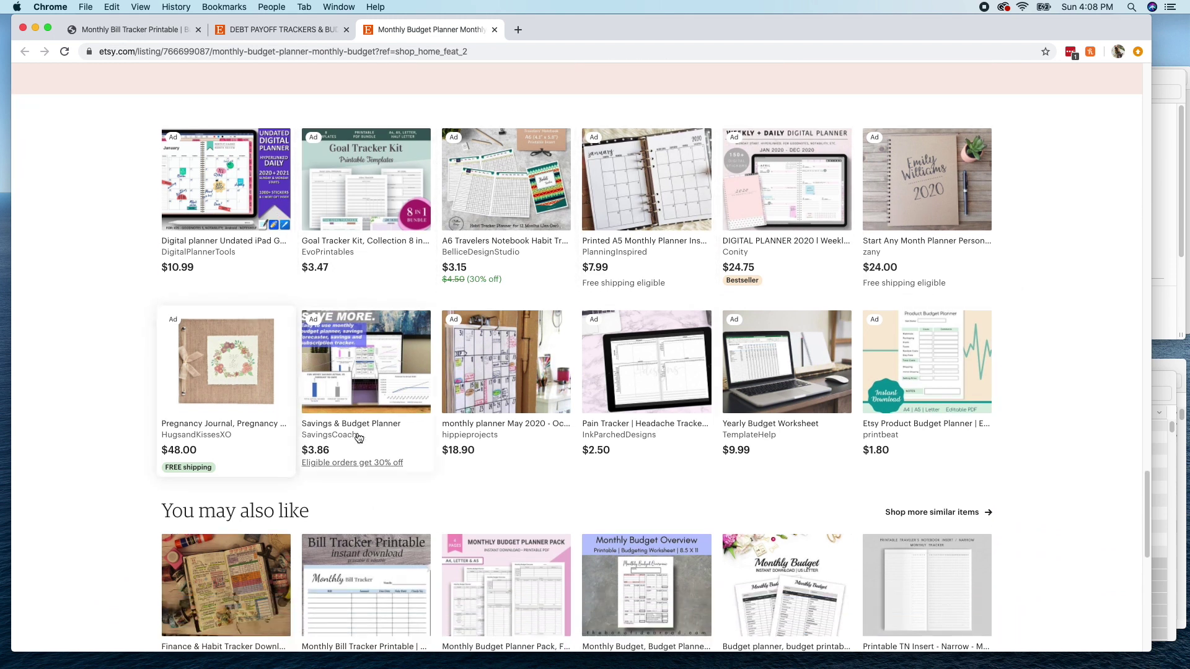
scroll(1046, 368, "down", 2)
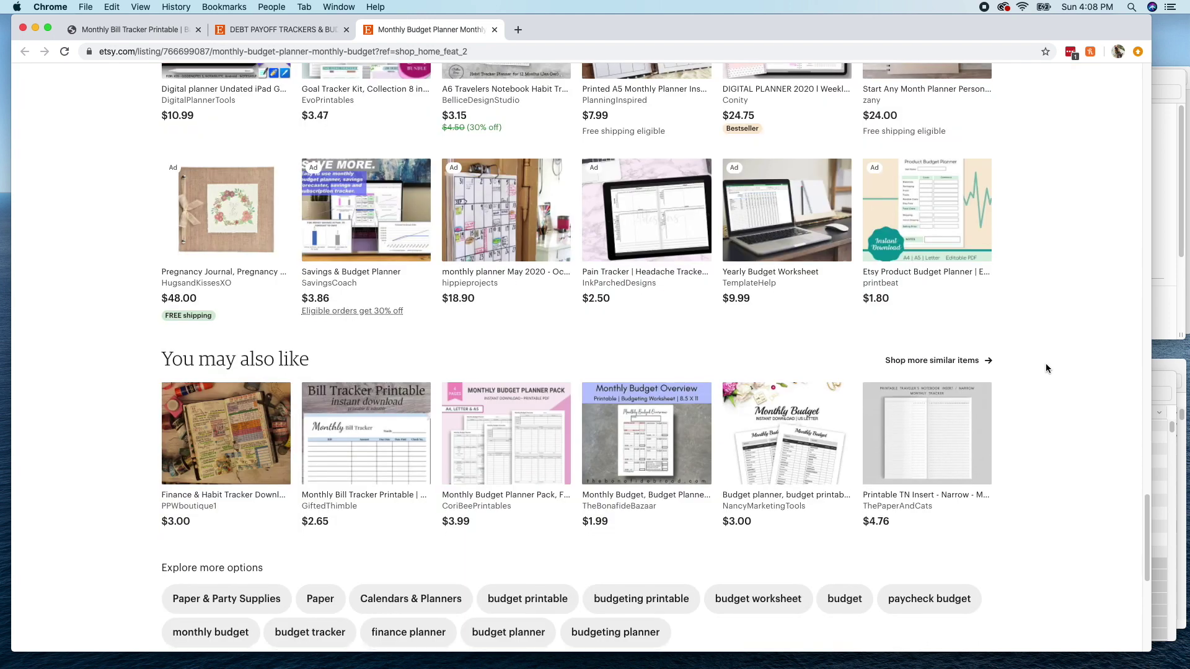
scroll(1047, 369, "down", 1)
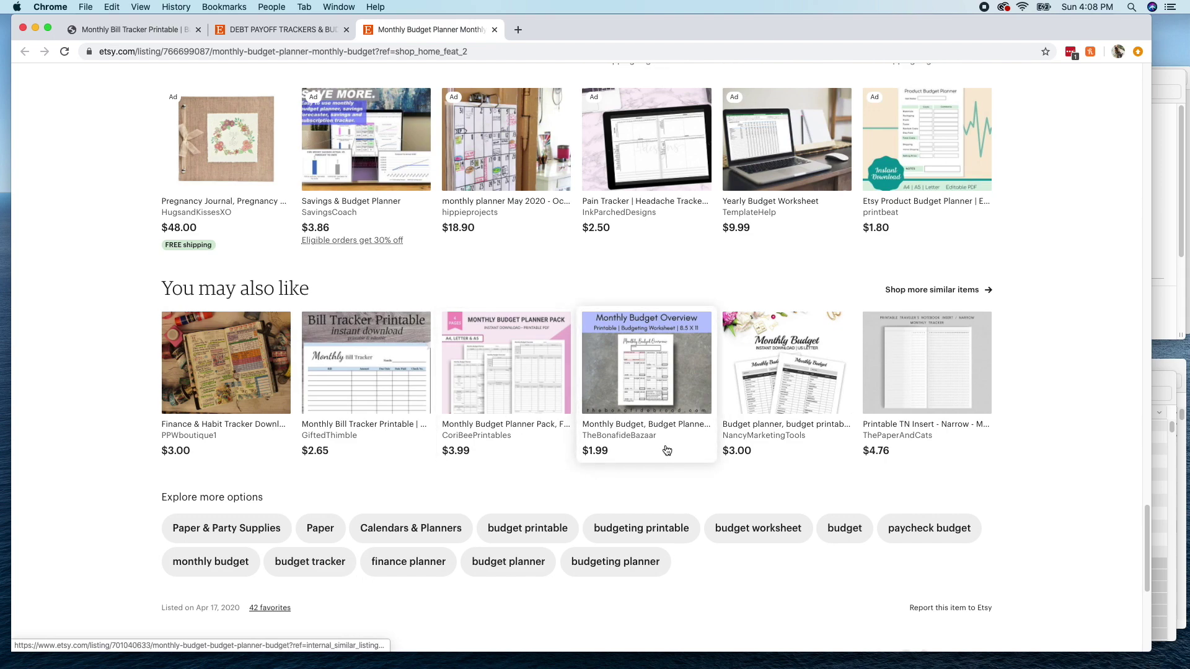
- Return to the store's Monthly Bill Tracker page and view its related printables
scroll(668, 454, "up", 6)
scroll(667, 451, "up", 5)
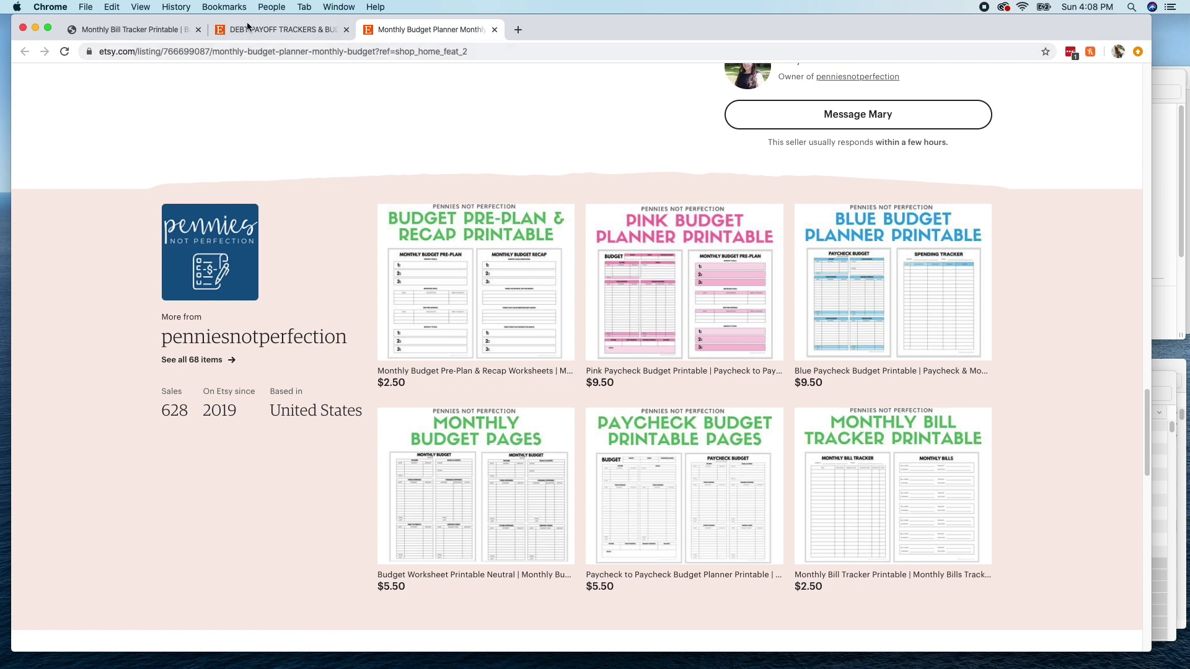
left_click(157, 31)
scroll(893, 253, "down", 2)
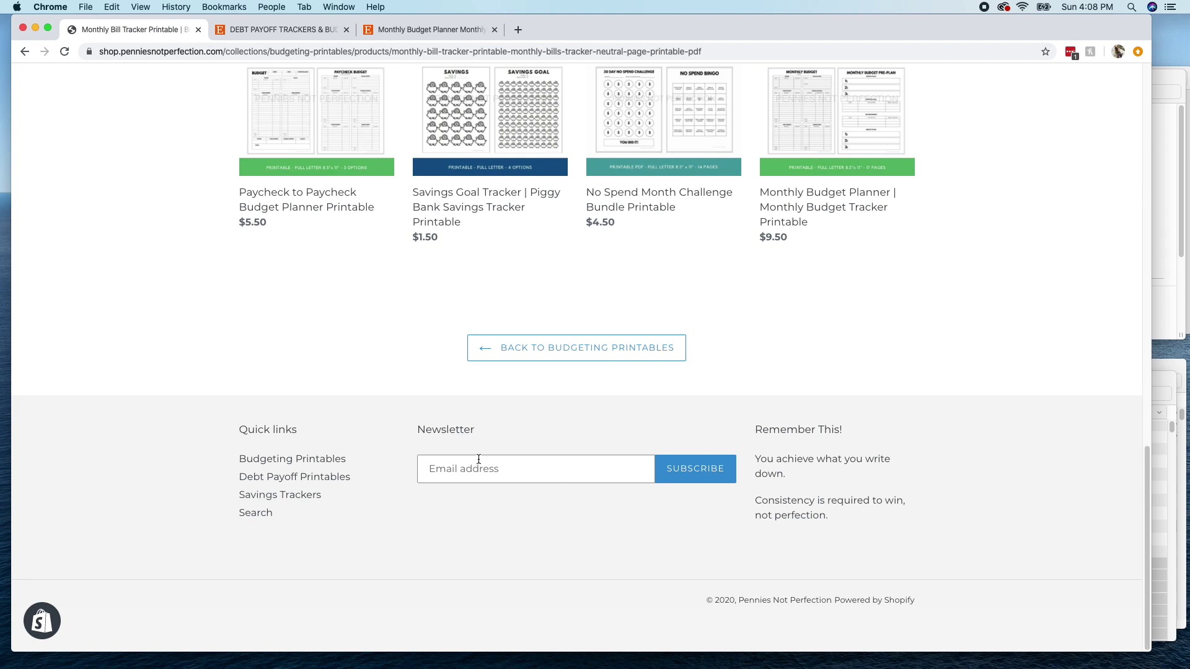
- Clear the stray footer text selection and return to the Shop page's Budgeting collection
left_click_drag(916, 605, 839, 604)
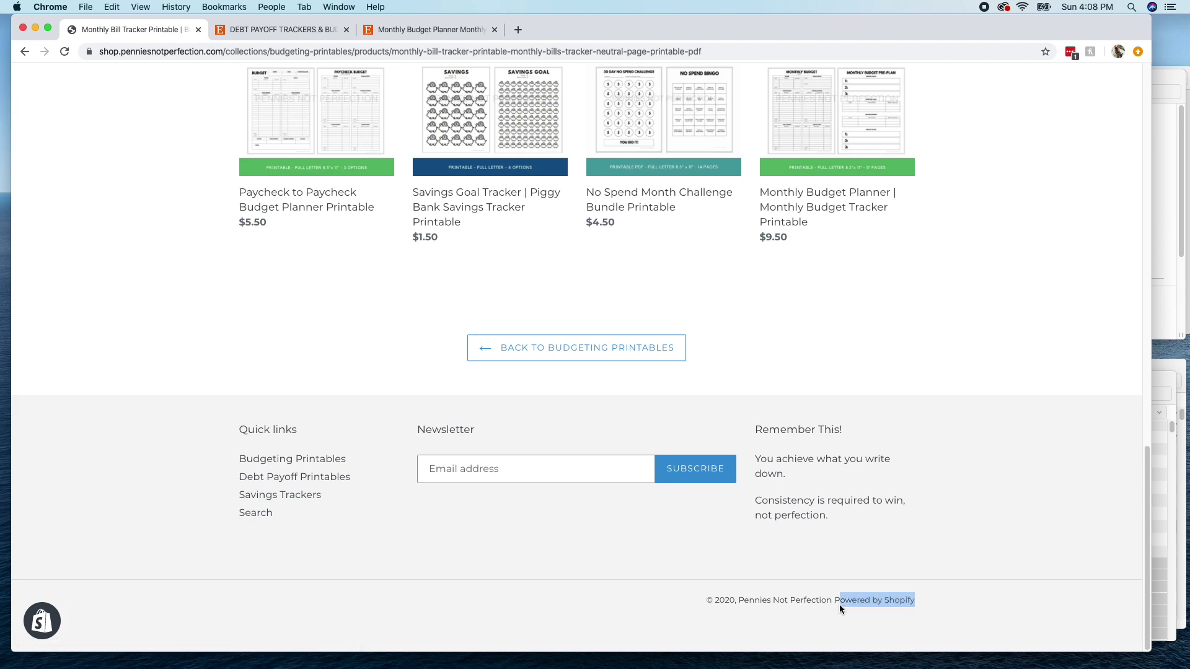
left_click(961, 515)
scroll(965, 422, "up", 10)
scroll(781, 136, "up", 7)
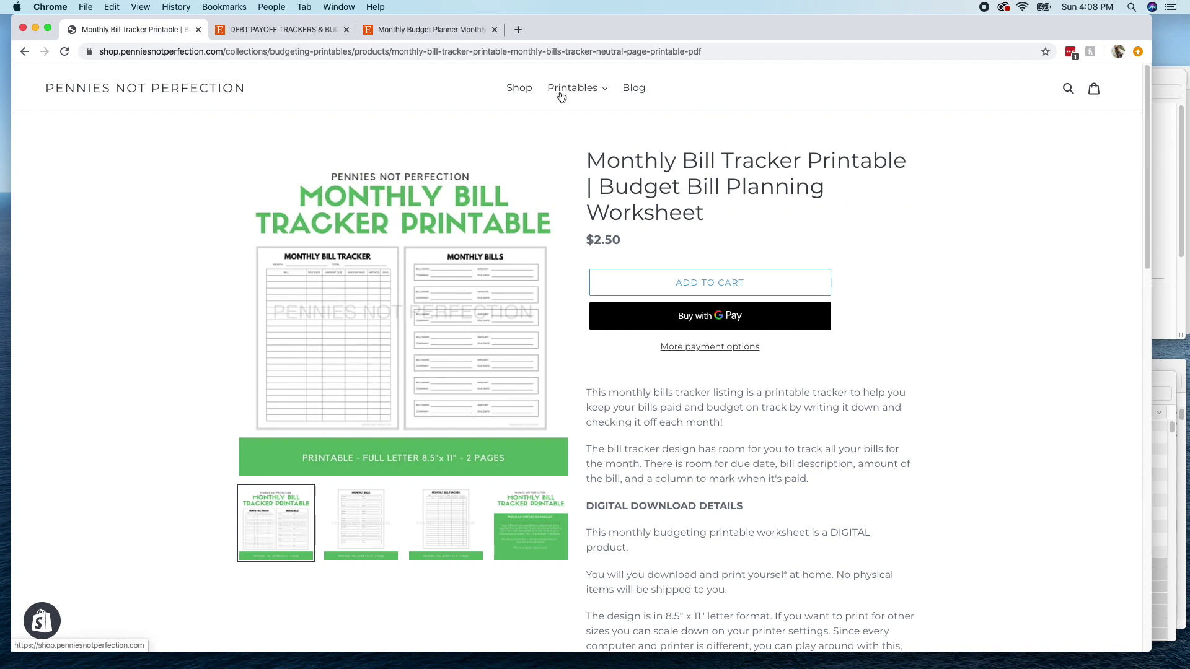
left_click(510, 92)
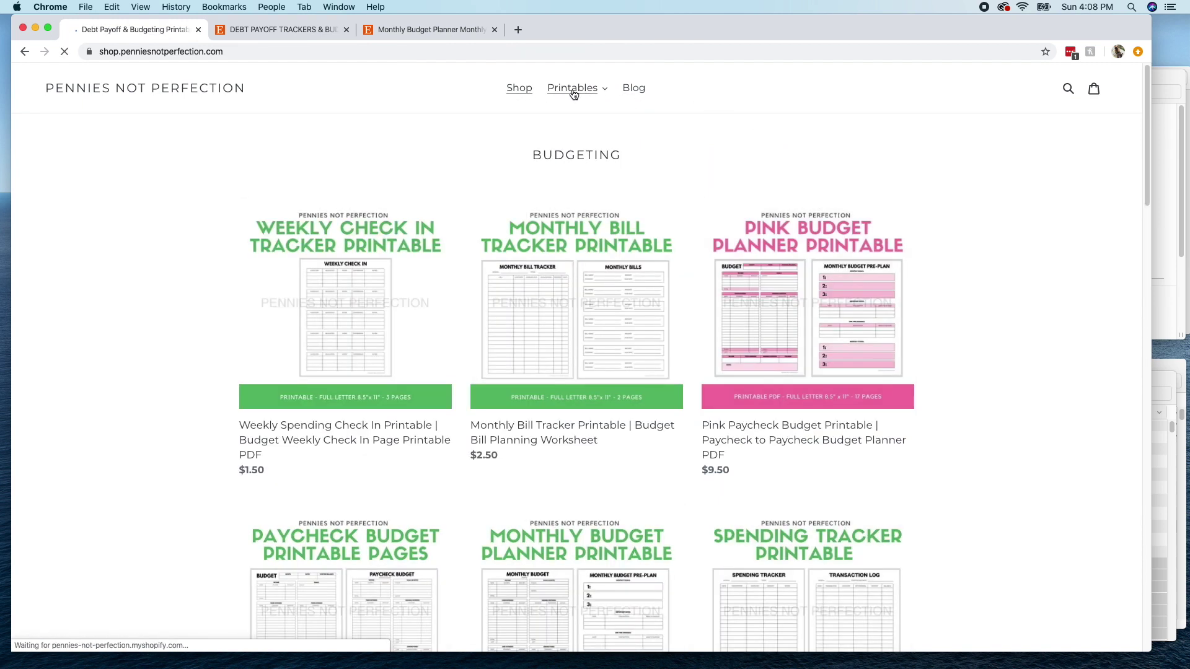